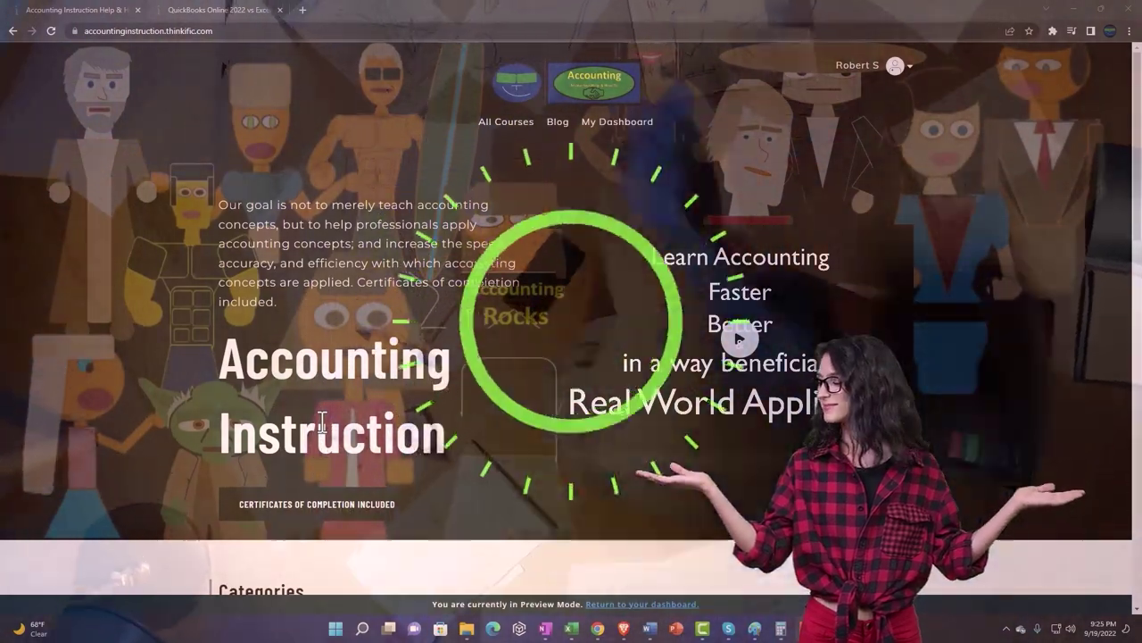
- Browse the course categories on the Accounting Instruction site and view the lesson sections of the QuickBooks Online 2022 course
{"action": "scroll", "coordinate": [158, 491], "scroll_direction": "down", "scroll_amount": 3}
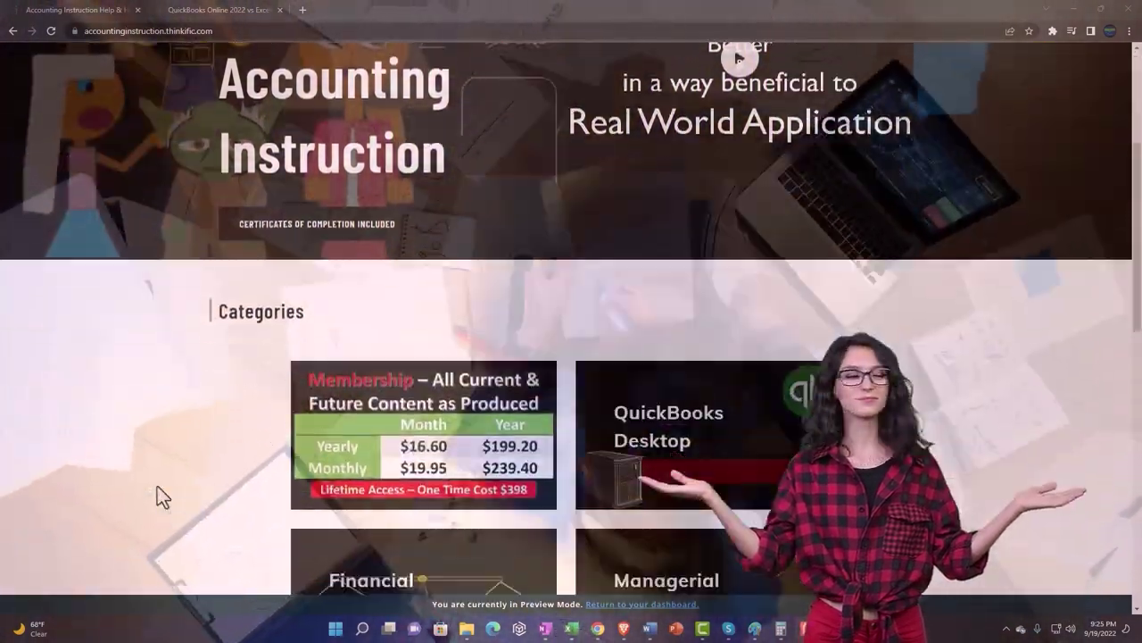
{"action": "scroll", "coordinate": [157, 489], "scroll_direction": "down", "scroll_amount": 3}
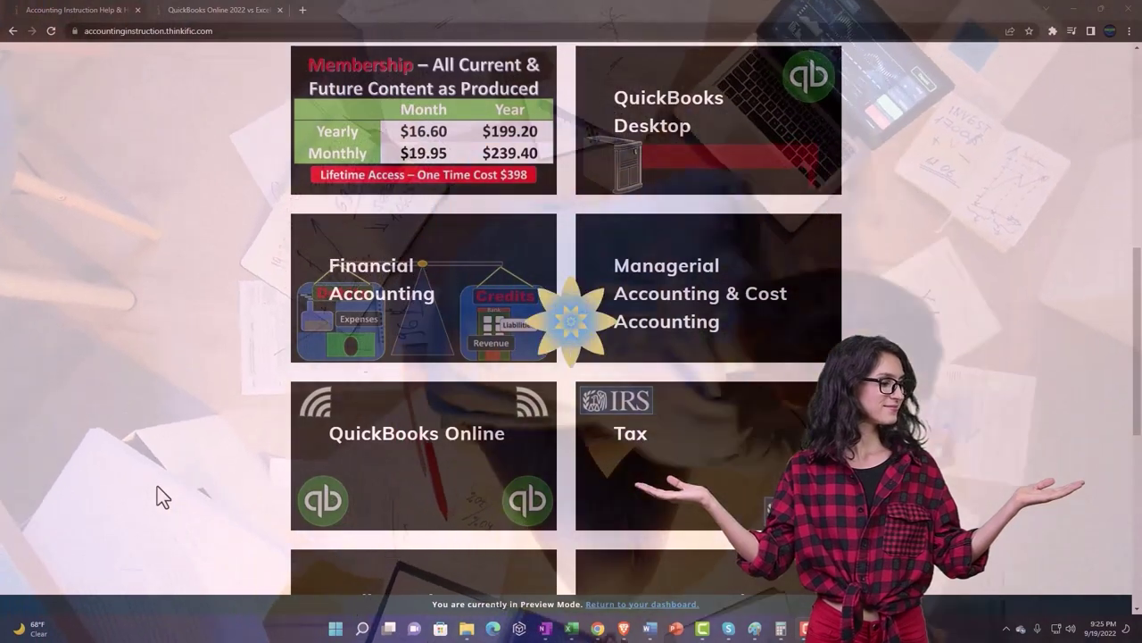
{"action": "scroll", "coordinate": [157, 489], "scroll_direction": "down", "scroll_amount": 5}
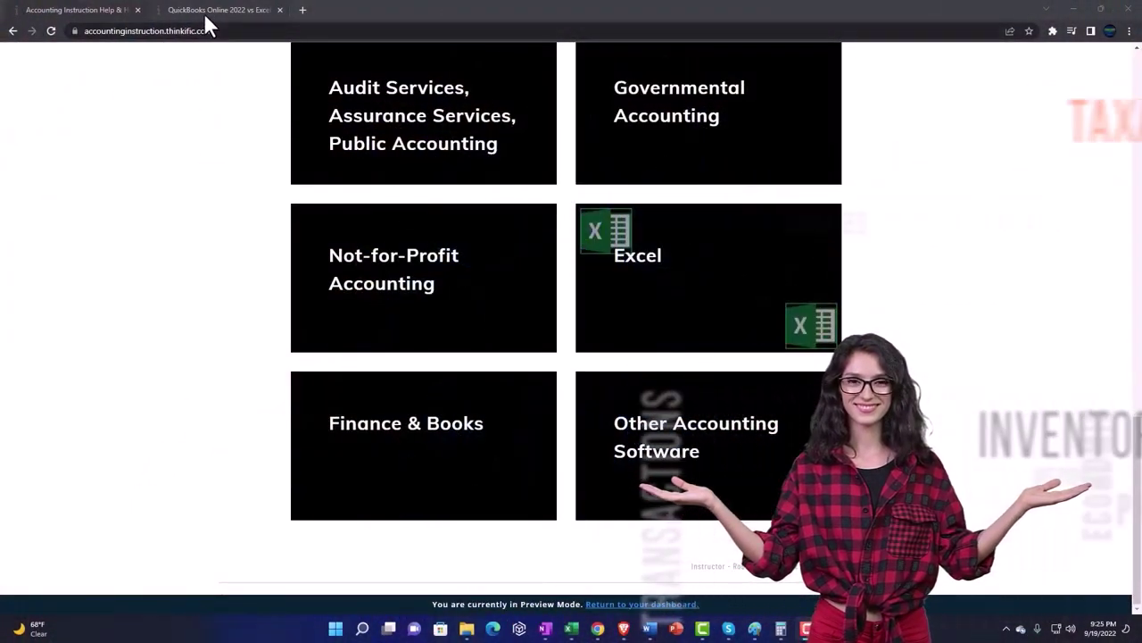
{"action": "left_click", "coordinate": [204, 13]}
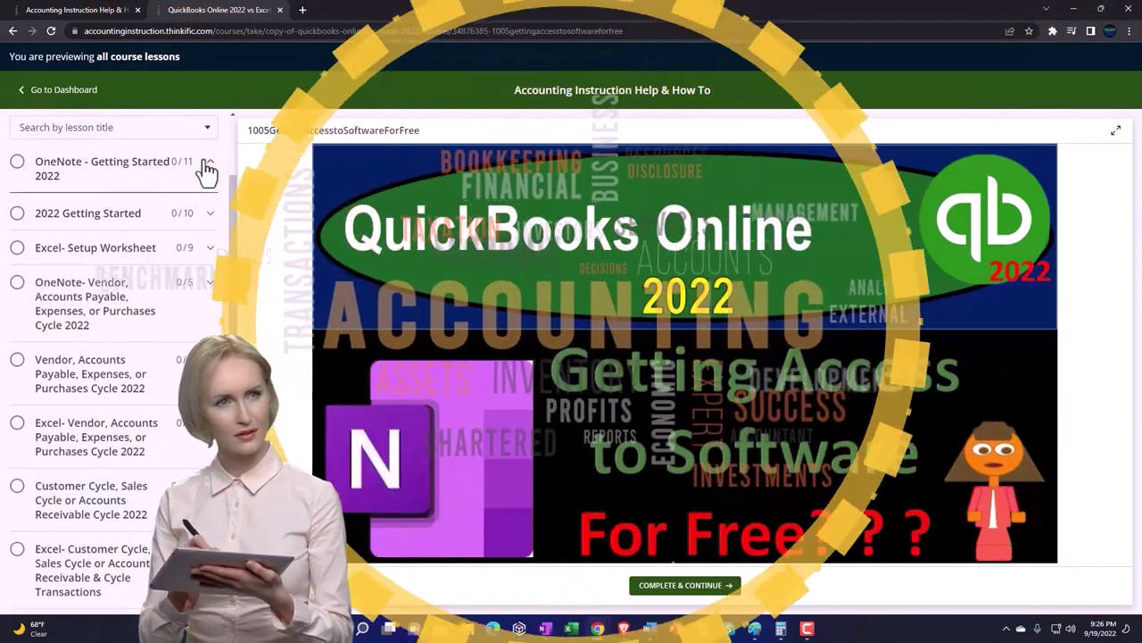
{"action": "left_click", "coordinate": [207, 168]}
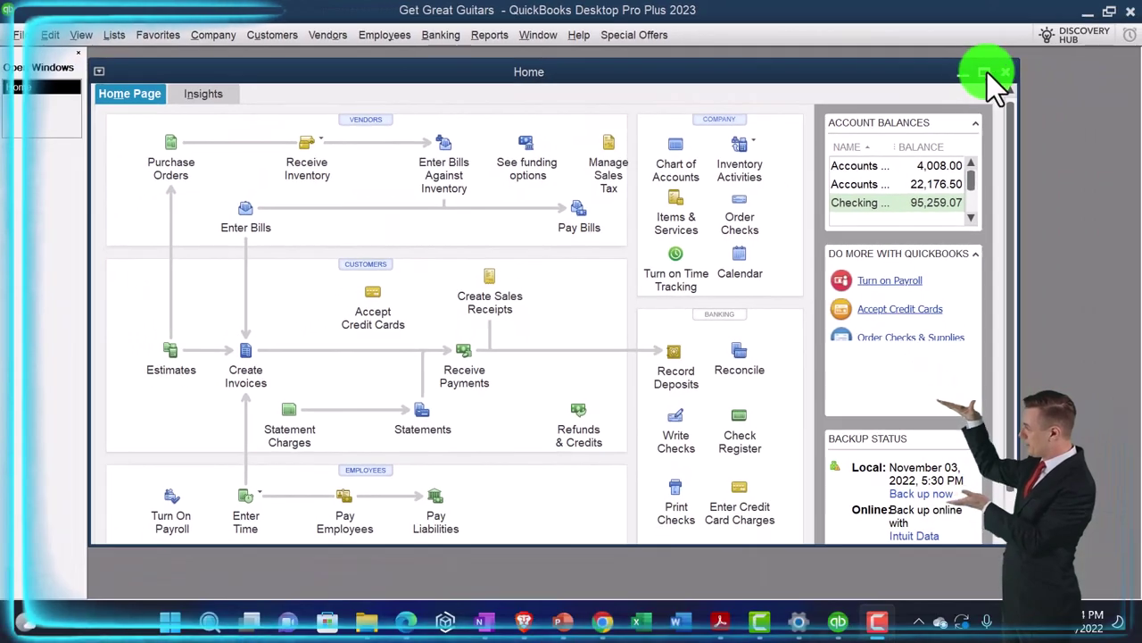
- In QuickBooks Desktop, maximize the Home page window and check the window list and icon bar display options
{"action": "left_click", "coordinate": [987, 73]}
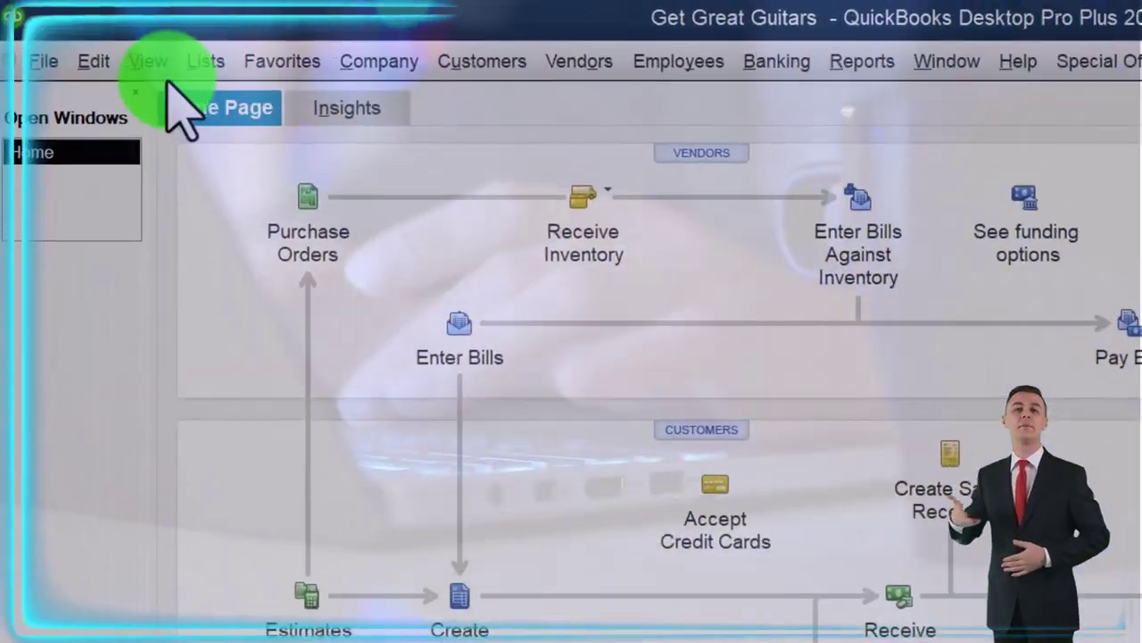
{"action": "left_click", "coordinate": [80, 35]}
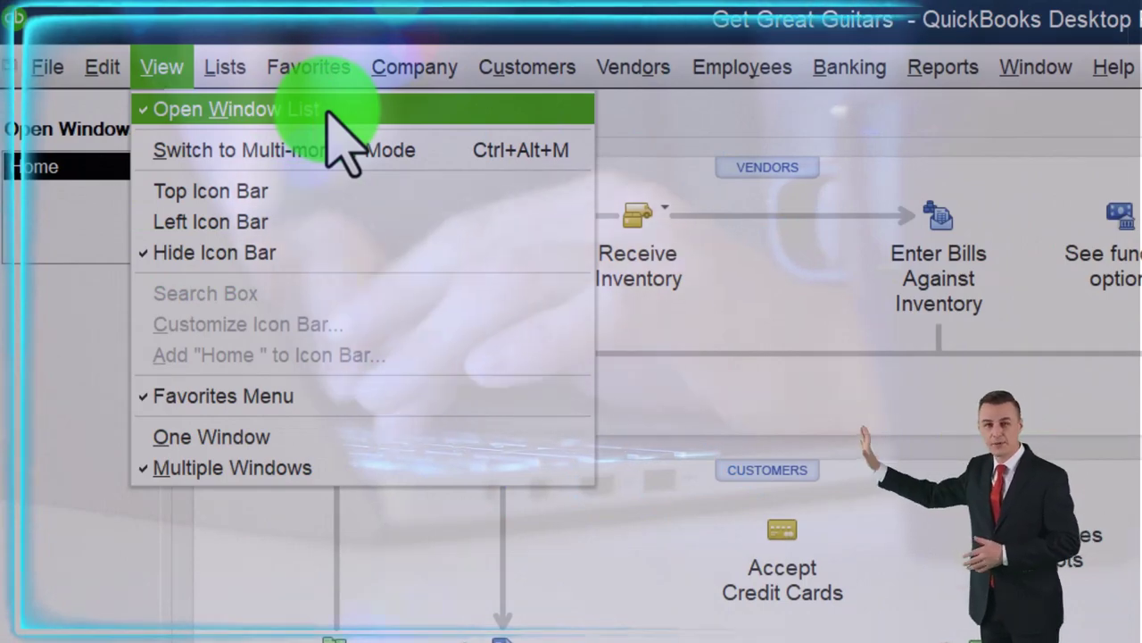
{"action": "left_click", "coordinate": [39, 375]}
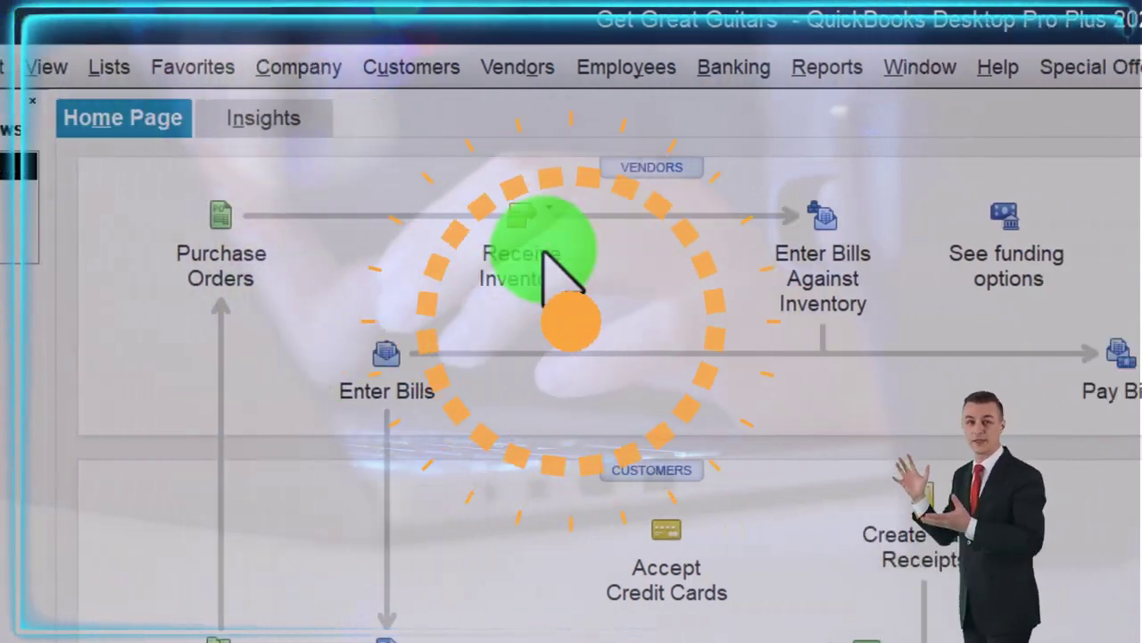
- Open the Profit & Loss Standard report from the company and financial reports
{"action": "left_click", "coordinate": [943, 67]}
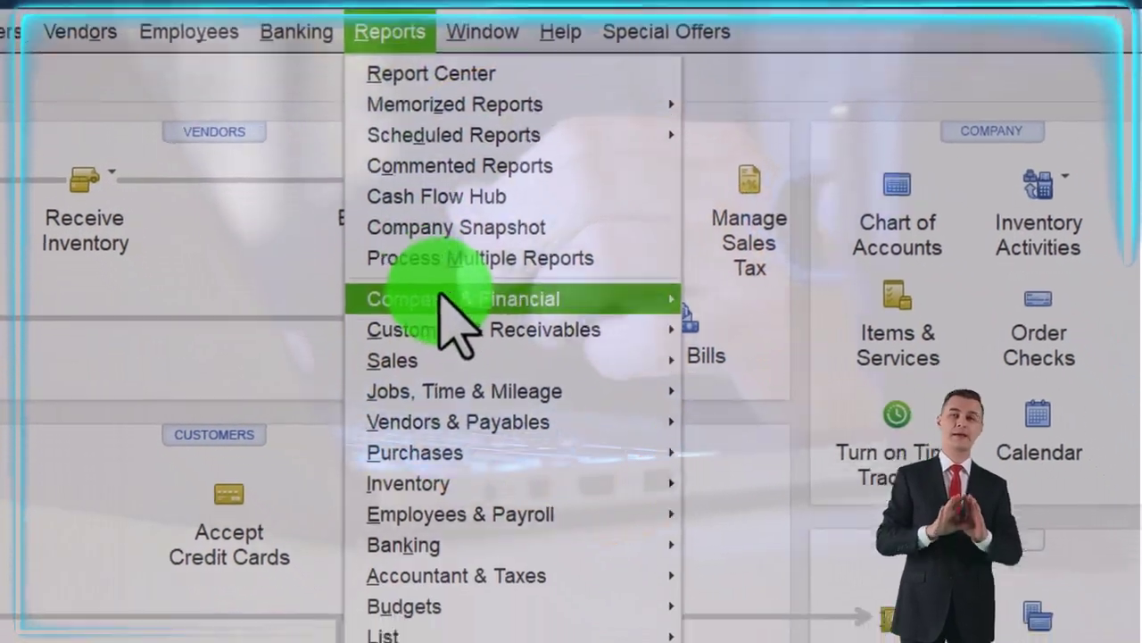
{"action": "mouse_move", "coordinate": [473, 336]}
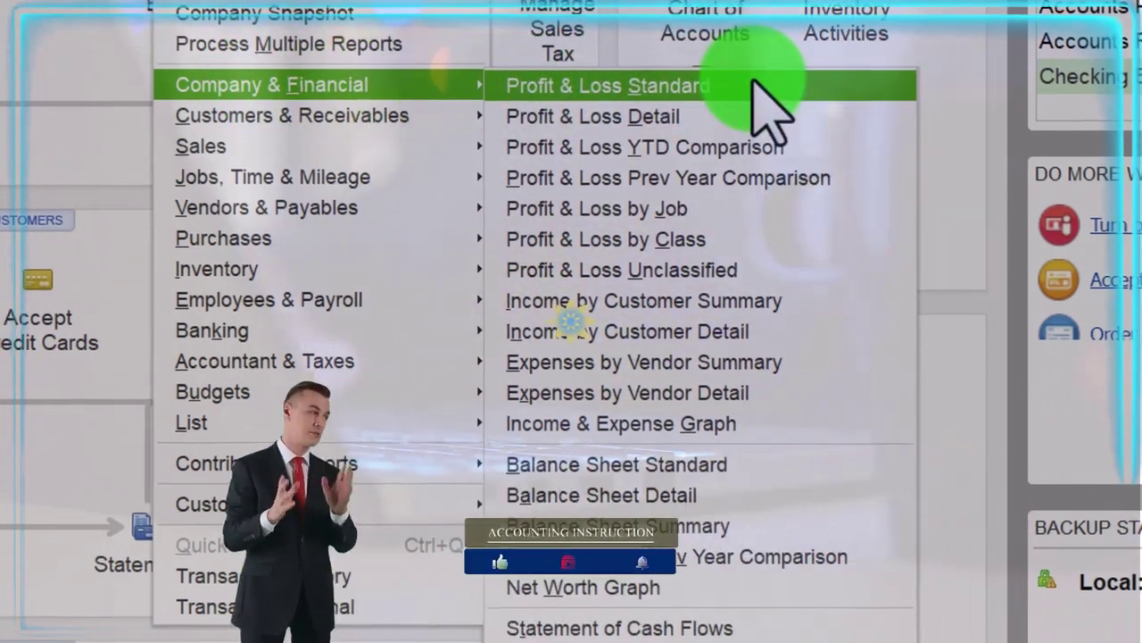
{"action": "left_click", "coordinate": [748, 85]}
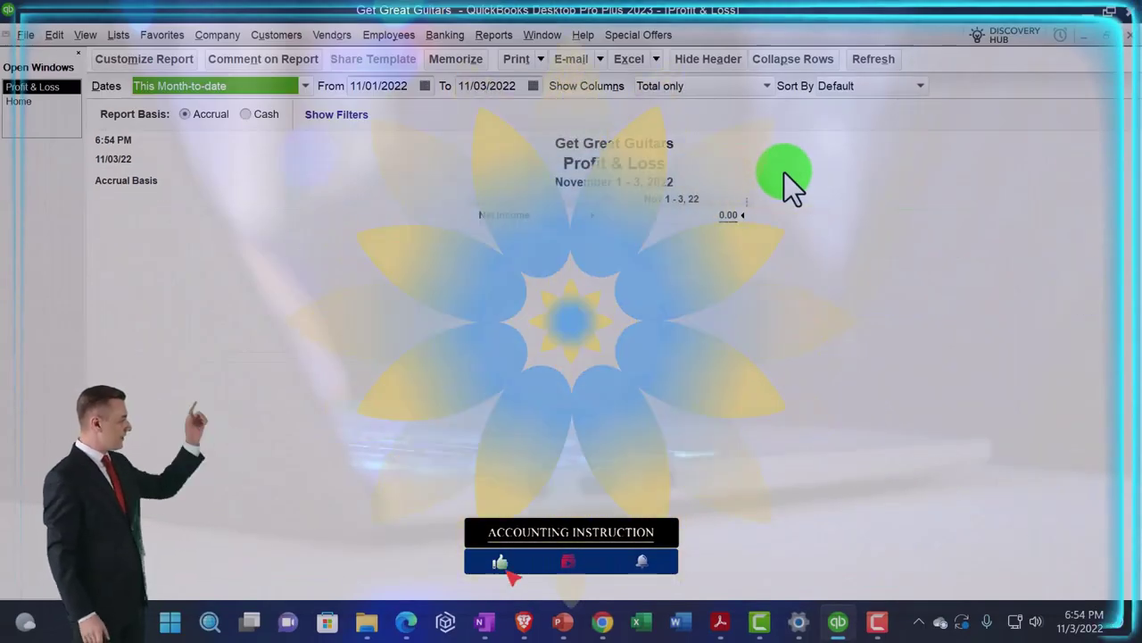
- Set the Profit & Loss report's date range to 01/01/2023 through 02/28/2023 and show its columns by month
{"action": "key", "text": "Tab"}
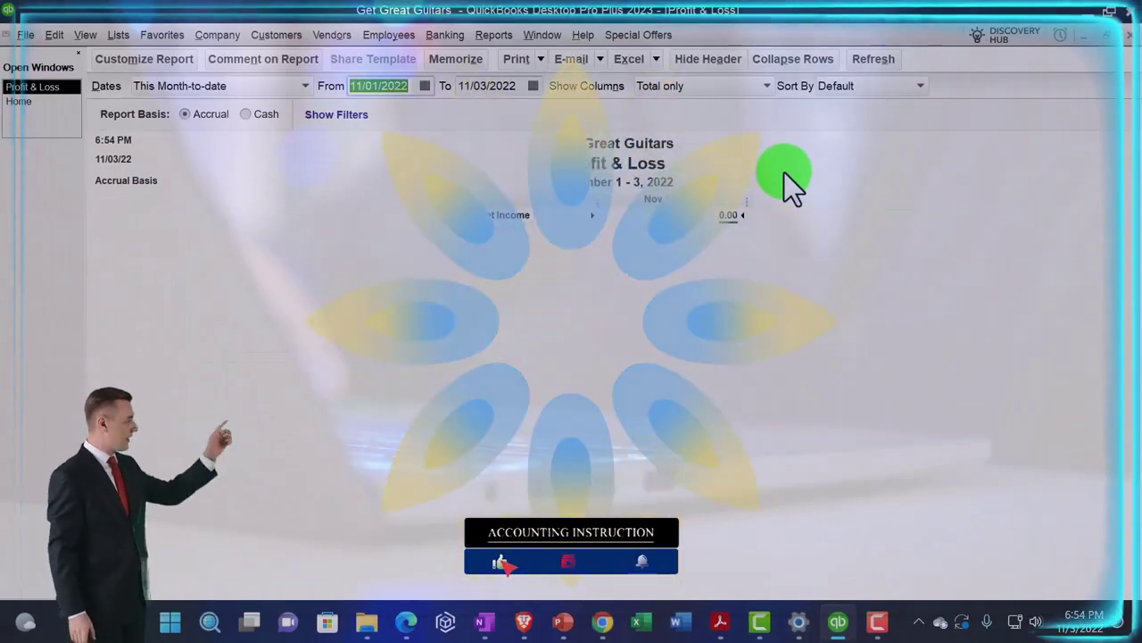
{"action": "type", "text": "0"}
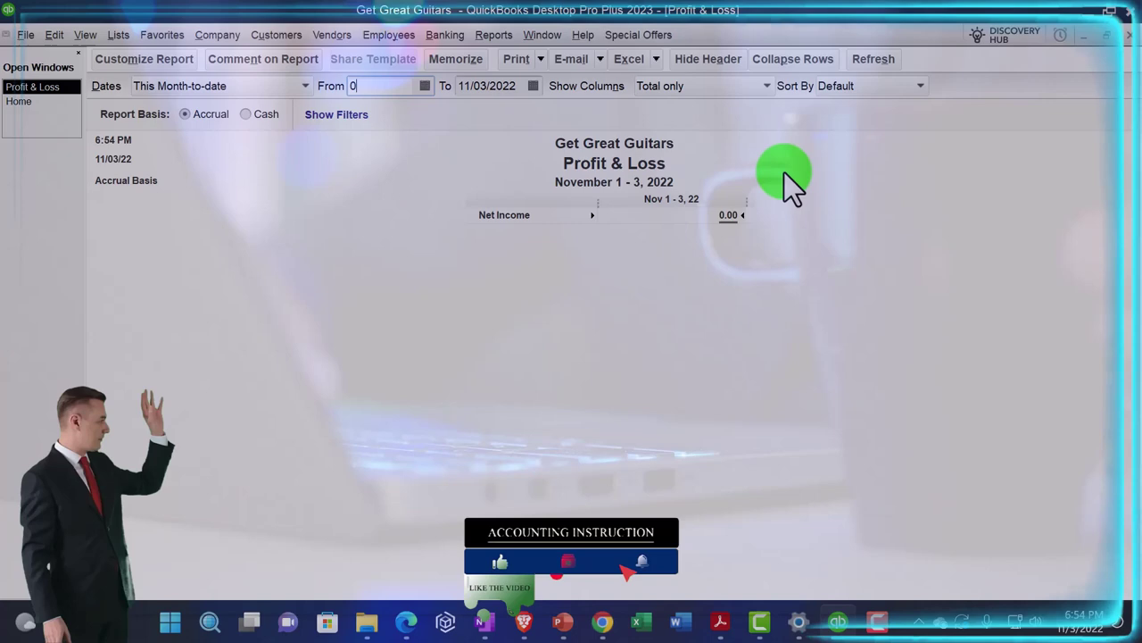
{"action": "type", "text": "1/01/2023"}
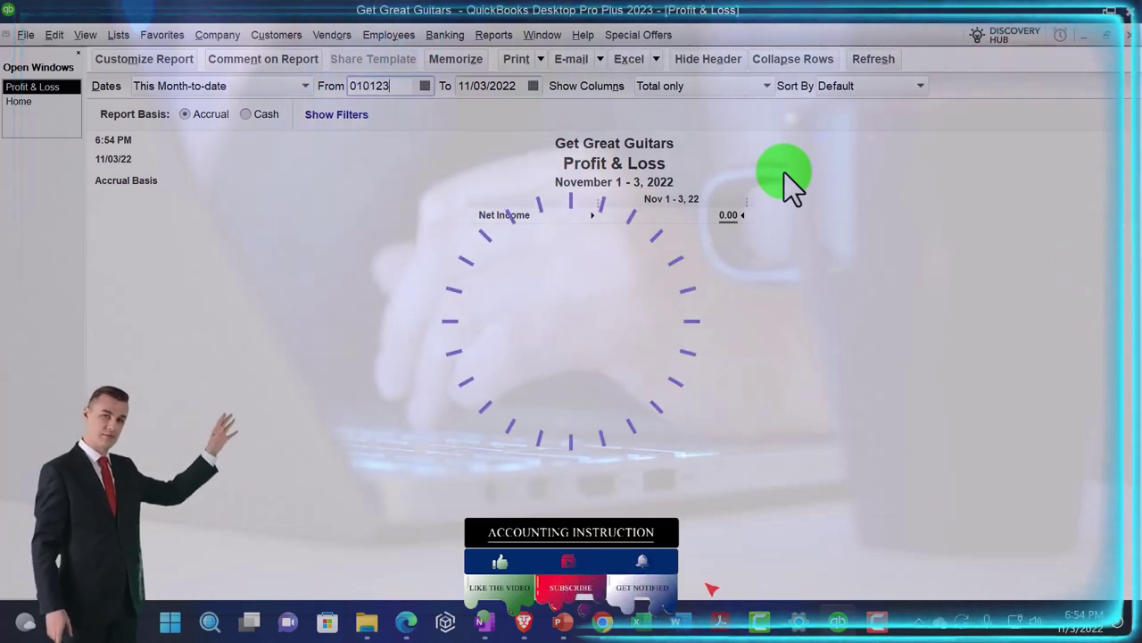
{"action": "key", "text": "Tab"}
{"action": "type", "text": "02/28/2023"}
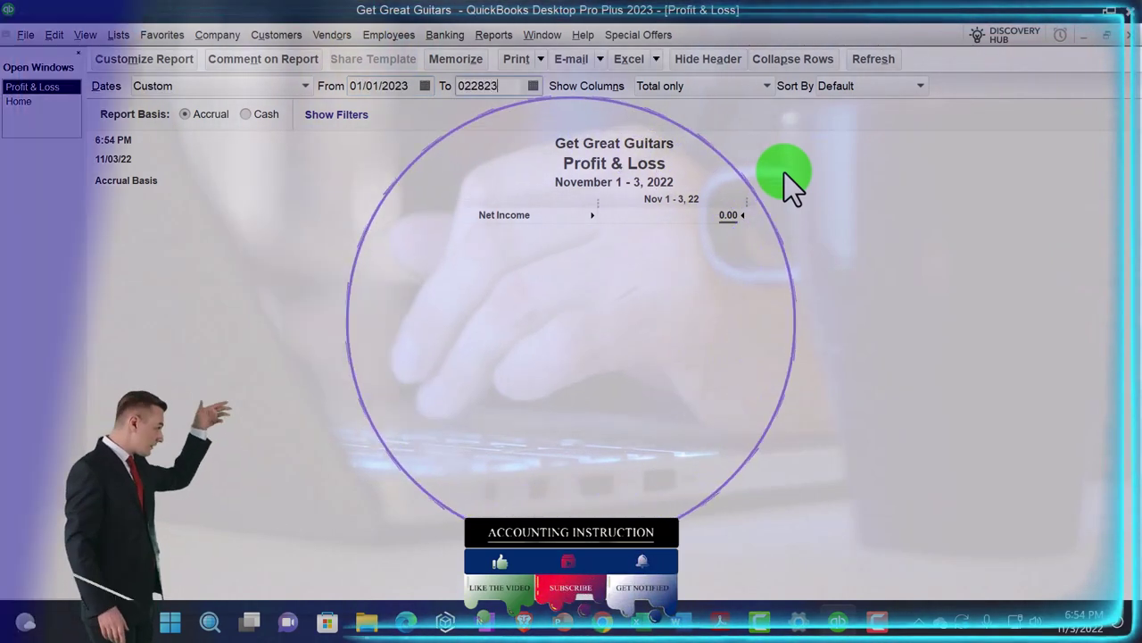
{"action": "key", "text": "Tab"}
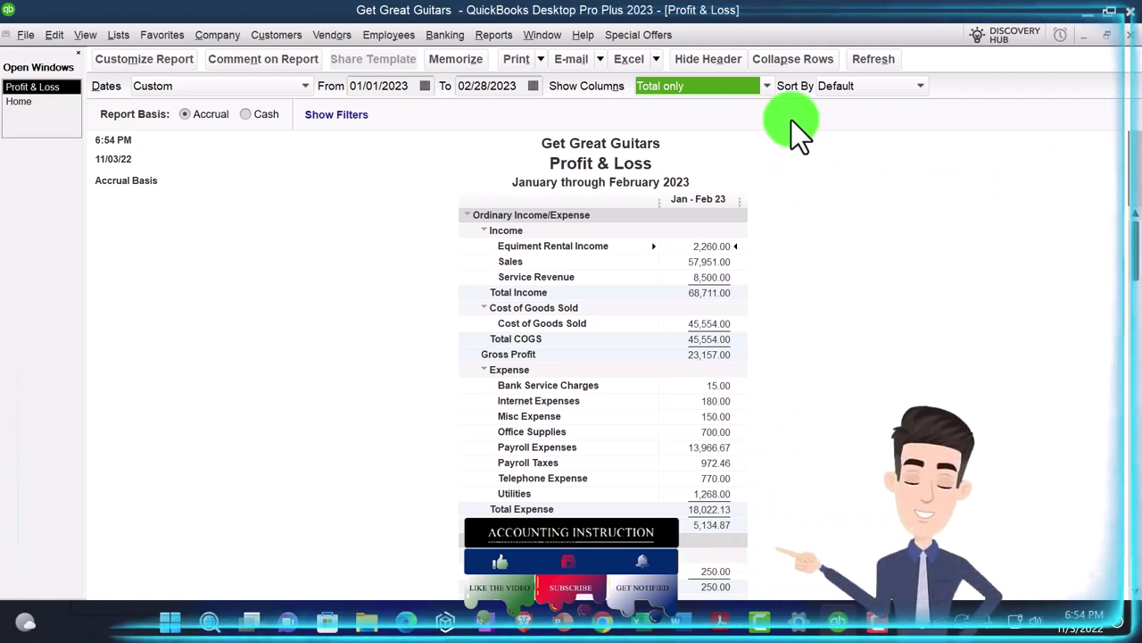
{"action": "left_click", "coordinate": [769, 86]}
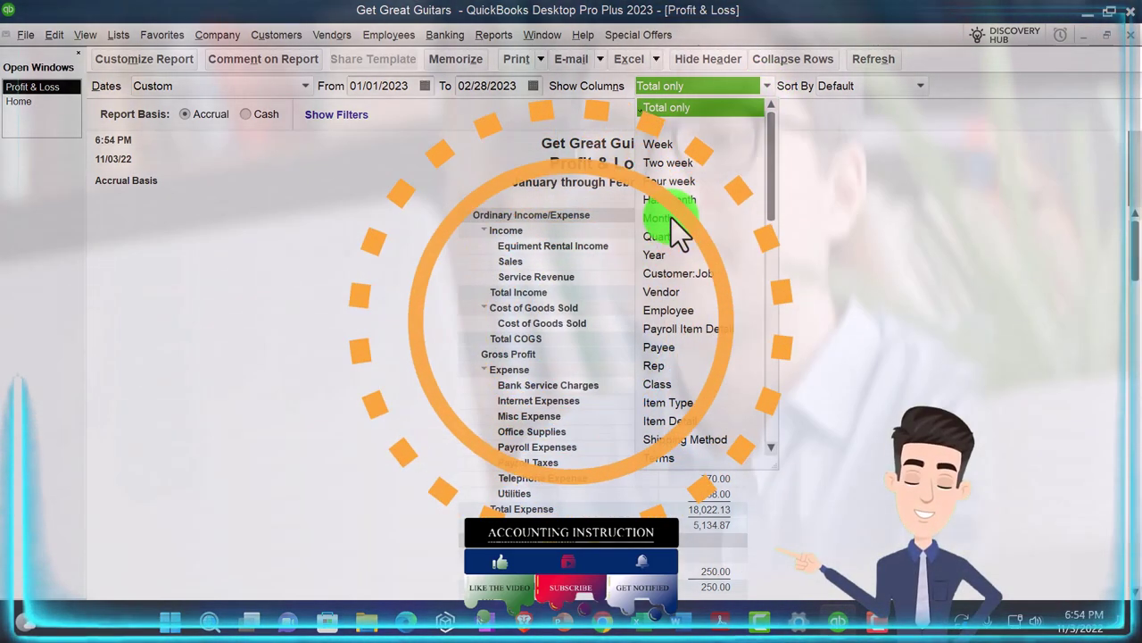
{"action": "left_click", "coordinate": [671, 218]}
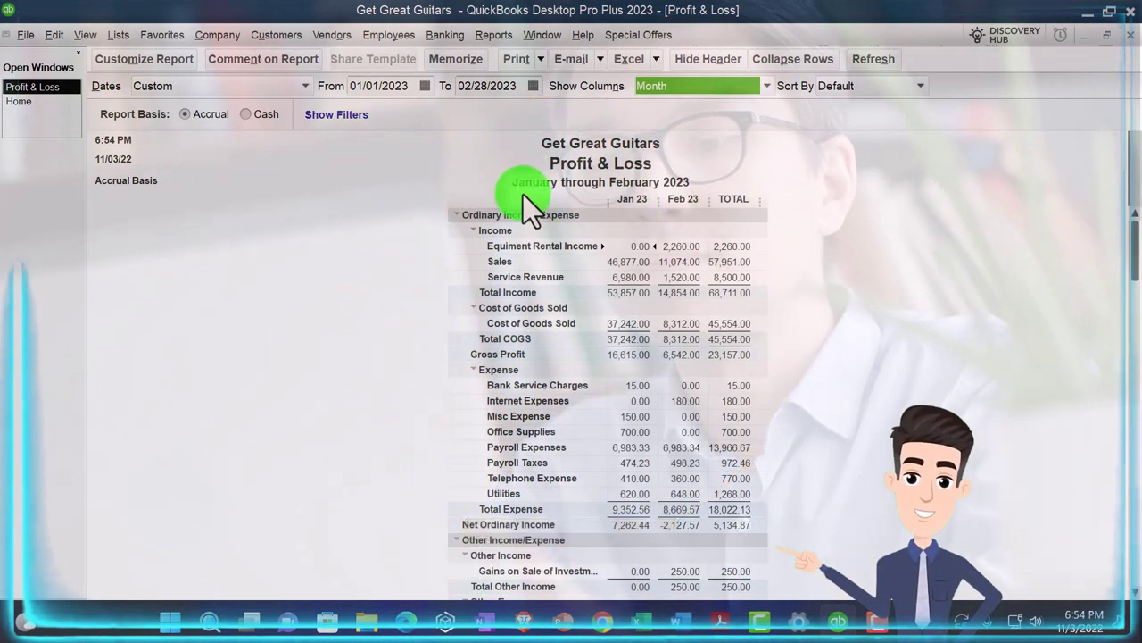
- Customize the Profit & Loss report's column label font to size 14 and apply the change to all related fonts
{"action": "left_click", "coordinate": [171, 69]}
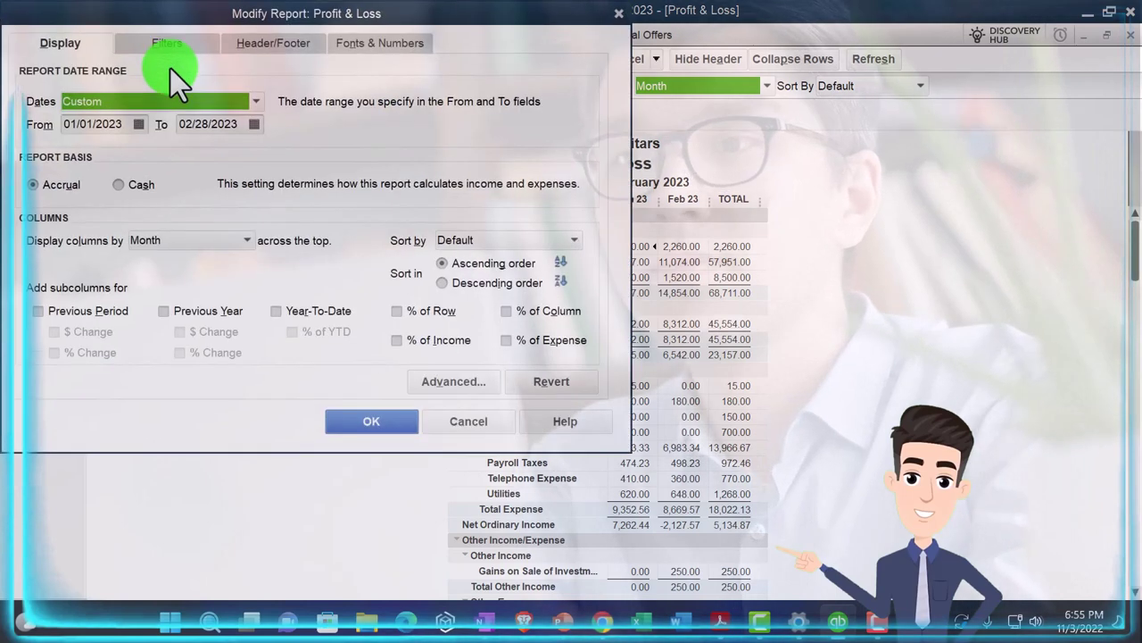
{"action": "left_click", "coordinate": [365, 44]}
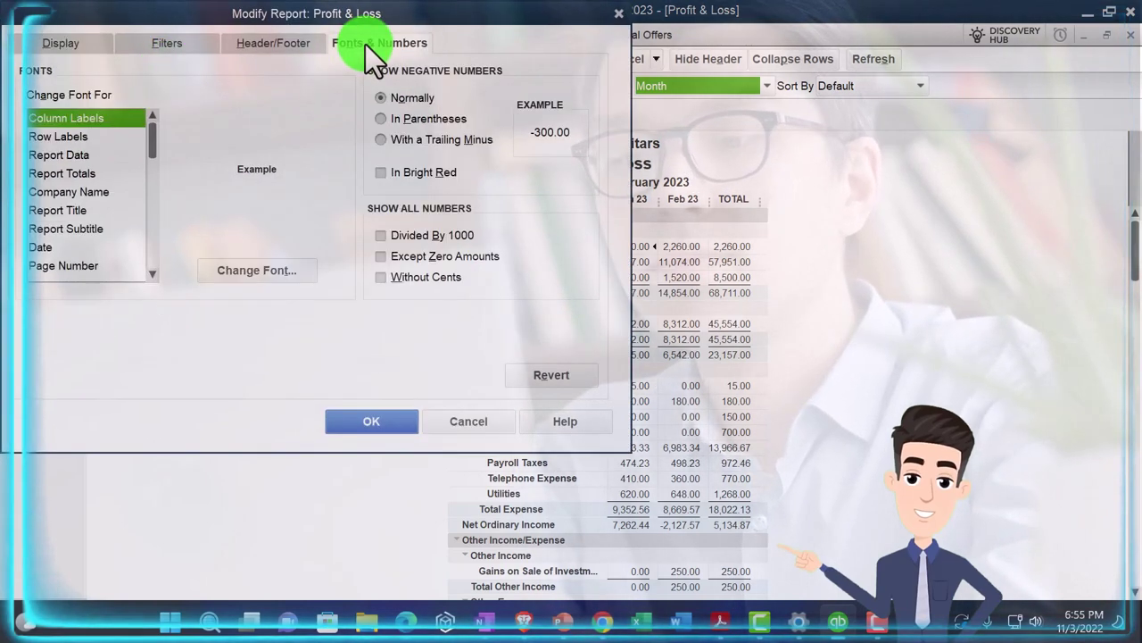
{"action": "left_click", "coordinate": [310, 275]}
{"action": "left_click", "coordinate": [294, 220]}
{"action": "left_click", "coordinate": [277, 221]}
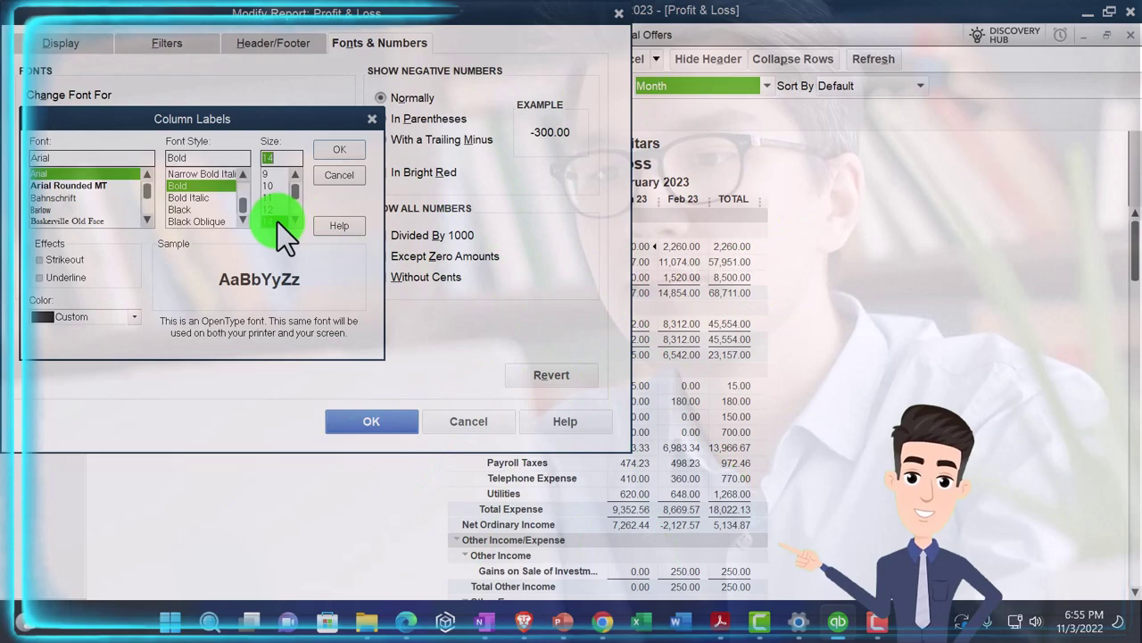
{"action": "left_click", "coordinate": [329, 156]}
{"action": "left_click", "coordinate": [505, 191]}
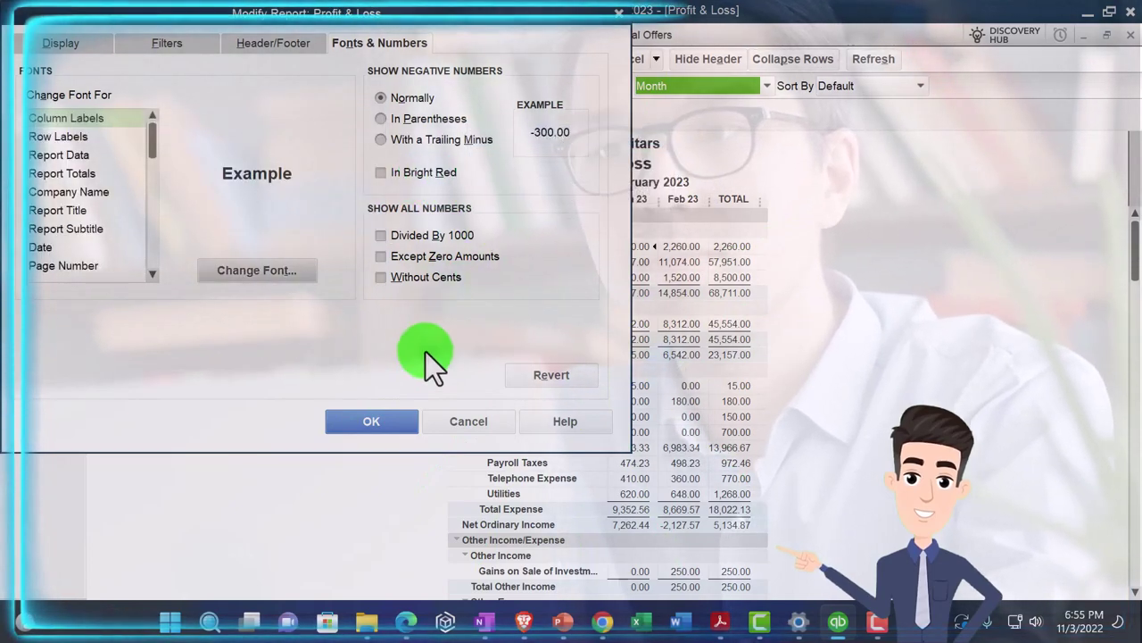
{"action": "left_click", "coordinate": [388, 422]}
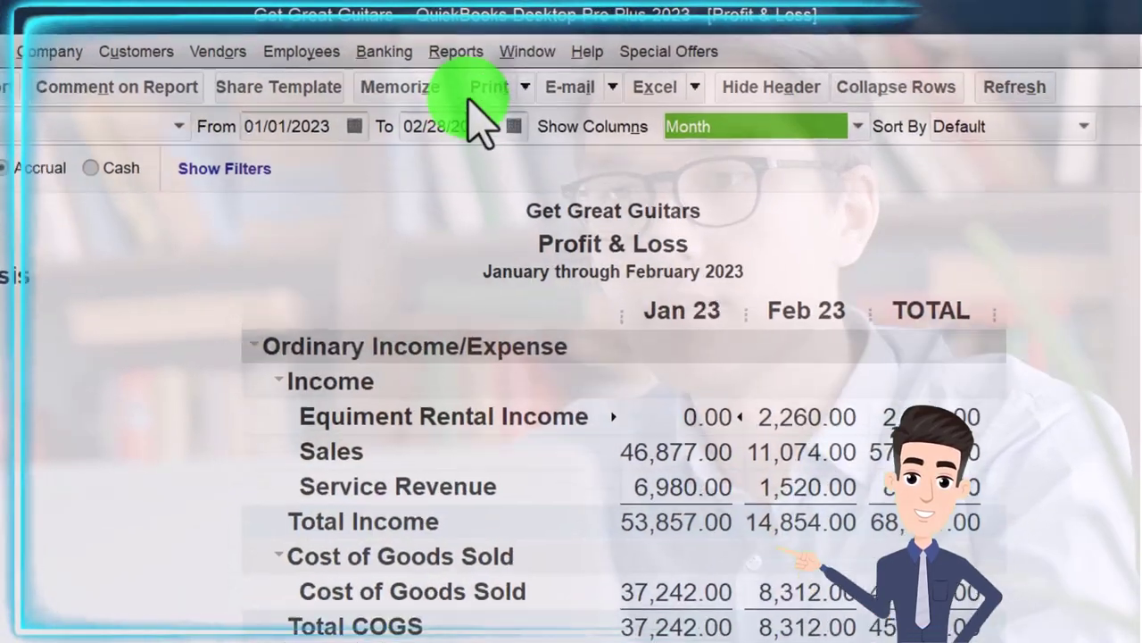
- Open the Balance Sheet Standard report from the company and financial reports
{"action": "left_click", "coordinate": [503, 36]}
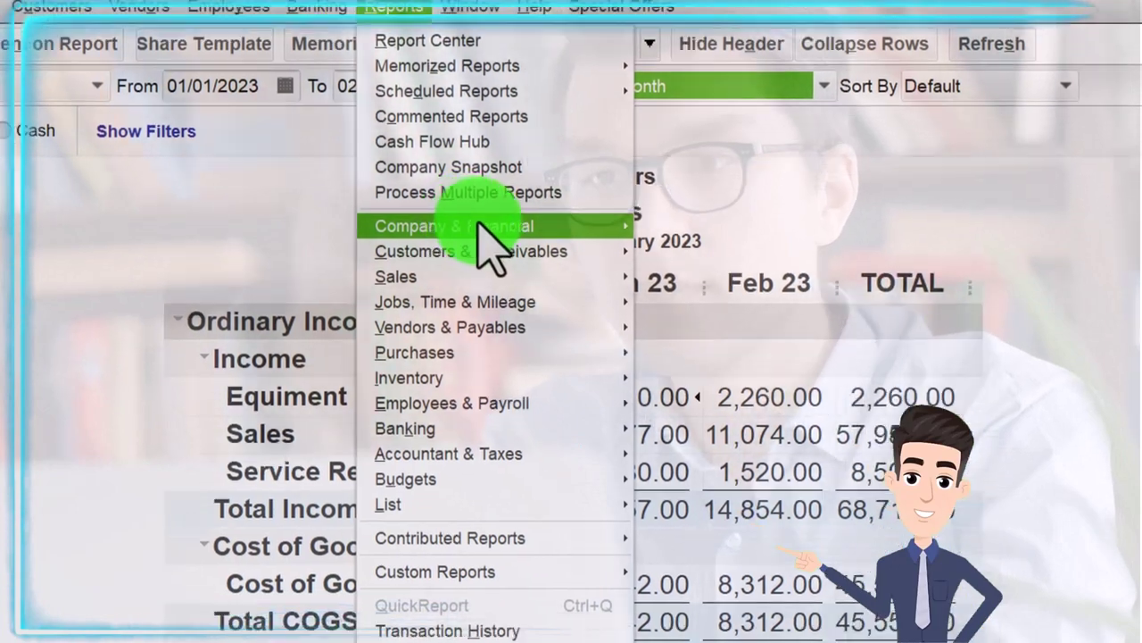
{"action": "mouse_move", "coordinate": [509, 275]}
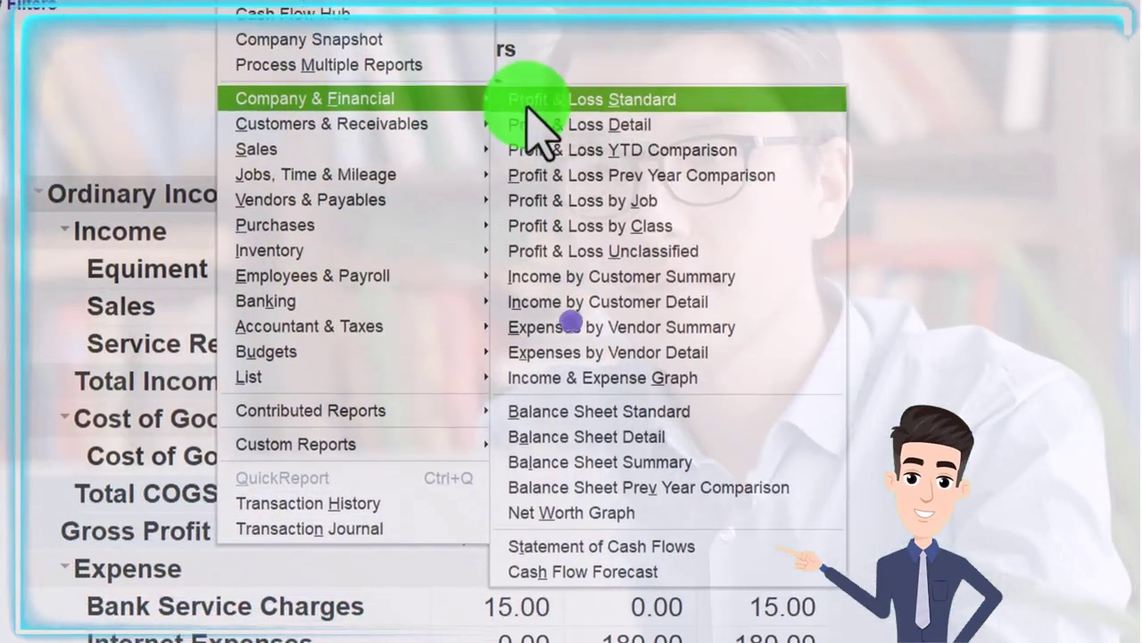
{"action": "left_click", "coordinate": [788, 509]}
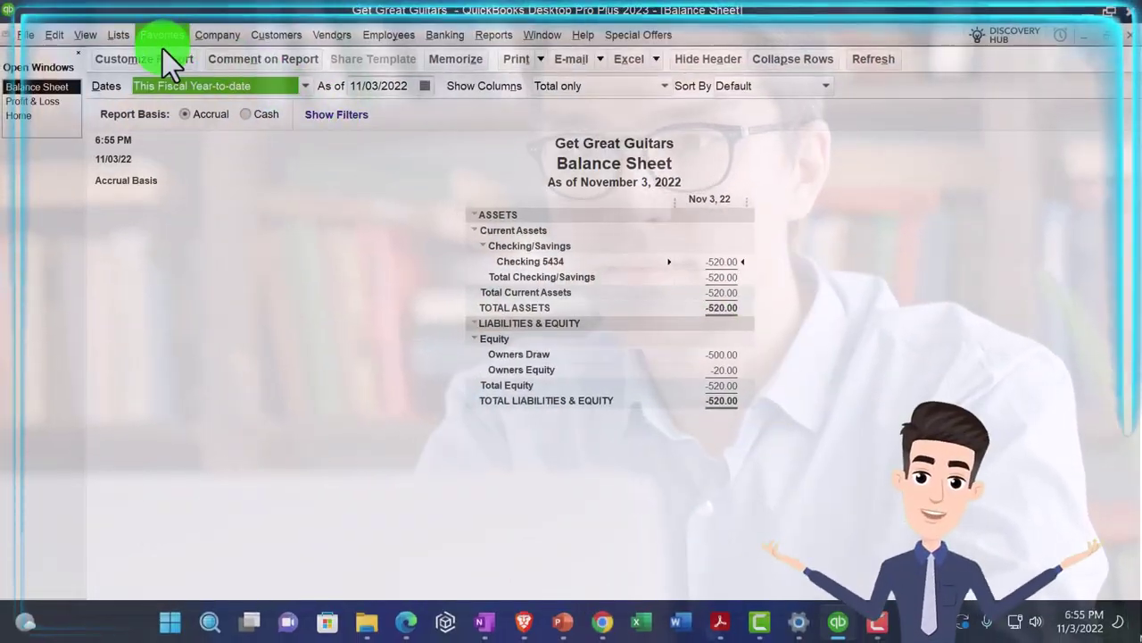
- Customize the Balance Sheet report to cover 01/01/2023 through 02/28/2023 with columns displayed by month
{"action": "left_click", "coordinate": [162, 58]}
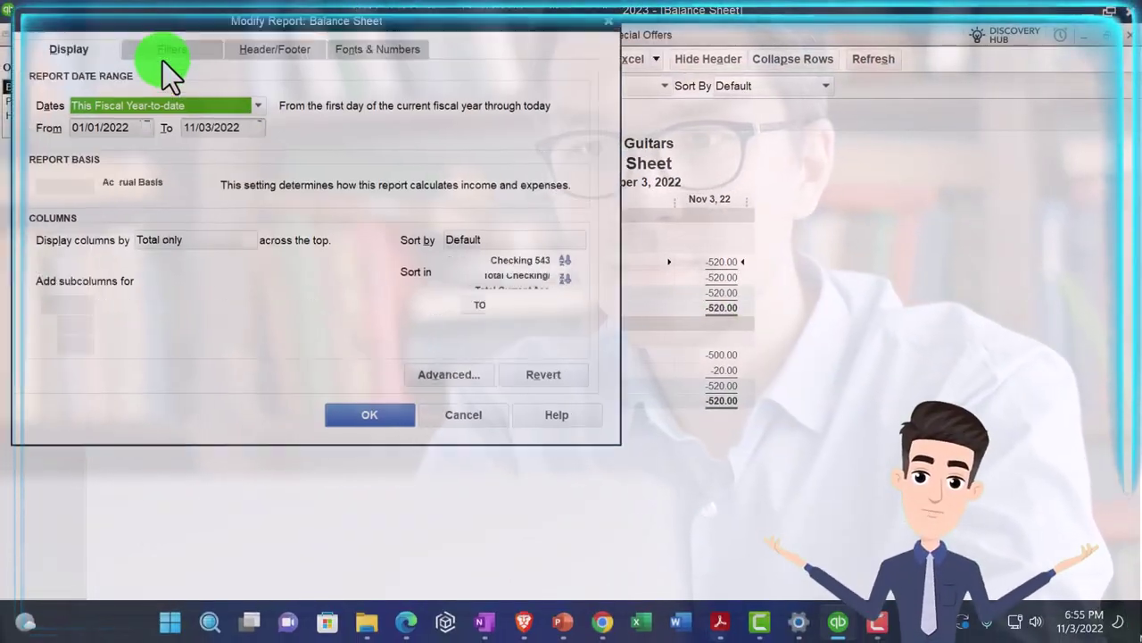
{"action": "key", "text": "Tab"}
{"action": "type", "text": "01/01/2023"}
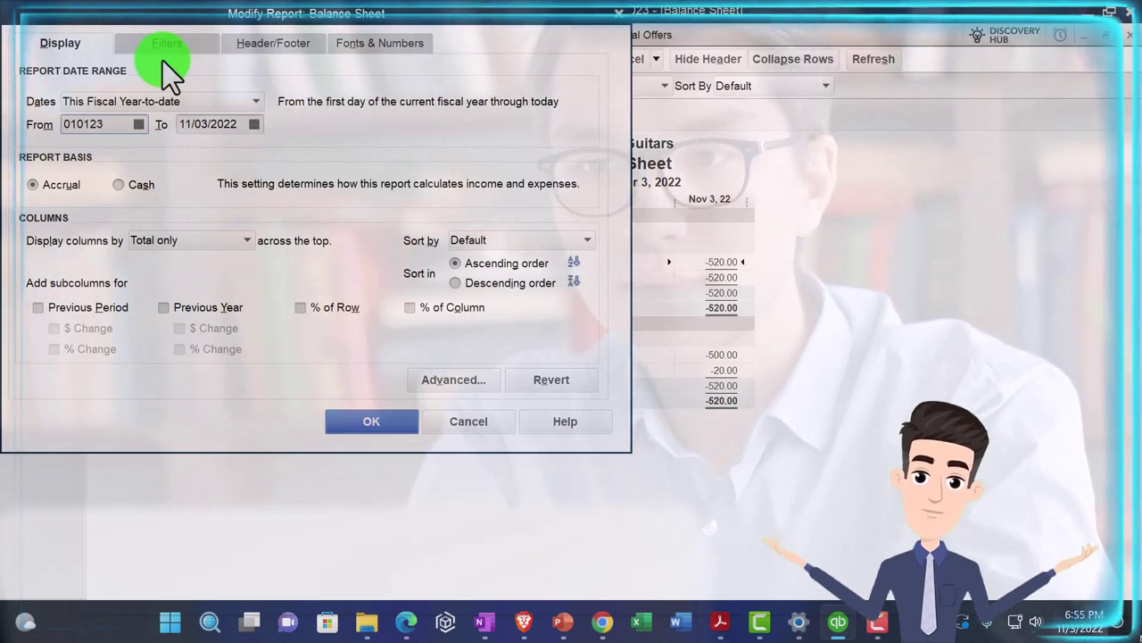
{"action": "key", "text": "Tab"}
{"action": "type", "text": "022823"}
{"action": "key", "text": "Tab"}
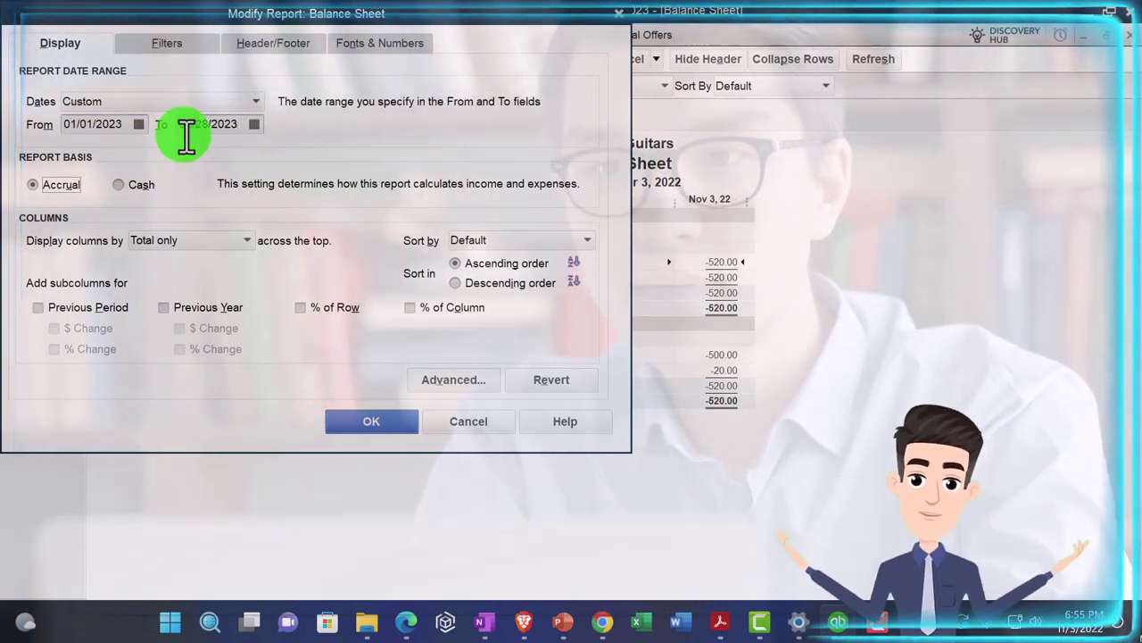
{"action": "left_click", "coordinate": [242, 239]}
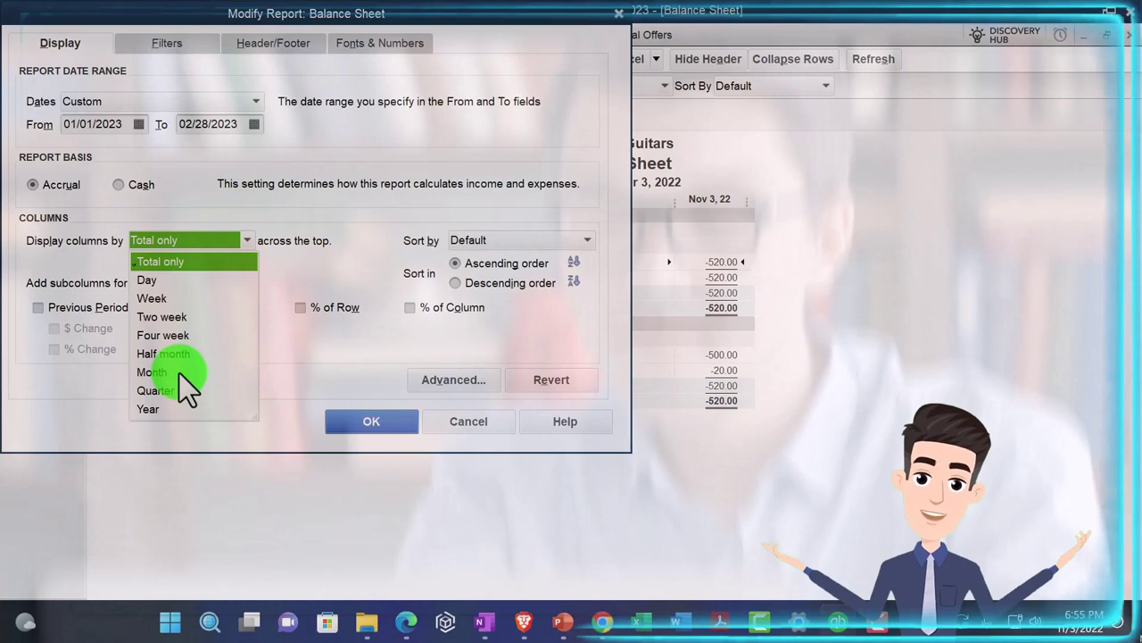
{"action": "left_click", "coordinate": [179, 372]}
- Set the Balance Sheet's column label font to size 14, apply it to all related fonts and accept the report changes
{"action": "left_click", "coordinate": [375, 45]}
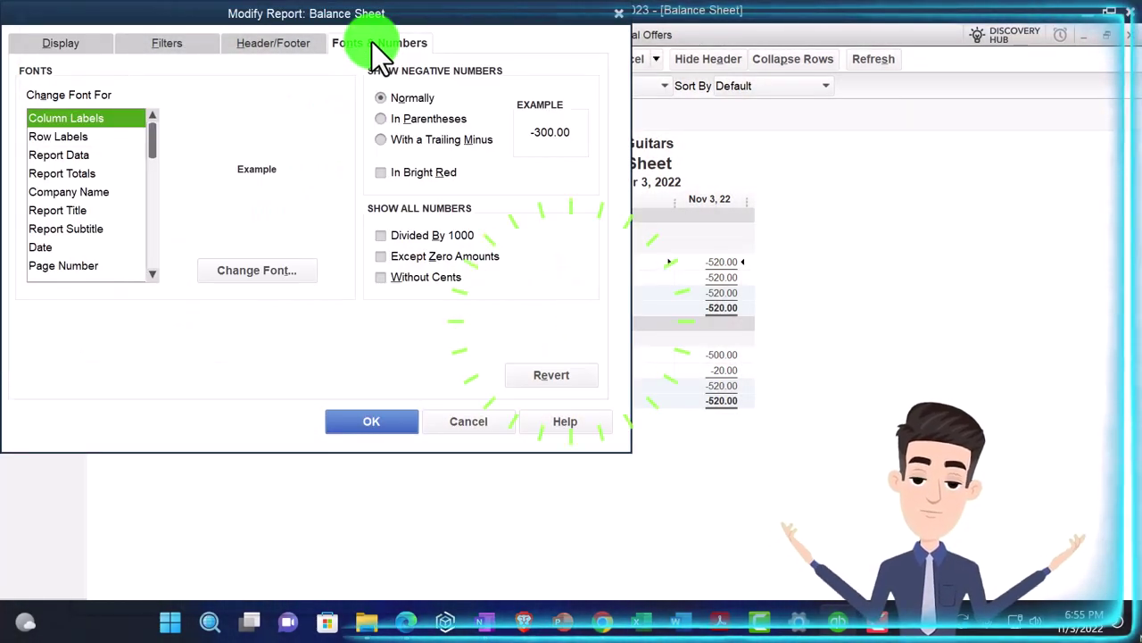
{"action": "left_click", "coordinate": [296, 264]}
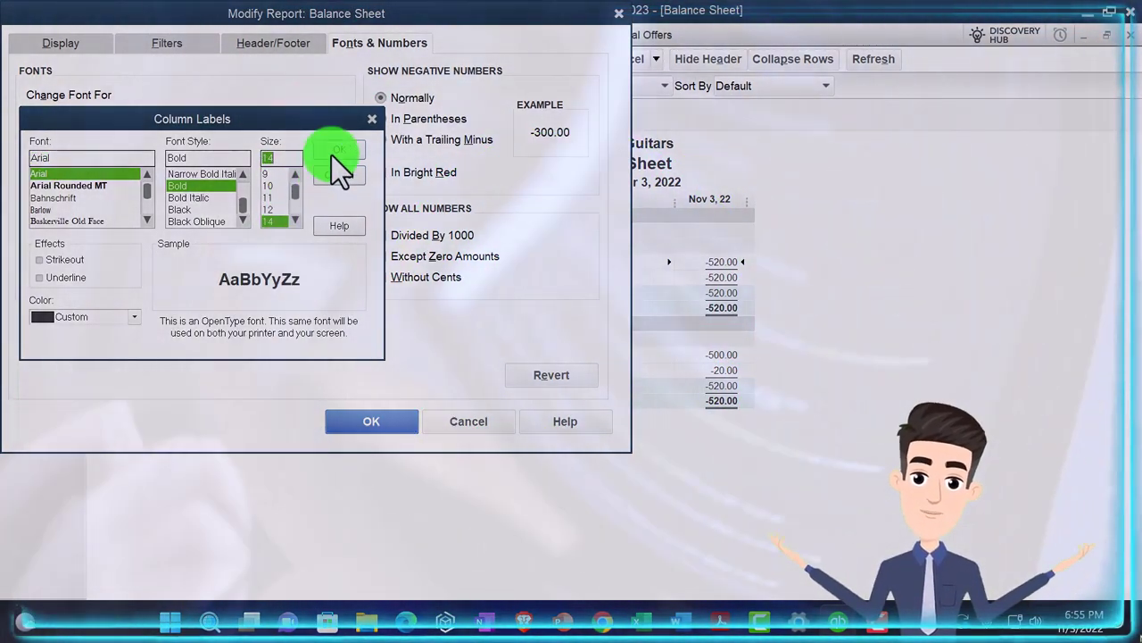
{"action": "left_click", "coordinate": [337, 150]}
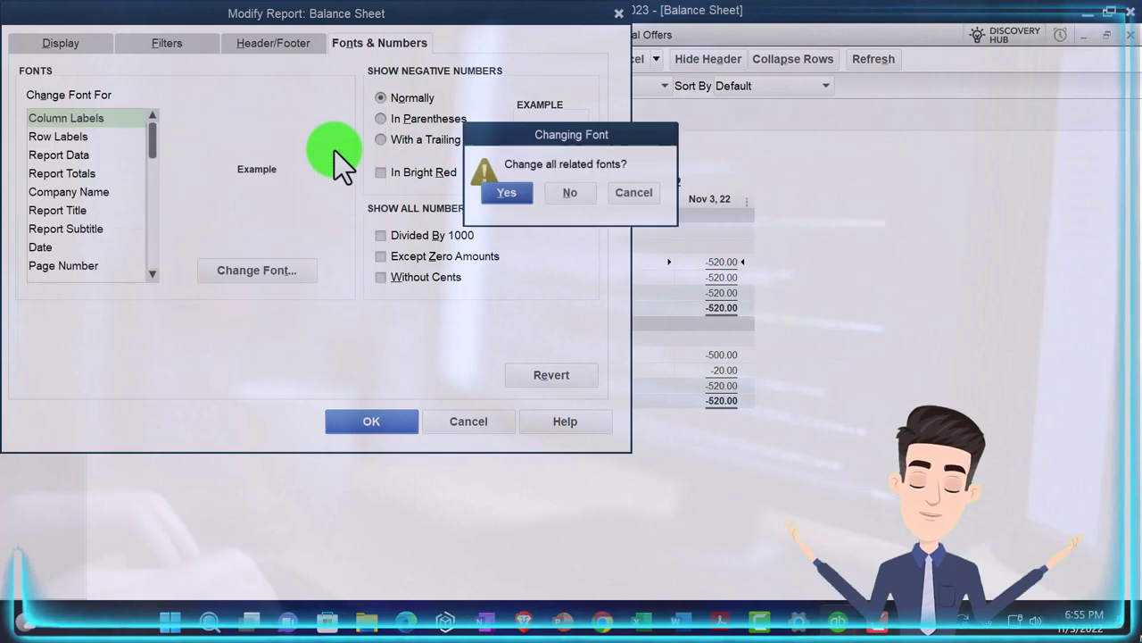
{"action": "left_click", "coordinate": [505, 189]}
{"action": "left_click", "coordinate": [380, 418]}
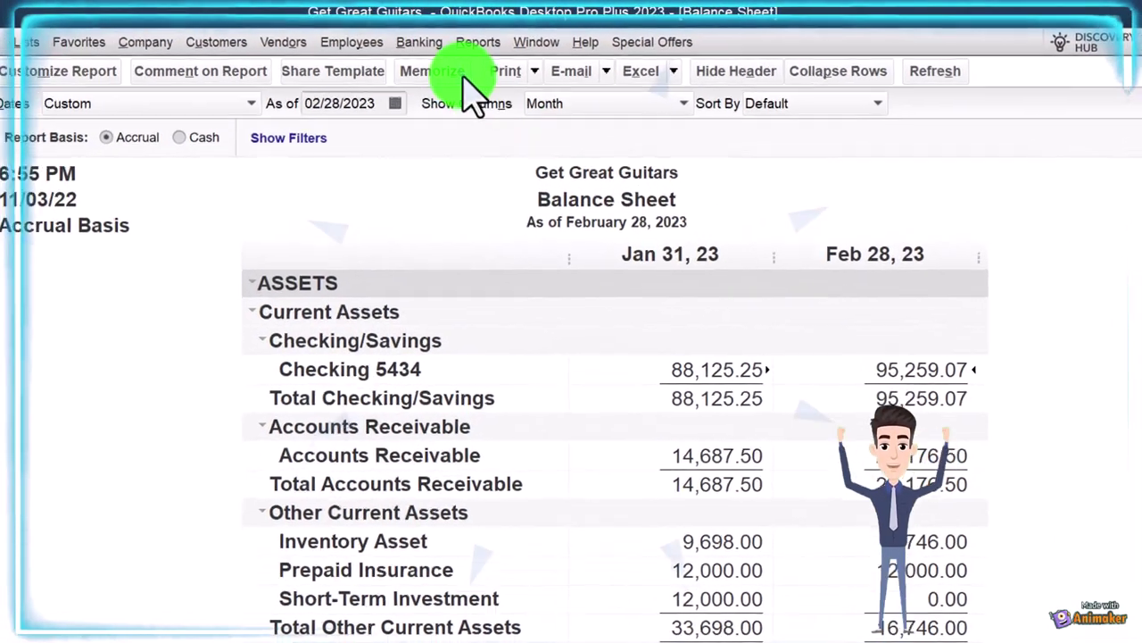
- Open the Checking 5434 reconciliation for the 02/28/2023 statement with ending balance 101,590.05 and continue to its transaction list
{"action": "left_click", "coordinate": [420, 42]}
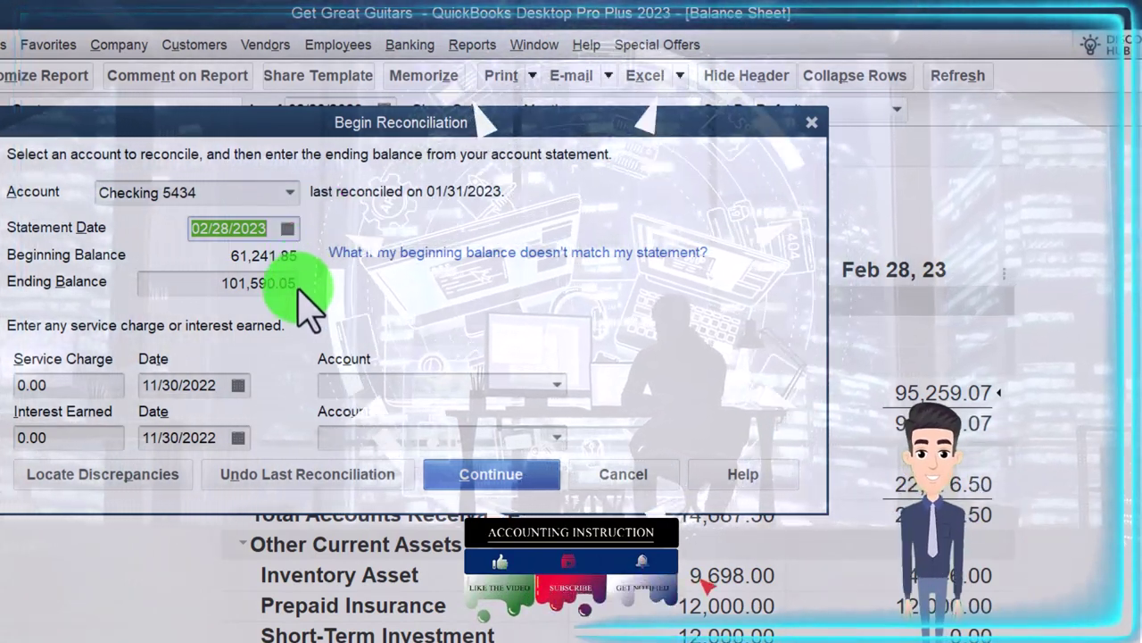
{"action": "left_click", "coordinate": [454, 473]}
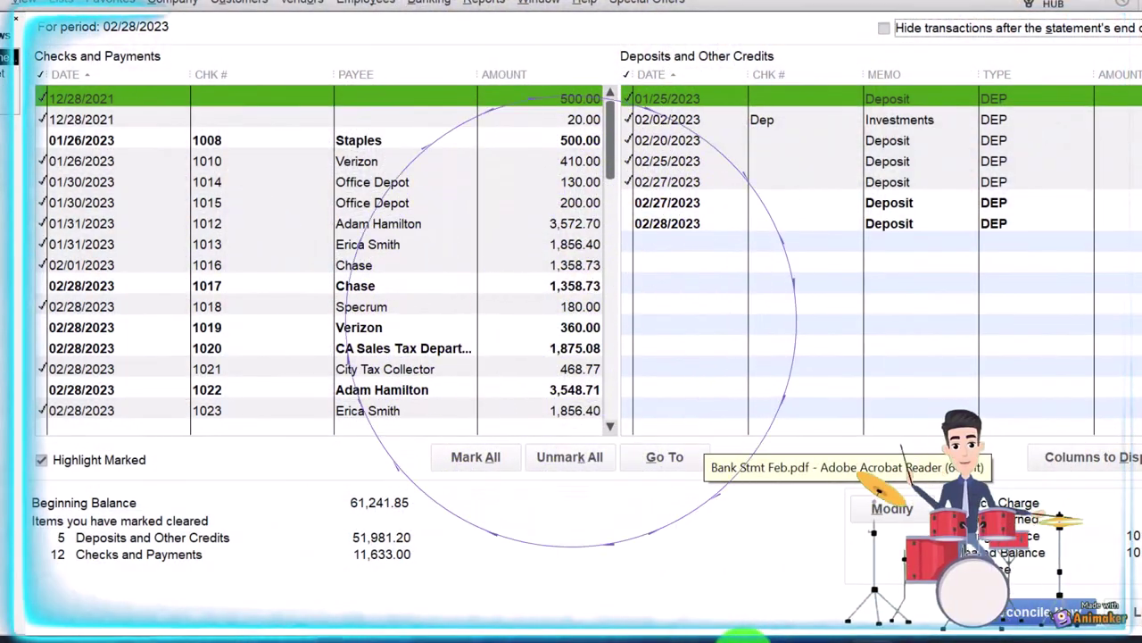
- Compare the balances and totals in Bank Stmt Feb.pdf in Acrobat Reader with the cleared totals in the QuickBooks Checking 5434 reconciliation
{"action": "mouse_move", "coordinate": [741, 636]}
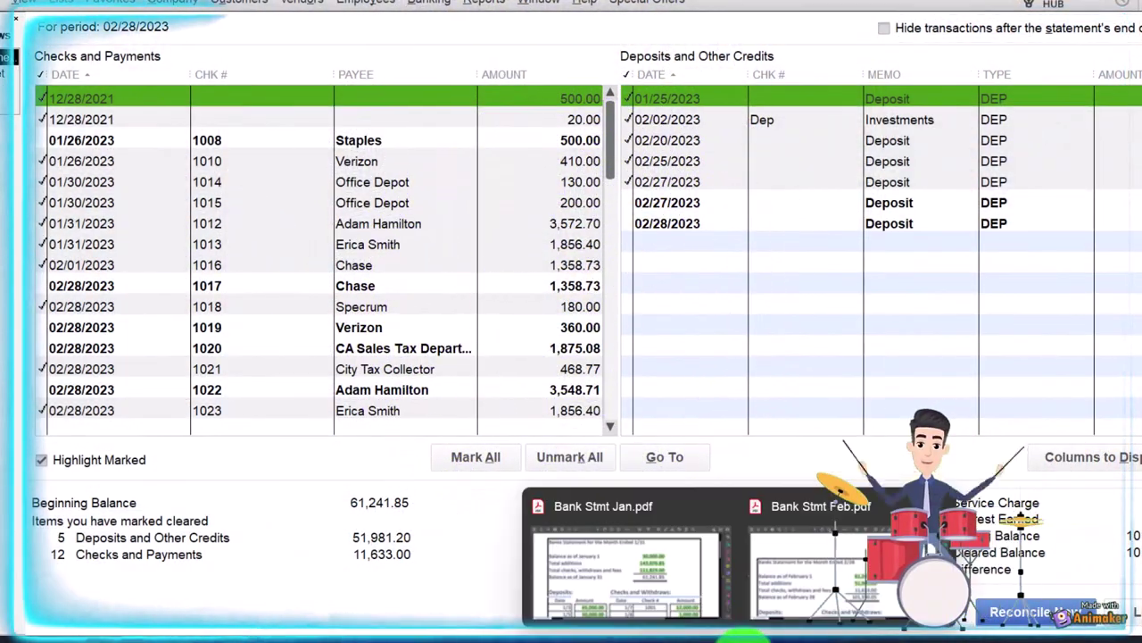
{"action": "left_click", "coordinate": [810, 589]}
{"action": "scroll", "coordinate": [661, 304], "scroll_direction": "down", "scroll_amount": 1}
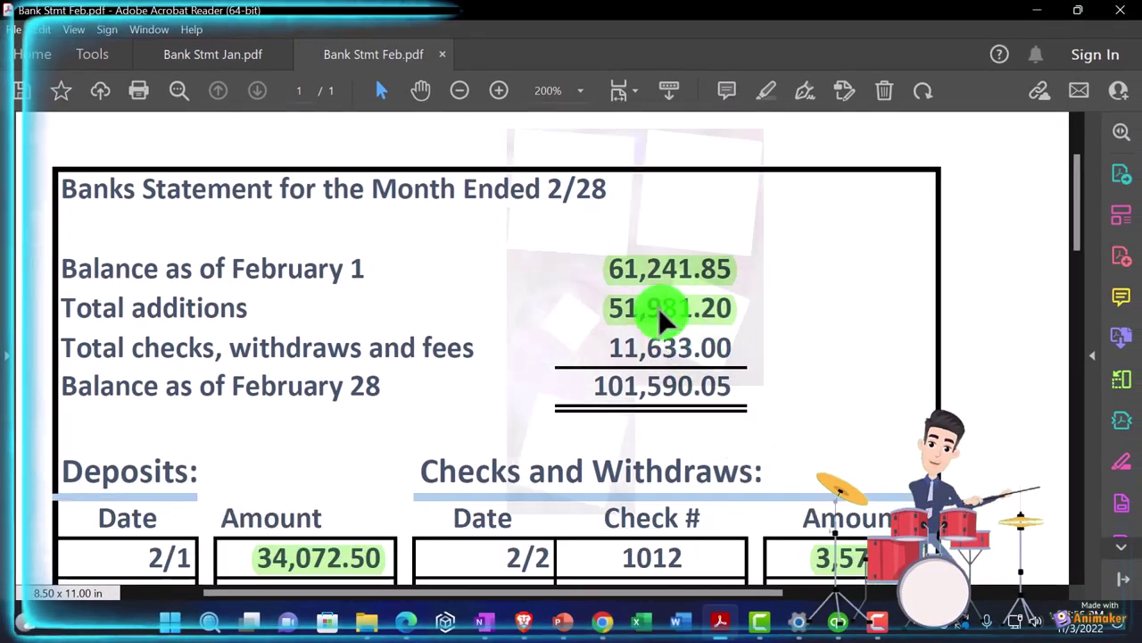
{"action": "scroll", "coordinate": [622, 283], "scroll_direction": "down", "scroll_amount": 1}
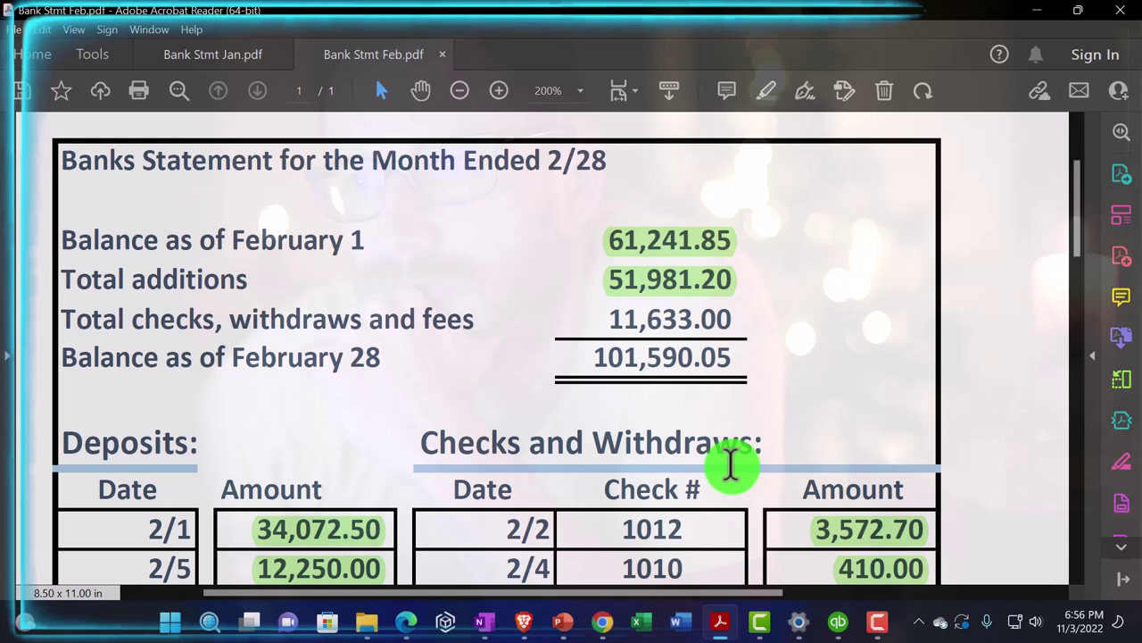
{"action": "left_click", "coordinate": [826, 625]}
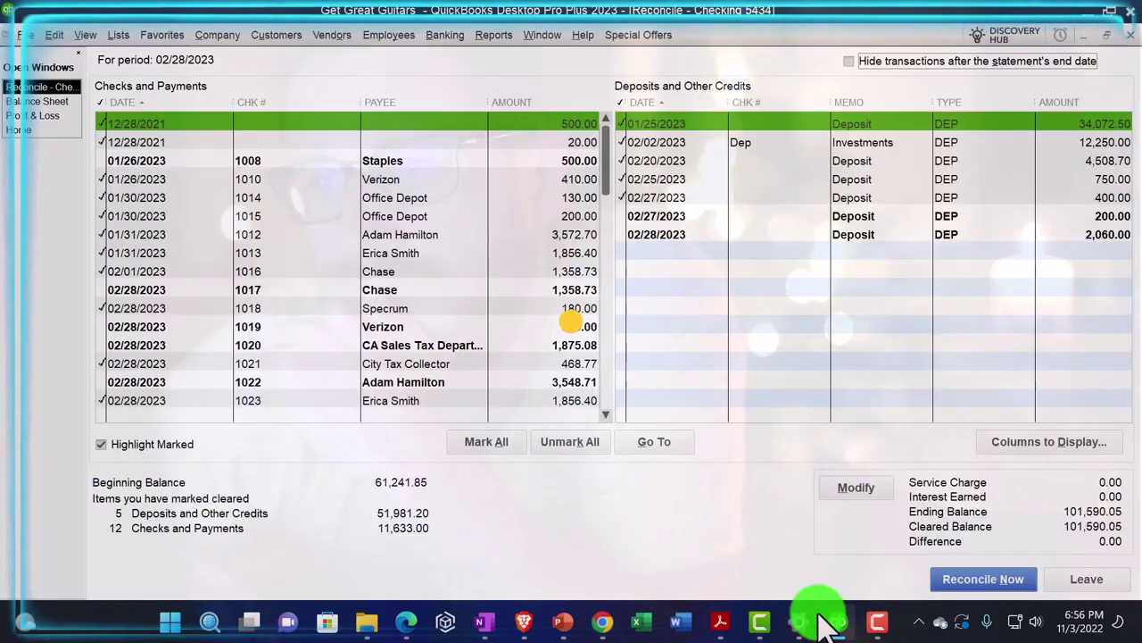
{"action": "left_click", "coordinate": [839, 625]}
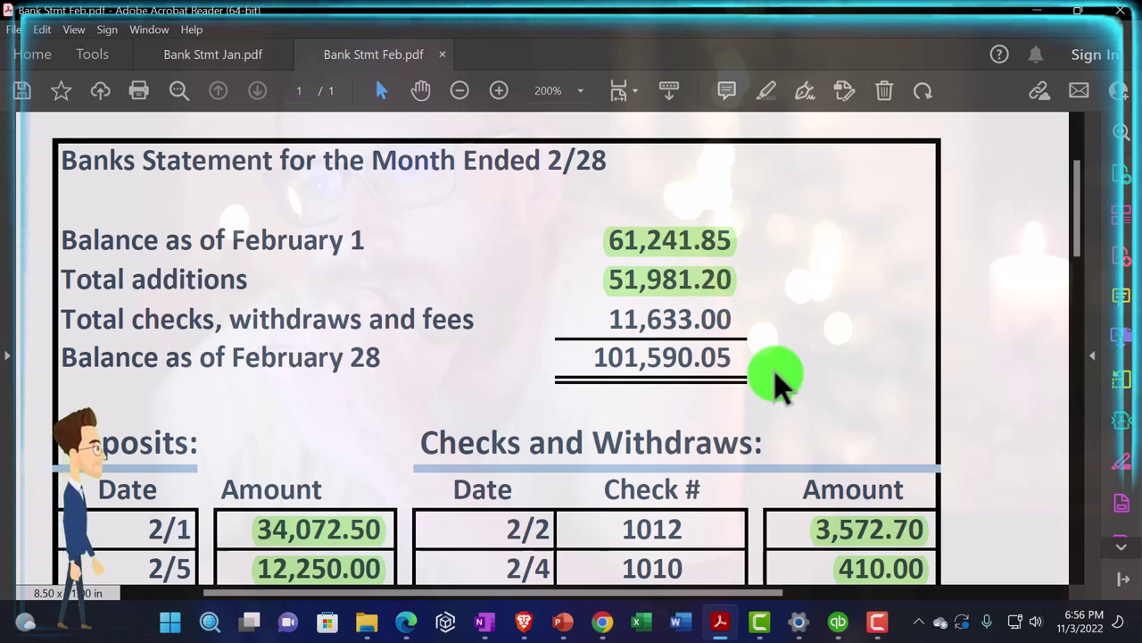
{"action": "left_click", "coordinate": [839, 622]}
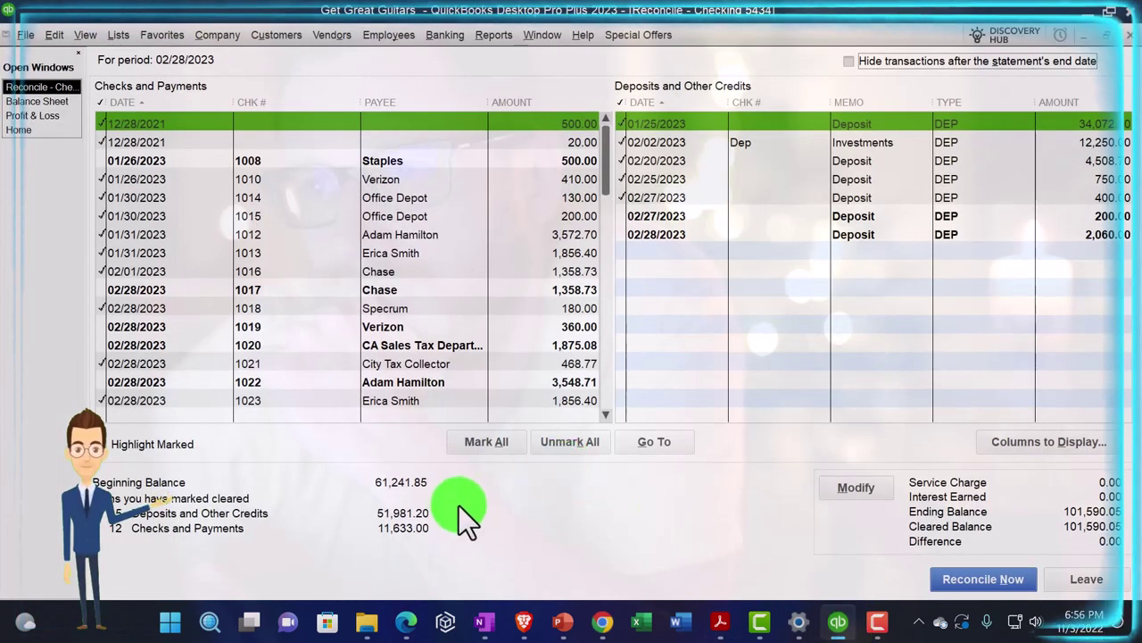
{"action": "left_click", "coordinate": [837, 625]}
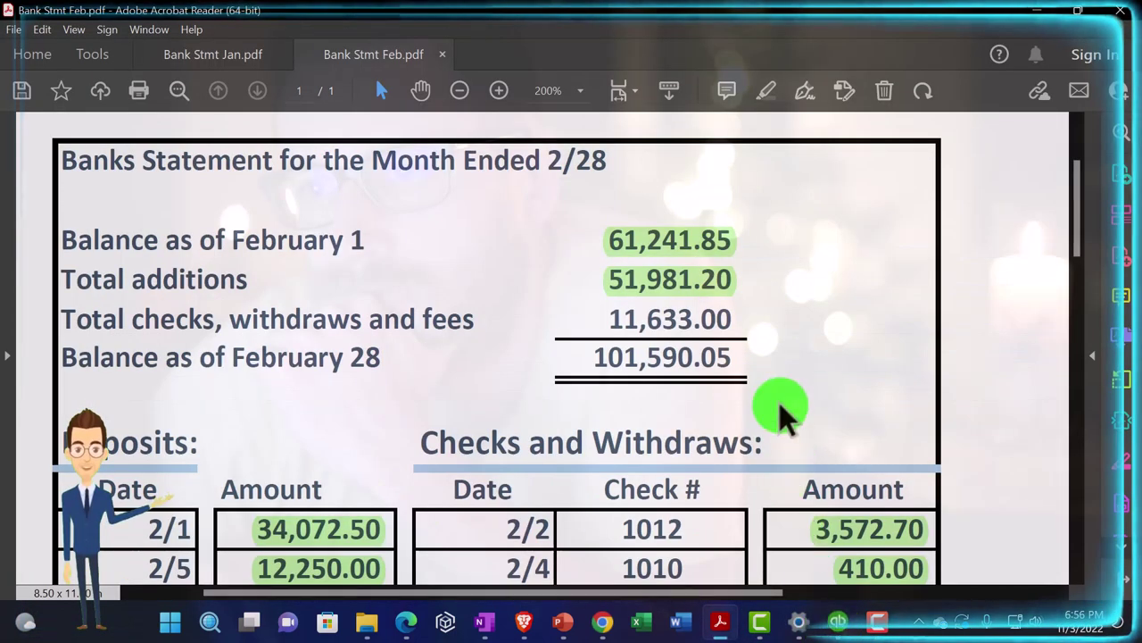
{"action": "left_click", "coordinate": [840, 623]}
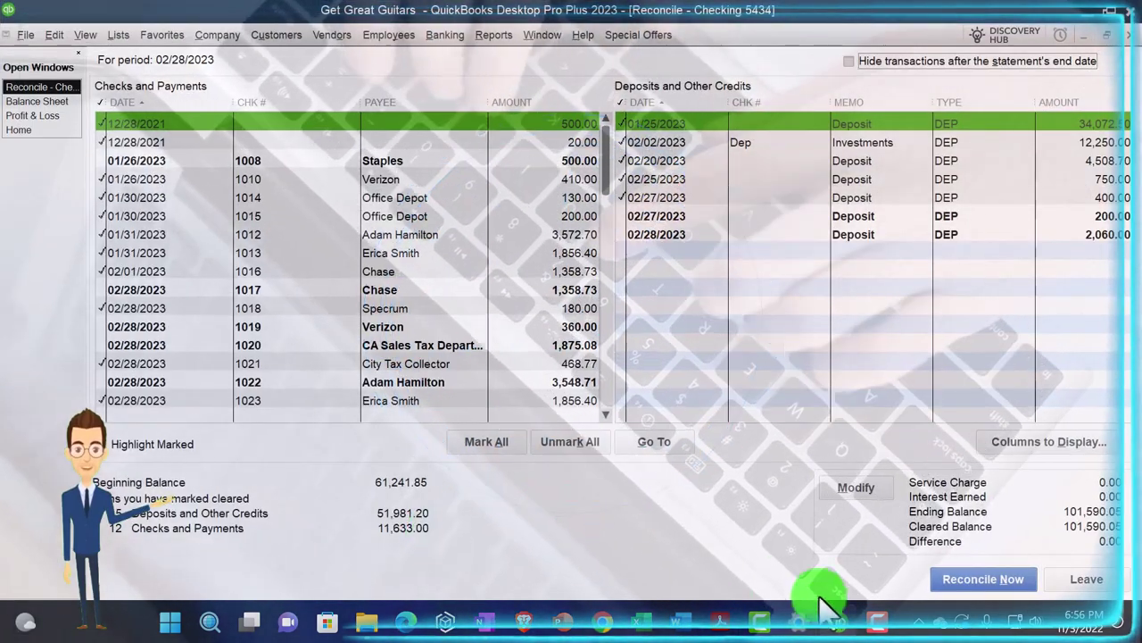
- In Bank Stmt Feb.pdf in Acrobat Reader, highlight the total checks, withdraws and fees of 11,633.00 and the February 28 balance of 101,590.05
{"action": "left_click", "coordinate": [837, 622]}
{"action": "left_click_drag", "start_coordinate": [608, 320], "coordinate": [734, 319]}
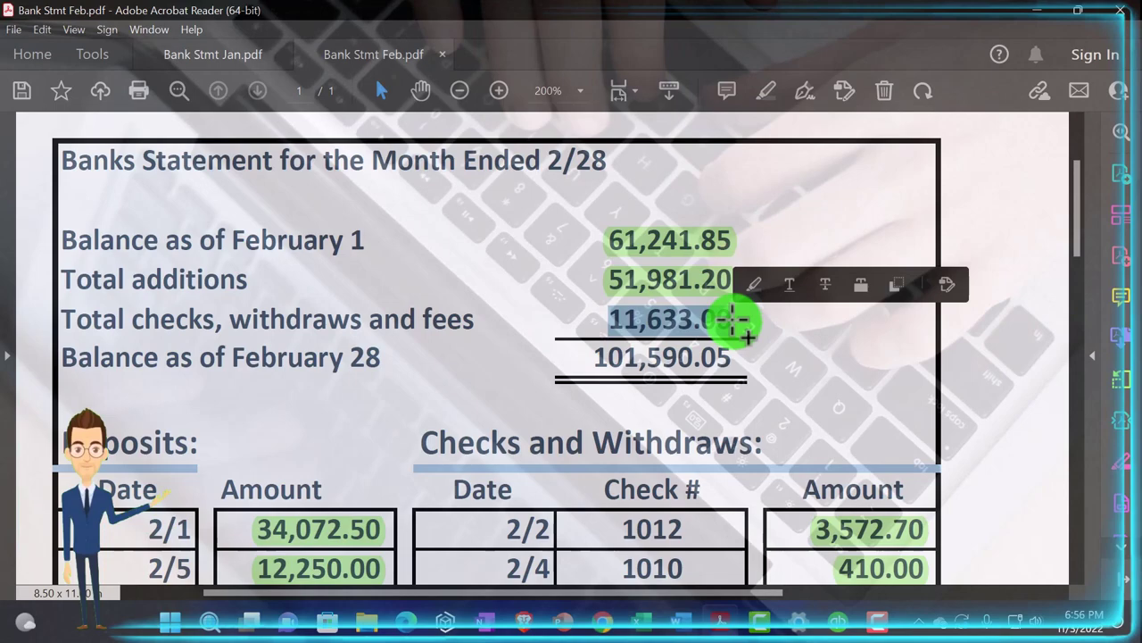
{"action": "left_click", "coordinate": [620, 331]}
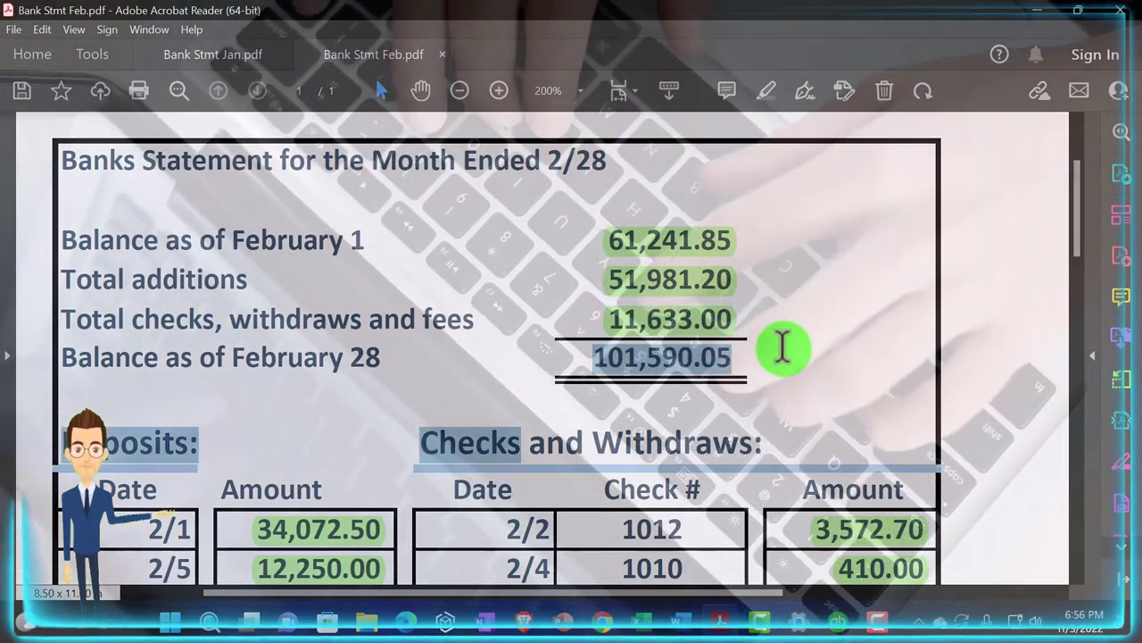
{"action": "left_click", "coordinate": [587, 357]}
{"action": "left_click_drag", "start_coordinate": [595, 350], "coordinate": [731, 352]}
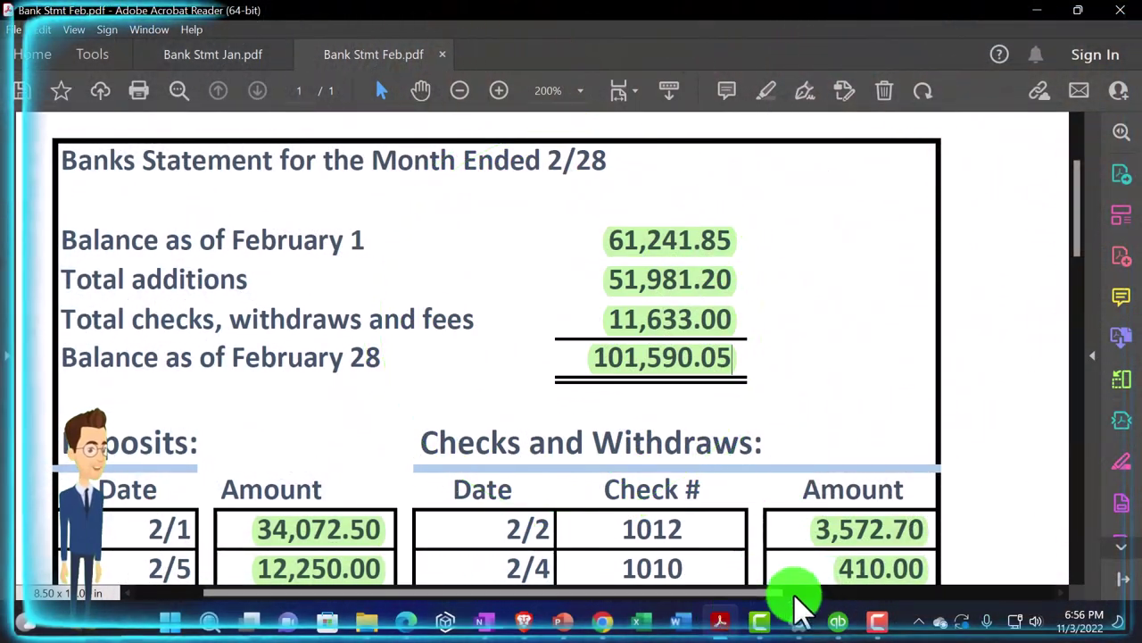
- Switch back to QuickBooks, check the February 28 checking balance on the Balance Sheet and return to the reconciliation
{"action": "left_click", "coordinate": [839, 622]}
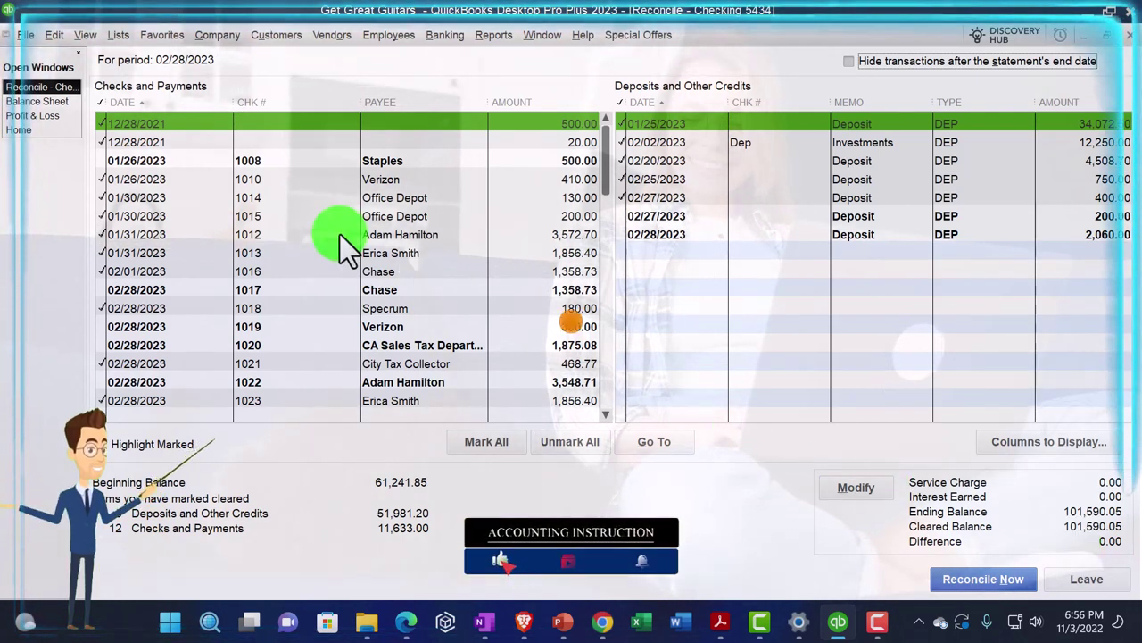
{"action": "left_click", "coordinate": [45, 102]}
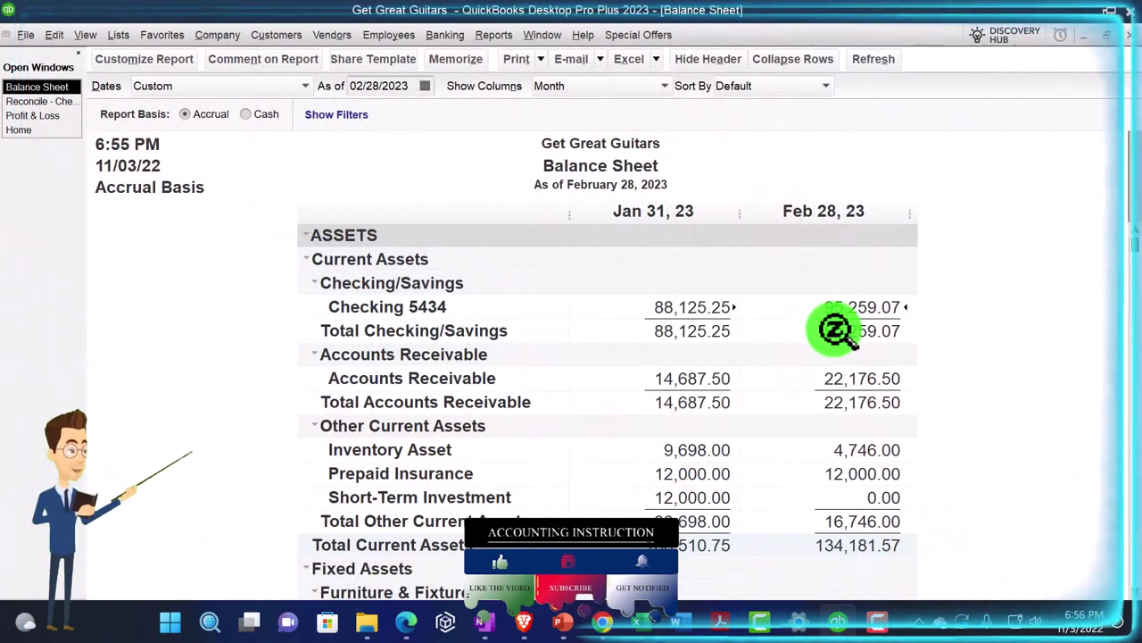
{"action": "left_click", "coordinate": [59, 103]}
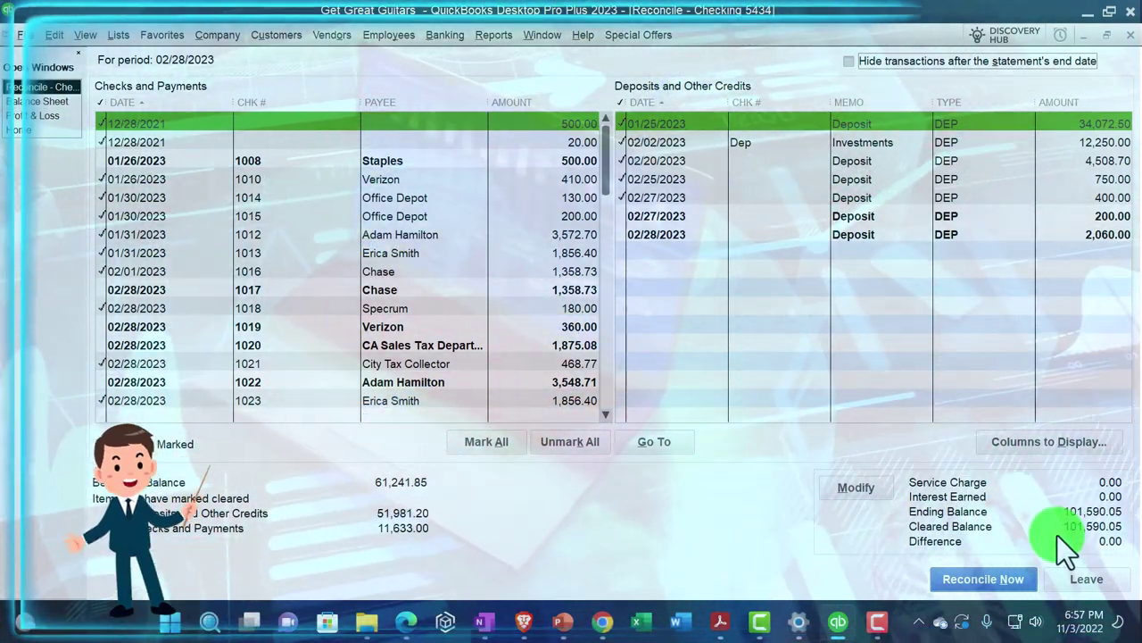
- Try to reconcile with the 02/28/2023 deposit of 2,060.00 also marked as cleared, and unmark that deposit again
{"action": "left_click", "coordinate": [658, 235]}
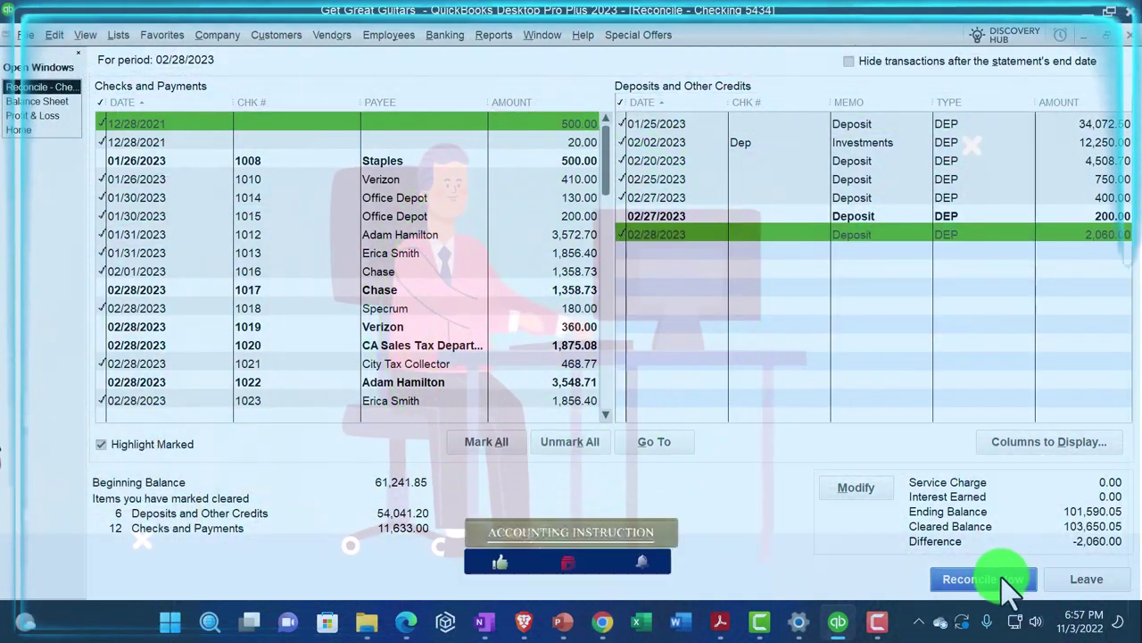
{"action": "left_click", "coordinate": [1000, 575]}
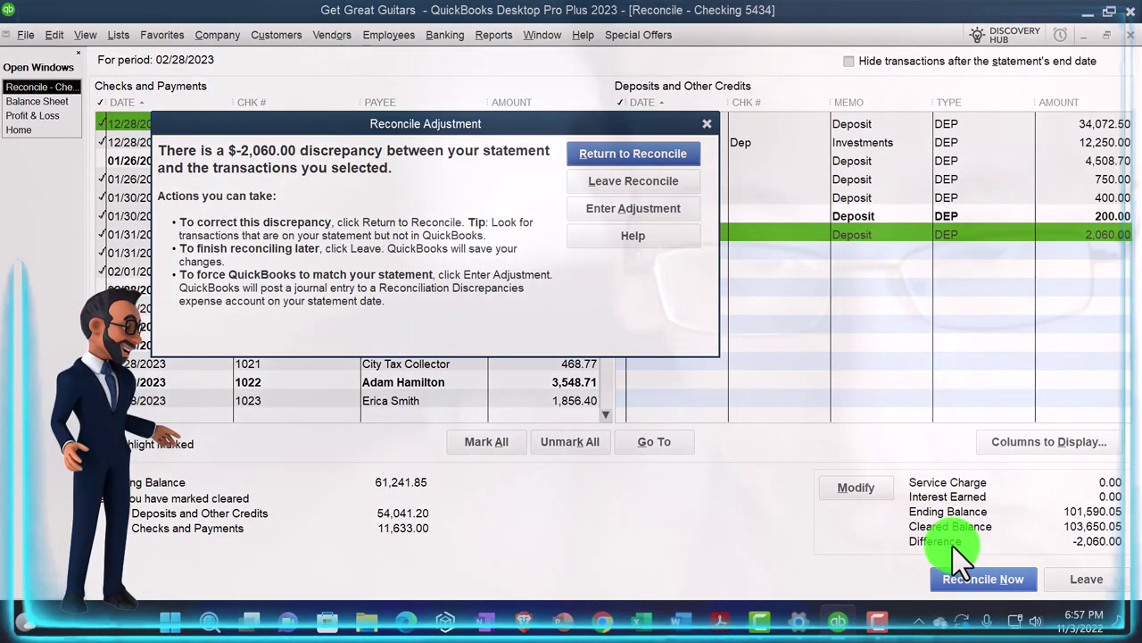
{"action": "left_click", "coordinate": [705, 124]}
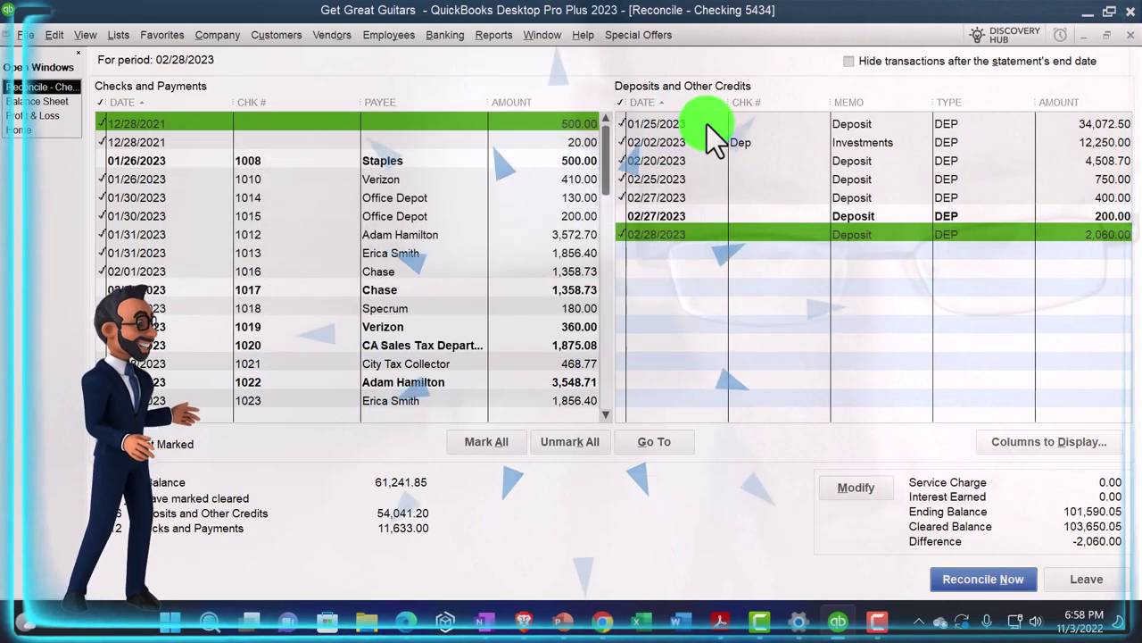
{"action": "left_click", "coordinate": [659, 232]}
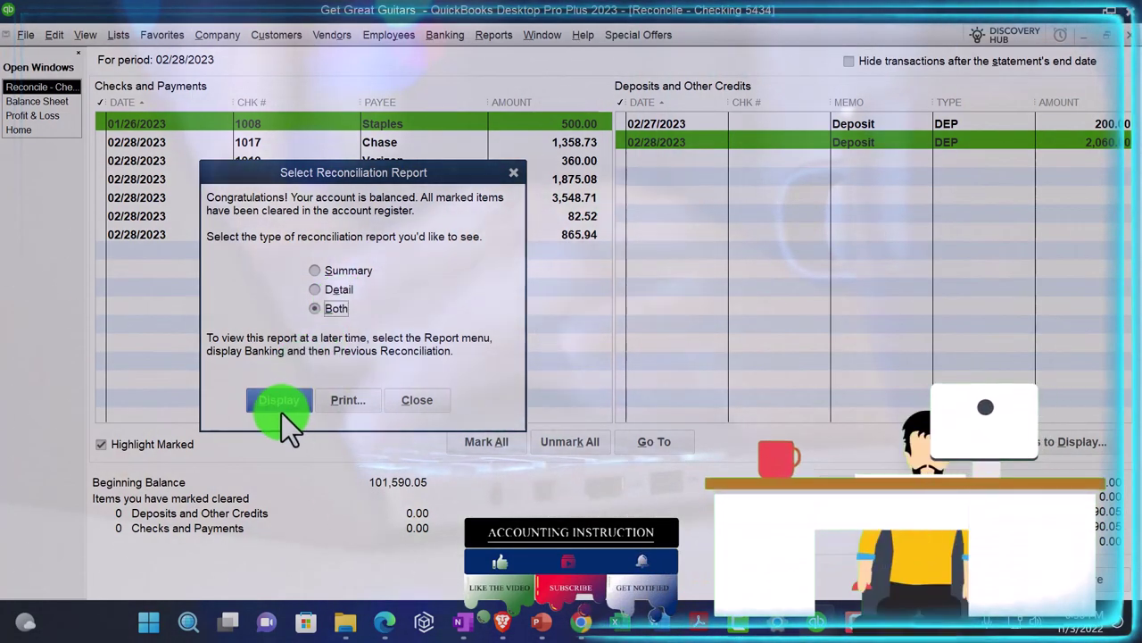
- Display both the summary and detail reconciliation reports for Checking 5434 and dismiss the report notice
{"action": "left_click", "coordinate": [282, 403]}
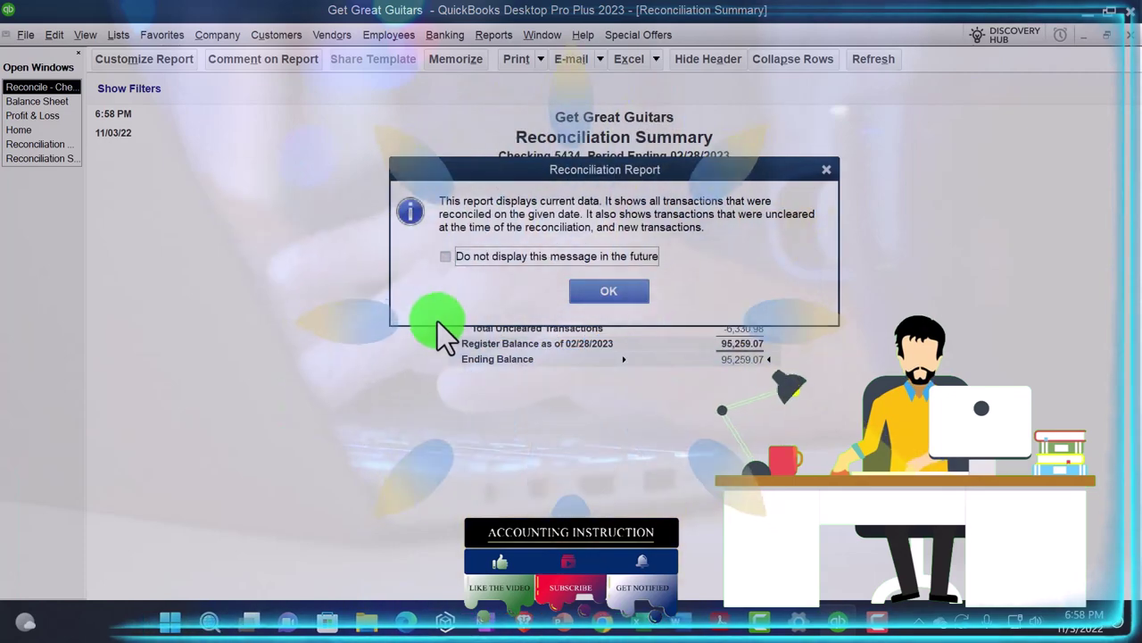
{"action": "left_click", "coordinate": [609, 292]}
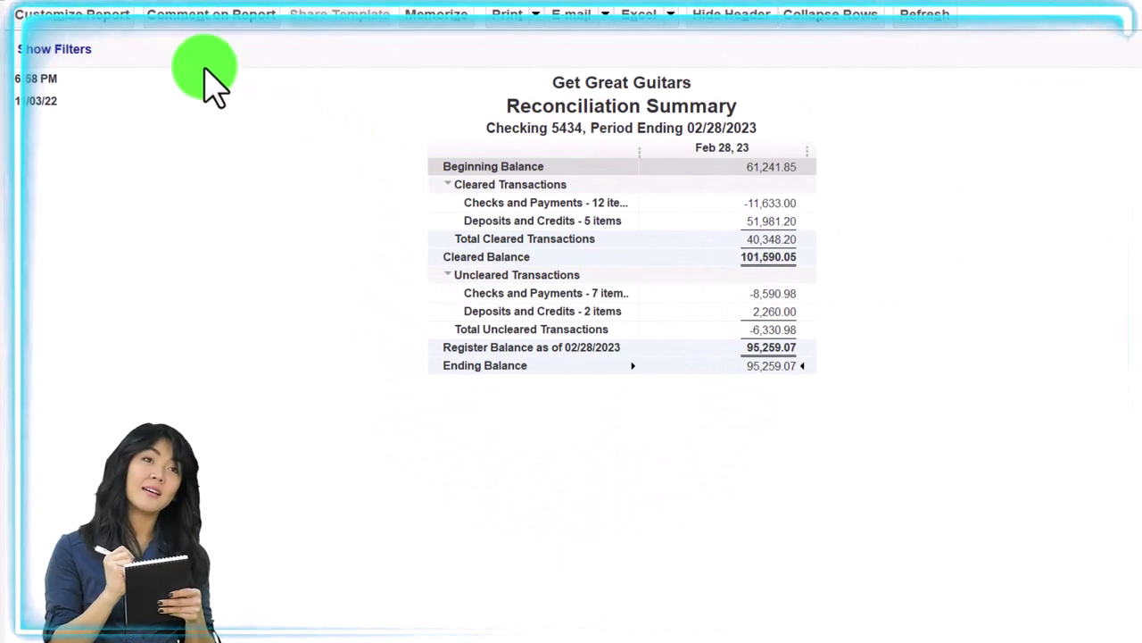
- Enlarge all the fonts of the Reconciliation Summary report and widen its row label column
{"action": "left_click", "coordinate": [116, 16]}
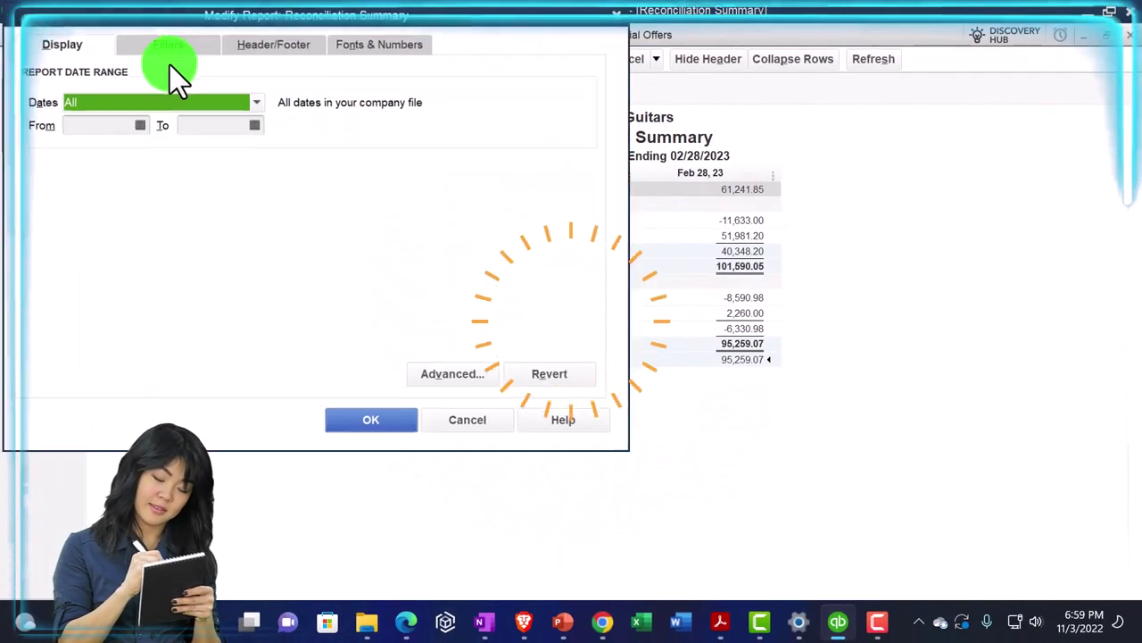
{"action": "left_click", "coordinate": [350, 49]}
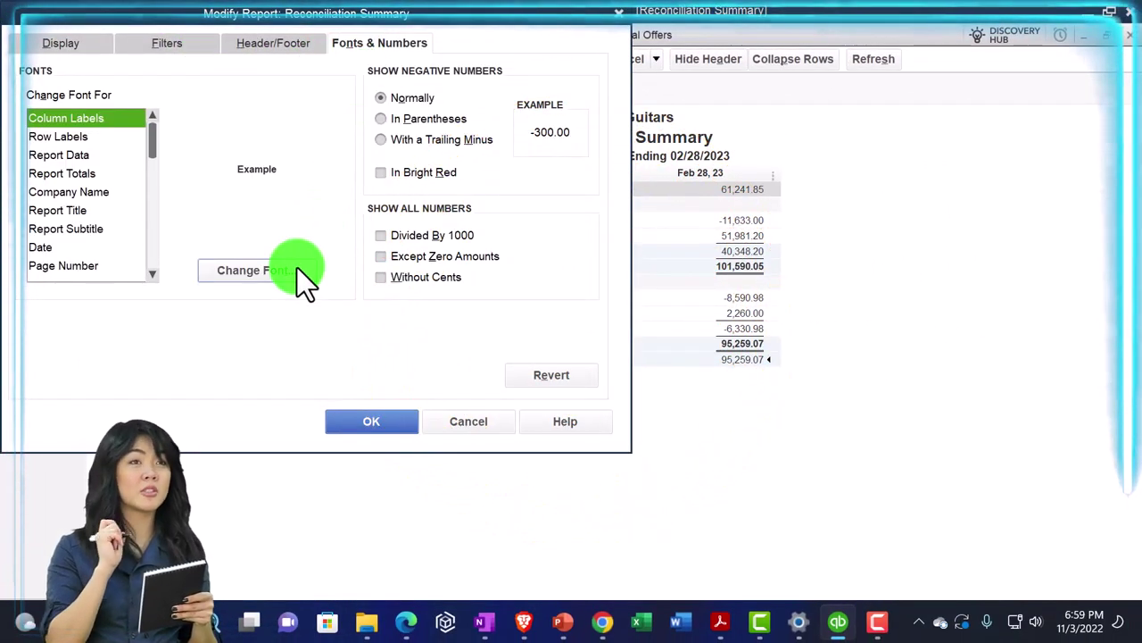
{"action": "left_click", "coordinate": [297, 267]}
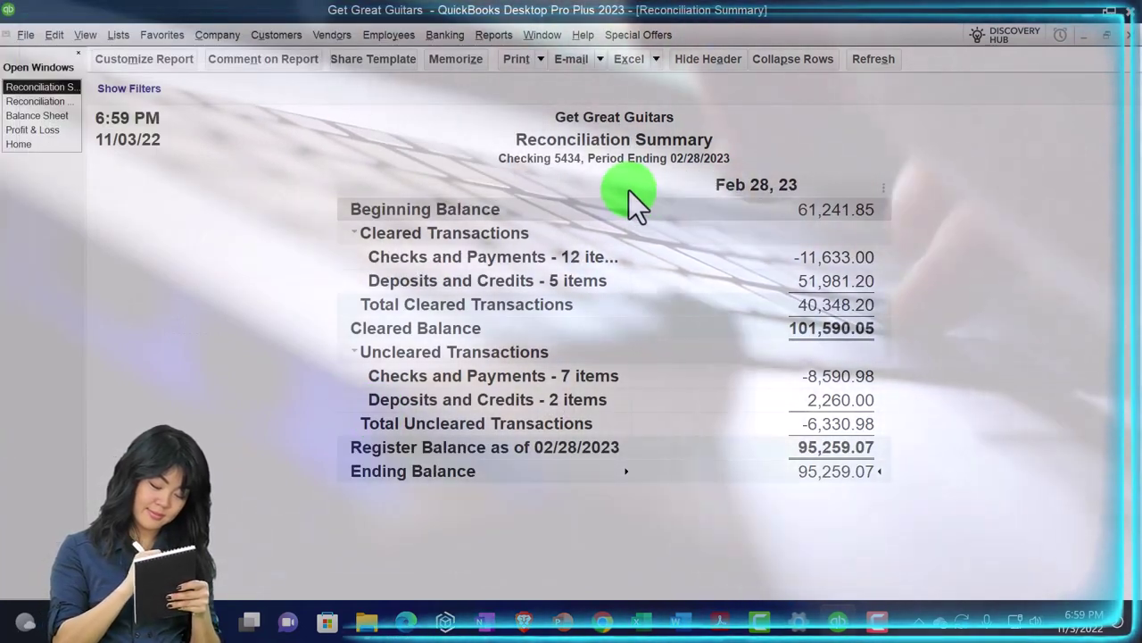
{"action": "left_click_drag", "start_coordinate": [629, 190], "coordinate": [667, 187]}
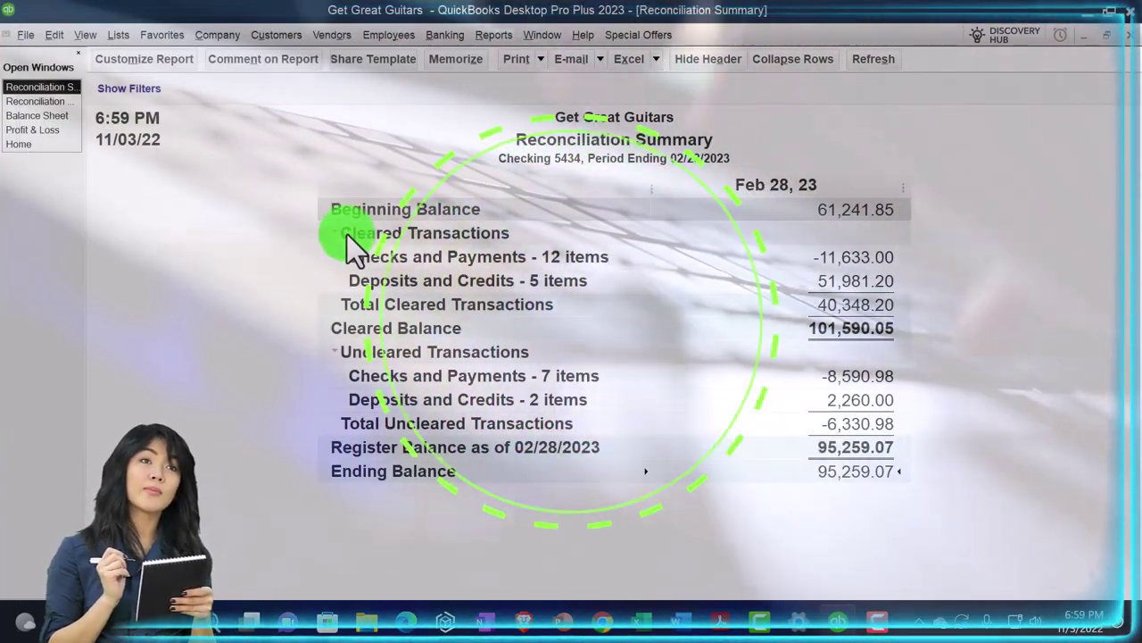
- Collapse the cleared and uncleared transaction groups in the Reconciliation Summary and re-expand the cleared group
{"action": "left_click", "coordinate": [342, 234]}
{"action": "left_click", "coordinate": [365, 277]}
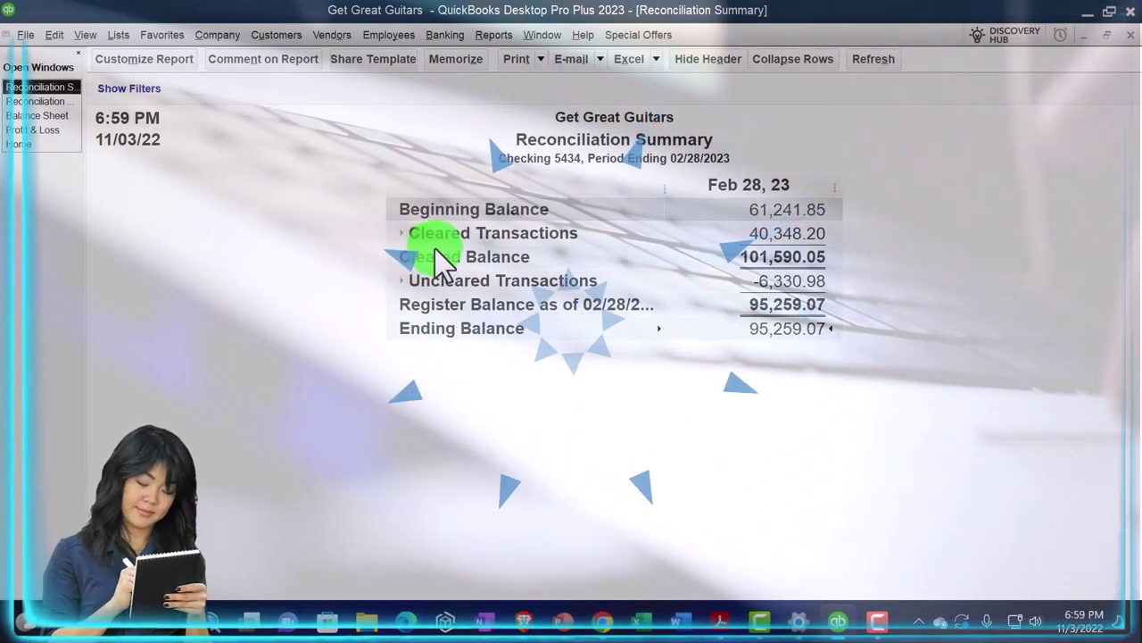
{"action": "left_click", "coordinate": [403, 232]}
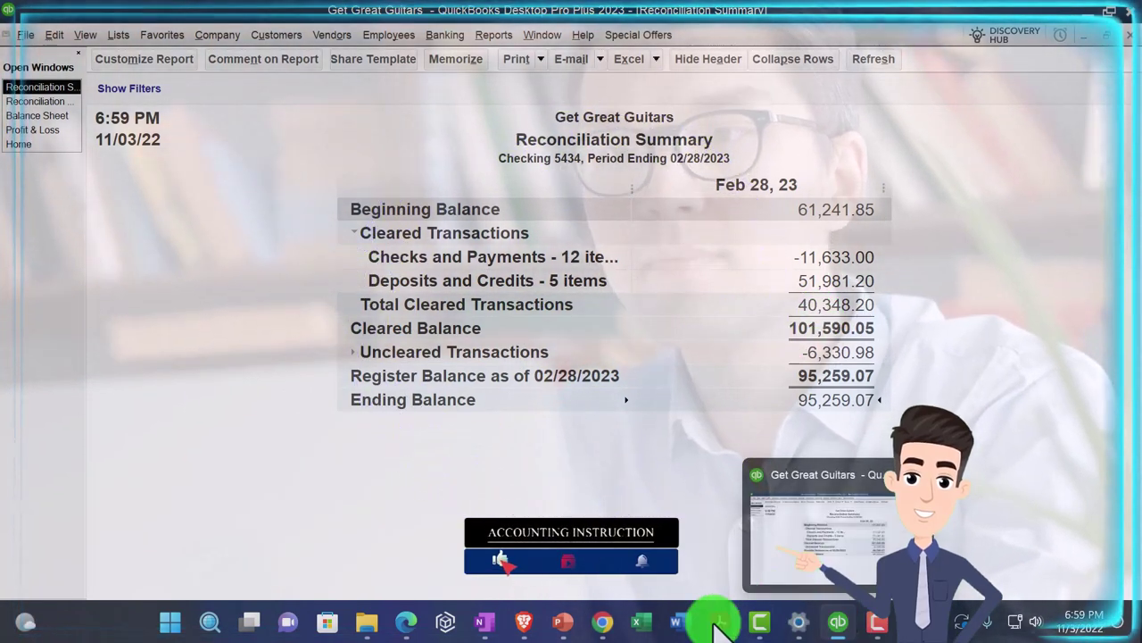
- Compare the Reconciliation Summary's cleared items and cleared balance with the February bank statement in Acrobat Reader, and return to the report
{"action": "mouse_move", "coordinate": [715, 623]}
{"action": "left_click", "coordinate": [772, 550]}
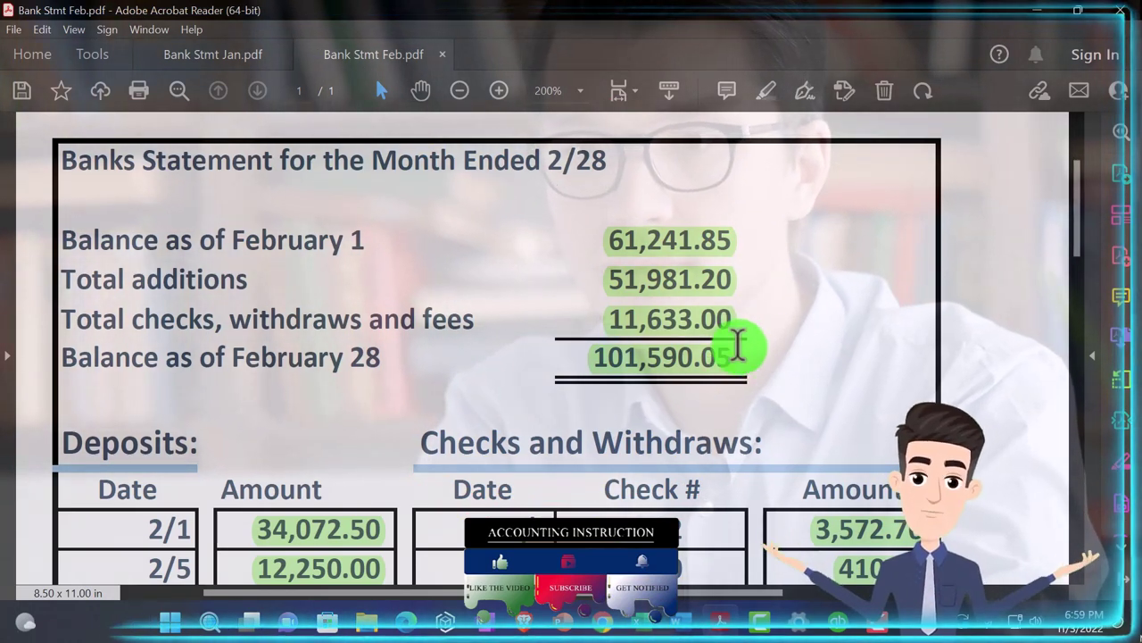
{"action": "left_click", "coordinate": [1037, 13]}
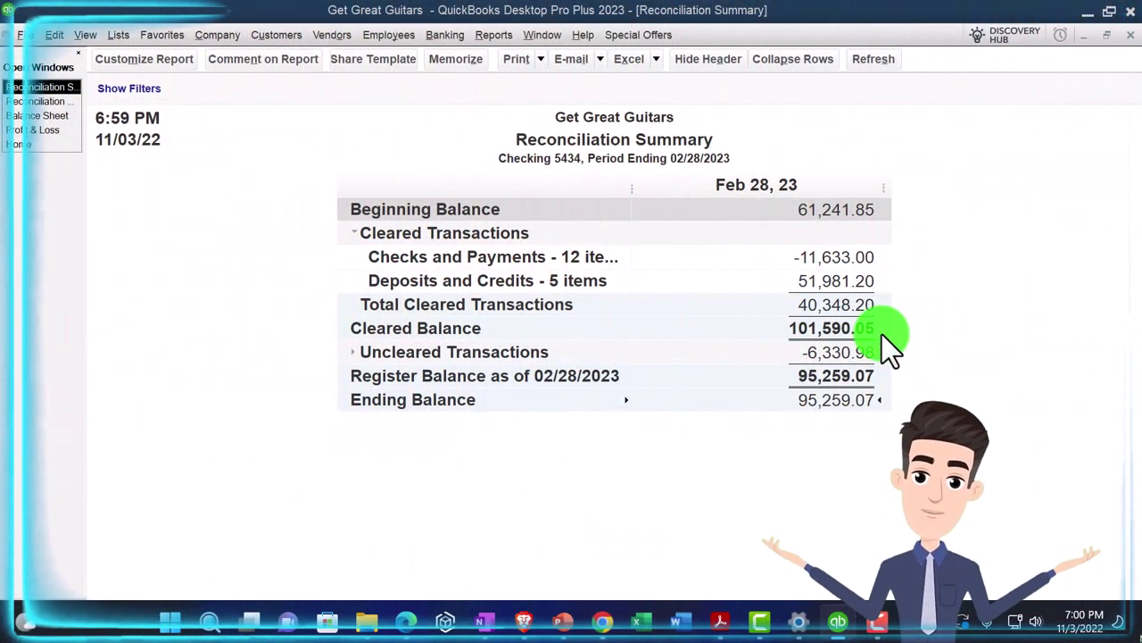
- Collapse the cleared transactions and expand the uncleared transactions in the Reconciliation Summary
{"action": "left_click", "coordinate": [360, 230]}
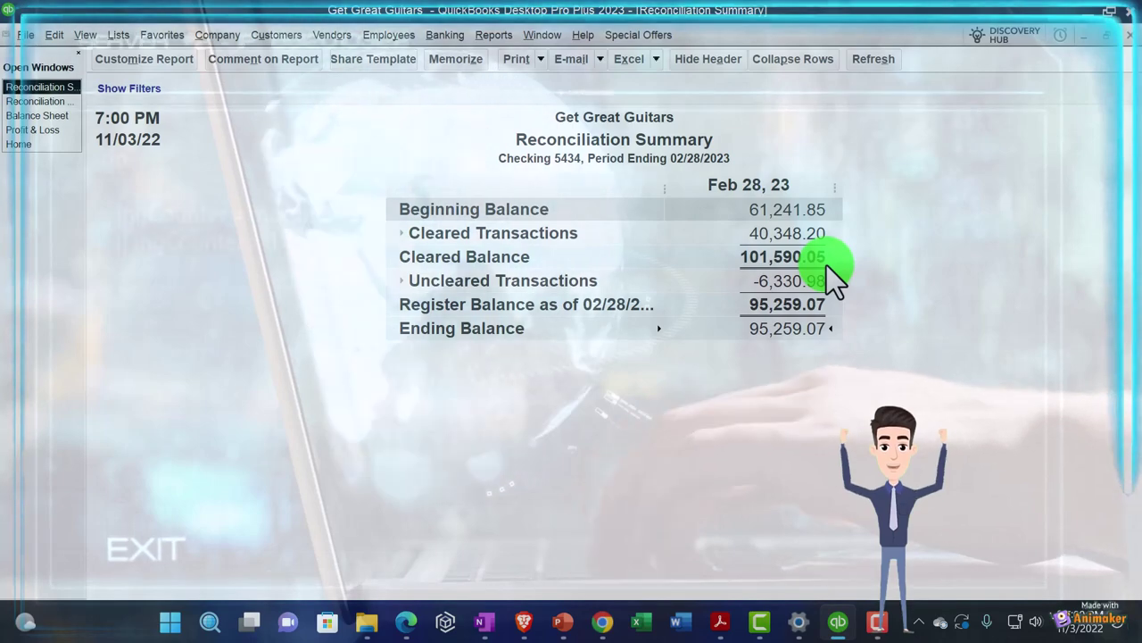
{"action": "left_click", "coordinate": [402, 280]}
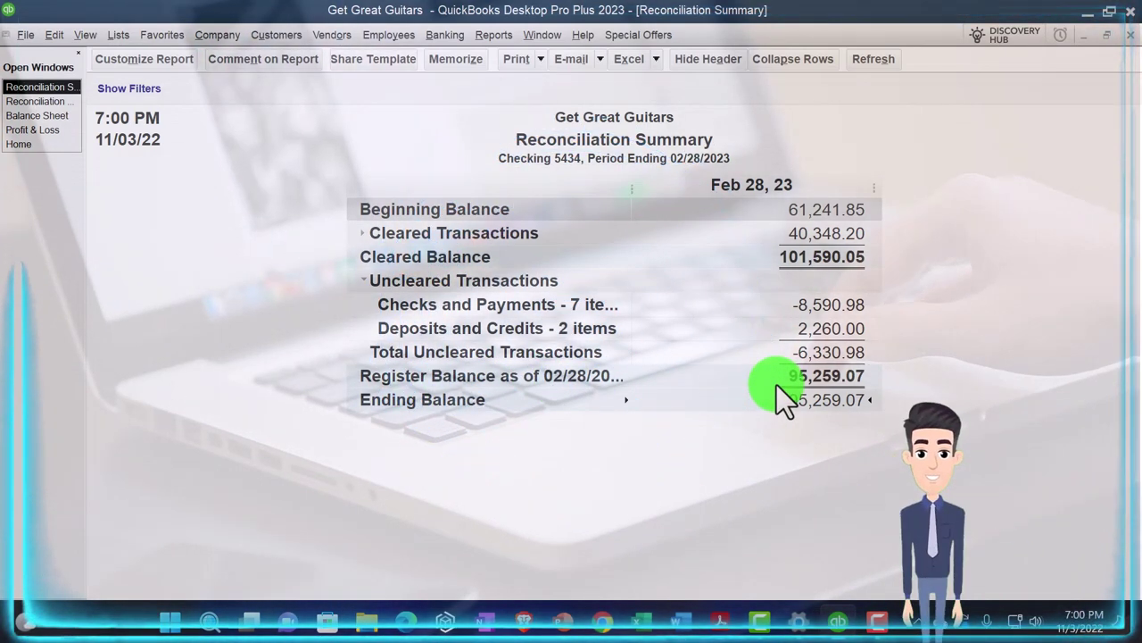
- Compare the Balance Sheet's checking balance with the Reconciliation Summary's register balance and open the Reconciliation Detail report
{"action": "left_click", "coordinate": [40, 116]}
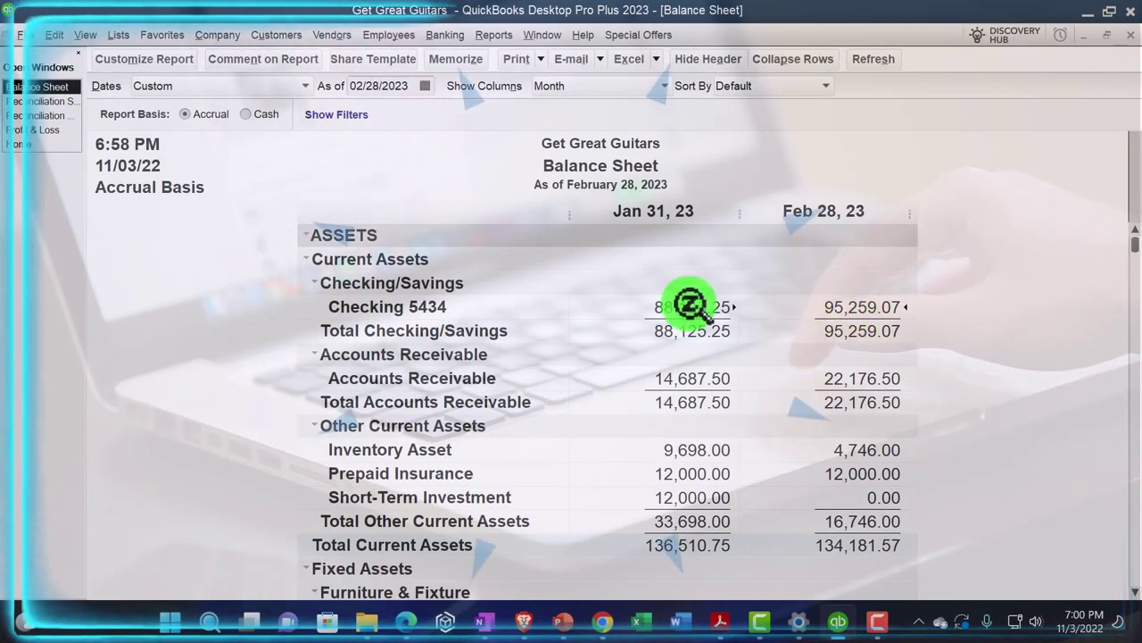
{"action": "left_click", "coordinate": [51, 102]}
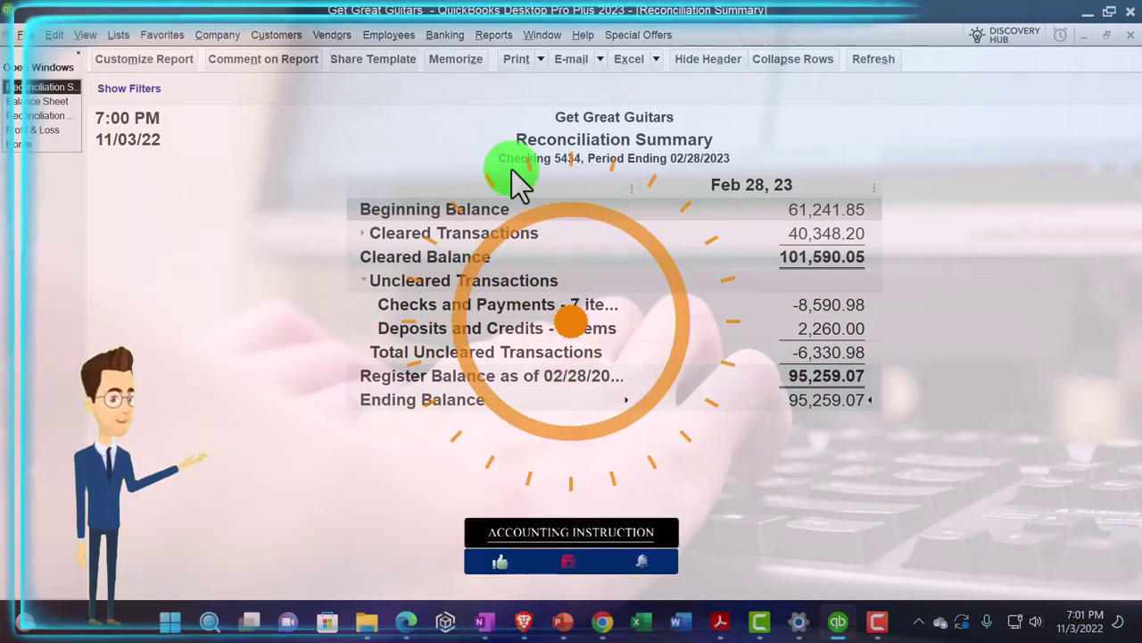
{"action": "left_click", "coordinate": [63, 115]}
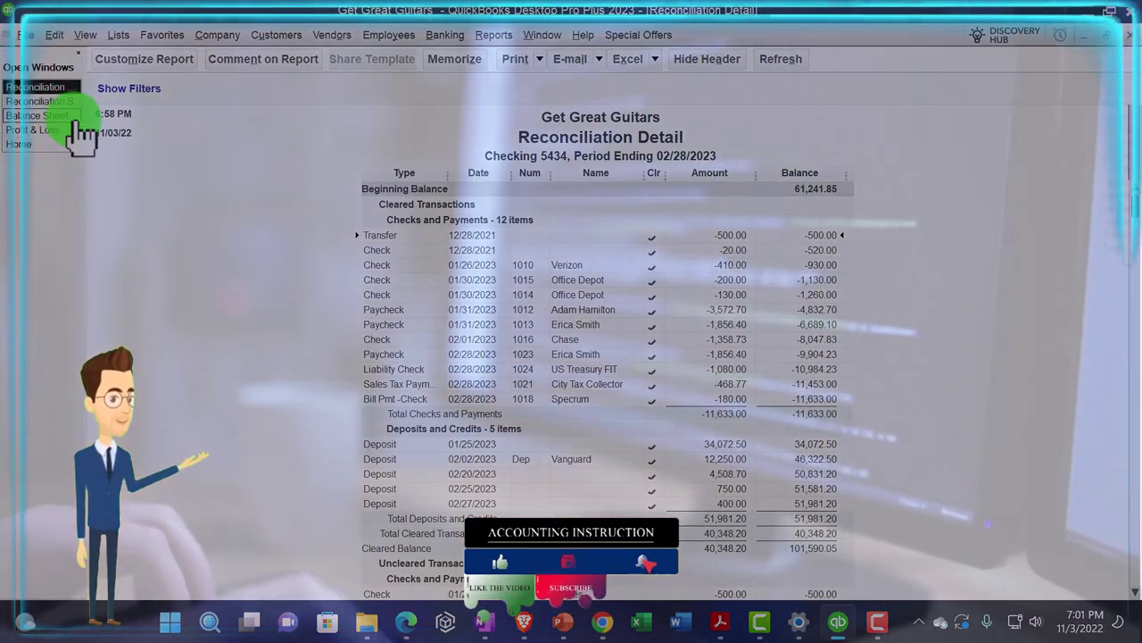
- Enlarge the column label font of the Reconciliation Detail report and apply the change to all related fonts
{"action": "left_click", "coordinate": [117, 53]}
{"action": "left_click", "coordinate": [338, 48]}
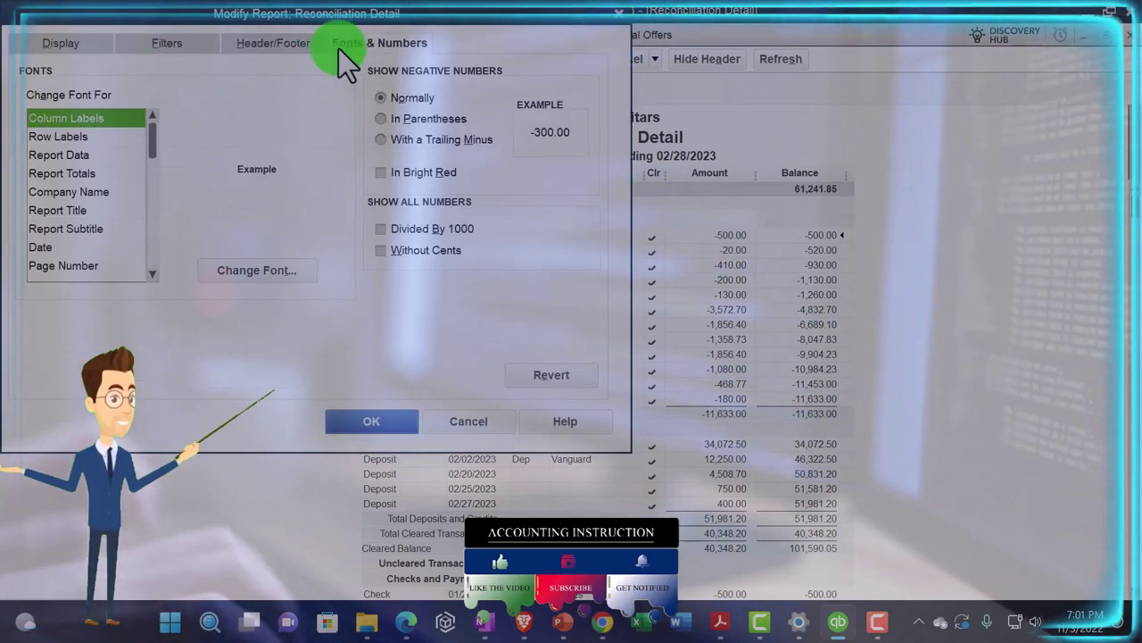
{"action": "left_click", "coordinate": [277, 275]}
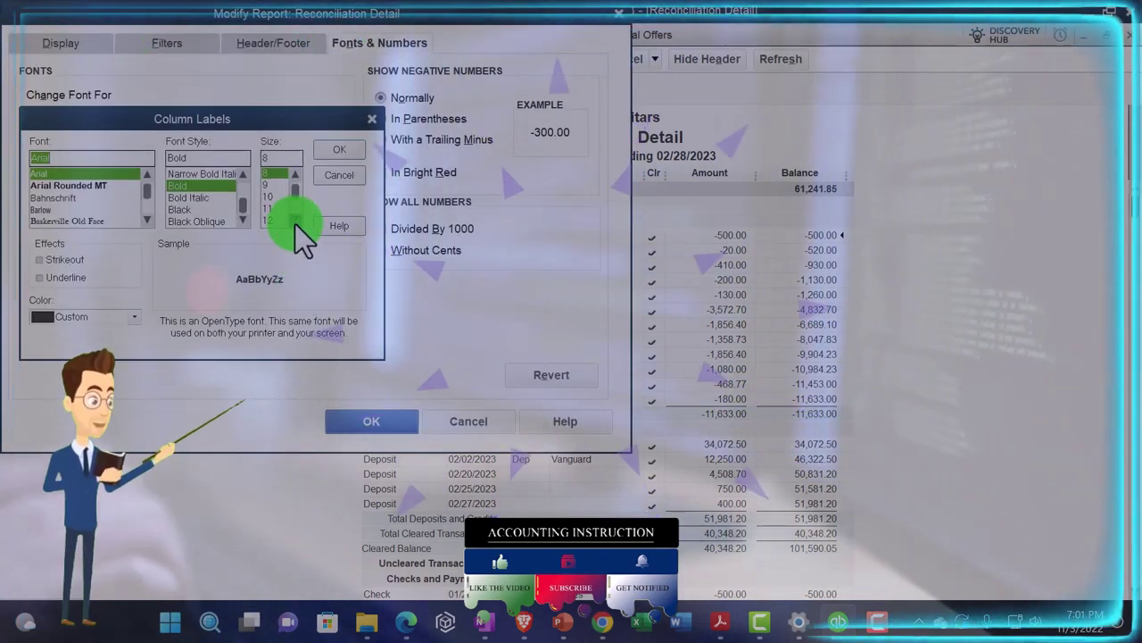
{"action": "left_click", "coordinate": [332, 148]}
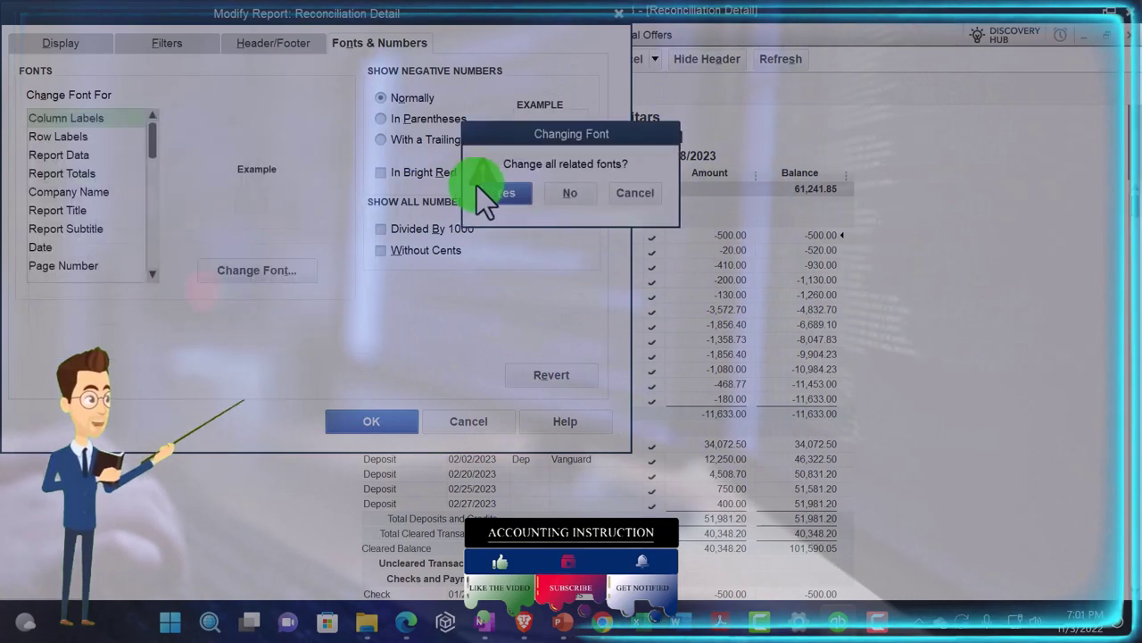
{"action": "left_click", "coordinate": [487, 190]}
{"action": "left_click", "coordinate": [391, 422]}
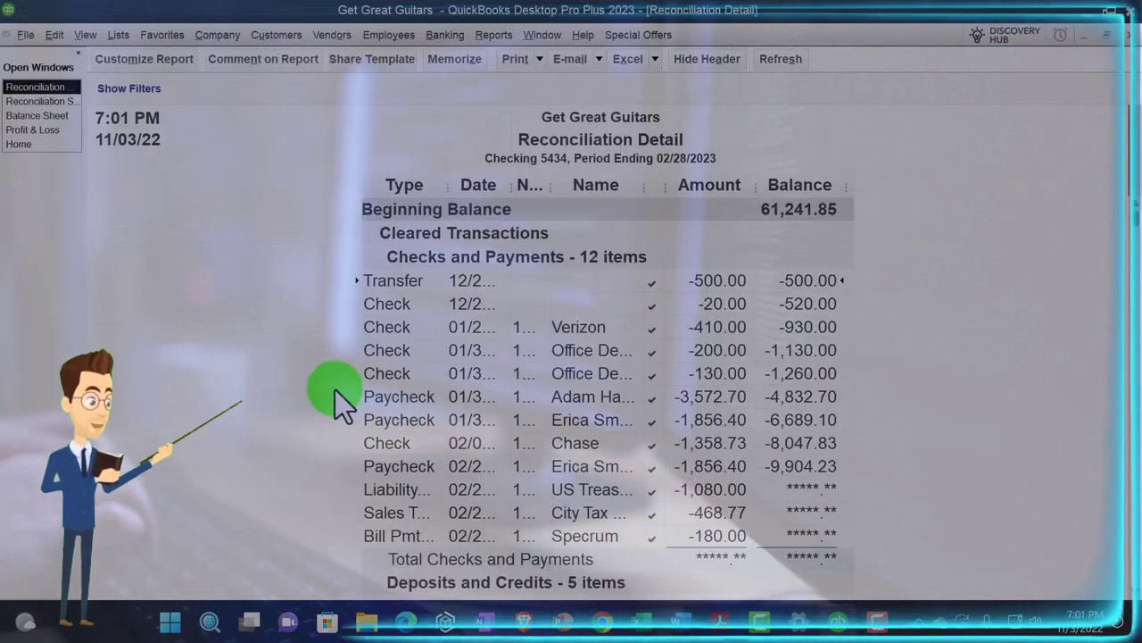
- Widen the Name, Num, Date and Balance columns of the Reconciliation Detail report so their contents fit
{"action": "left_click_drag", "start_coordinate": [637, 185], "coordinate": [710, 185]}
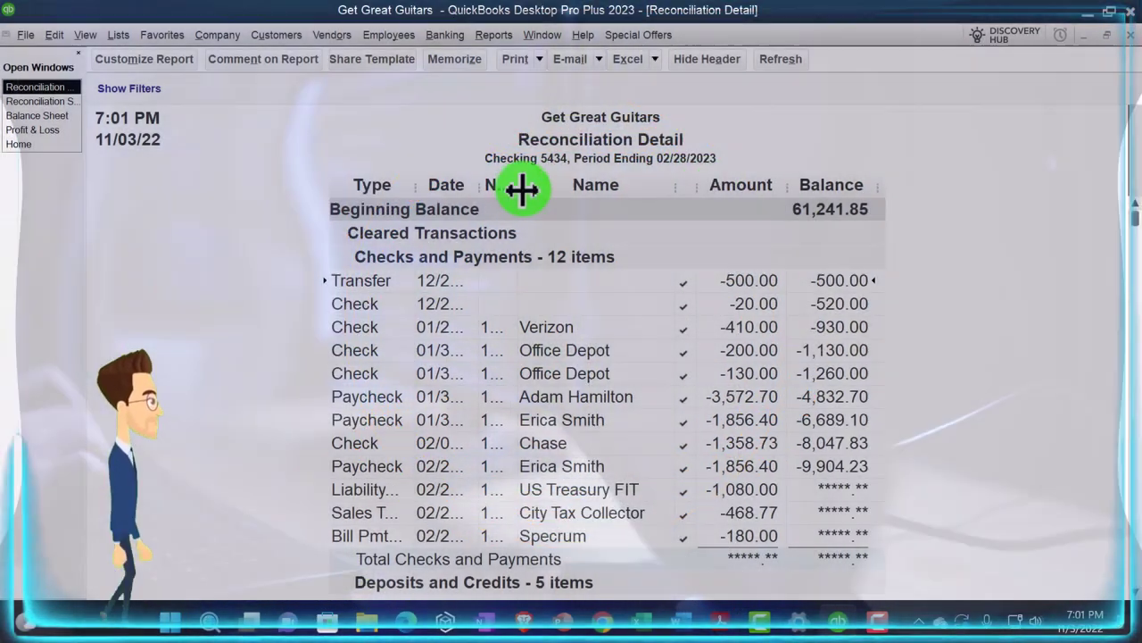
{"action": "left_click_drag", "start_coordinate": [521, 187], "coordinate": [588, 187]}
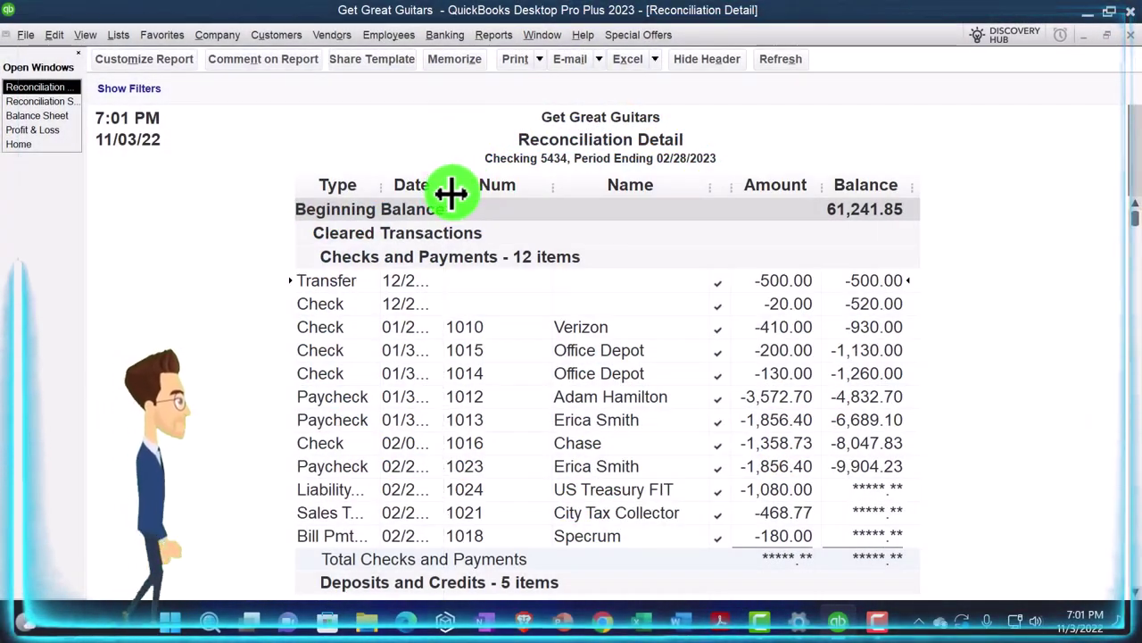
{"action": "left_click_drag", "start_coordinate": [451, 193], "coordinate": [503, 191]}
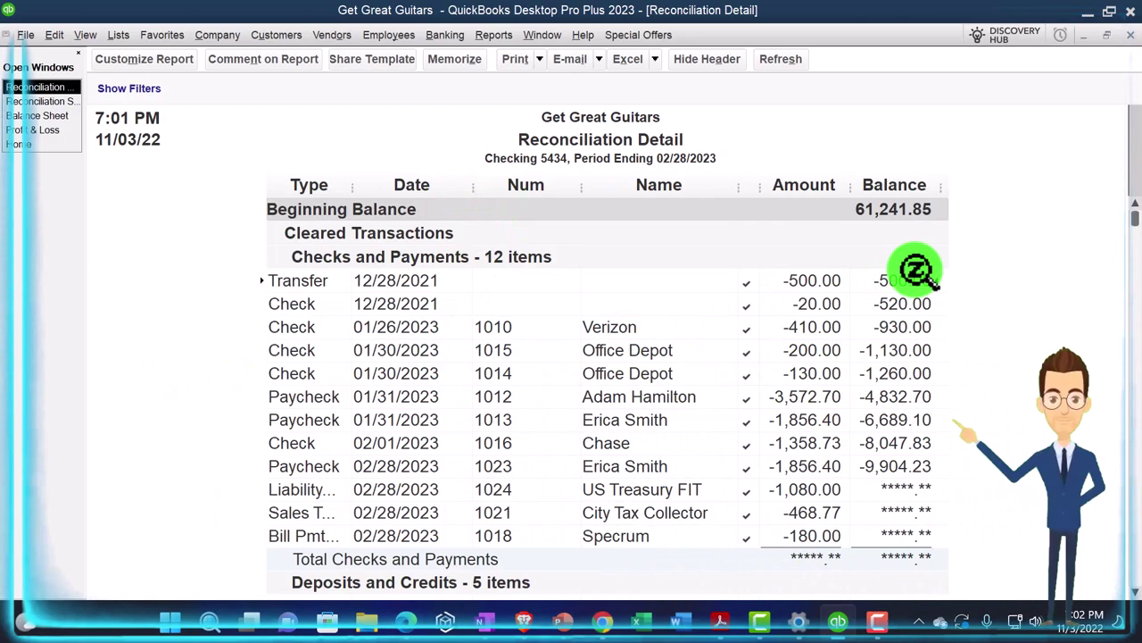
{"action": "left_click_drag", "start_coordinate": [979, 187], "coordinate": [980, 187]}
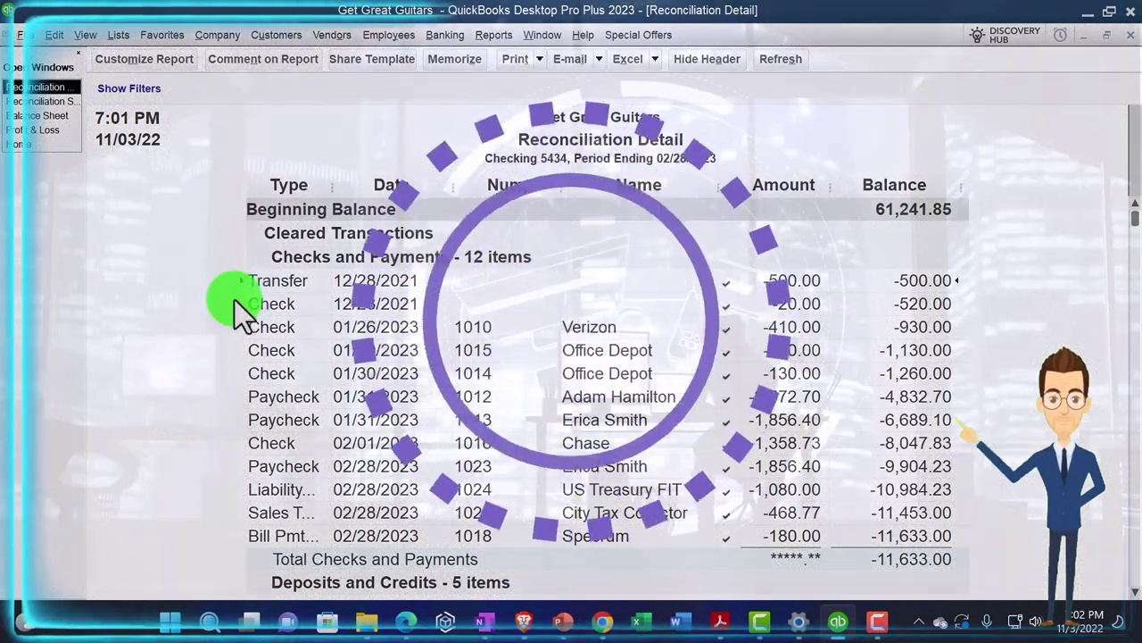
- Review the cleared transactions in the Reconciliation Detail and compare the cleared balance with the February bank statement in Acrobat Reader
{"action": "scroll", "coordinate": [235, 300], "scroll_direction": "down", "scroll_amount": 5}
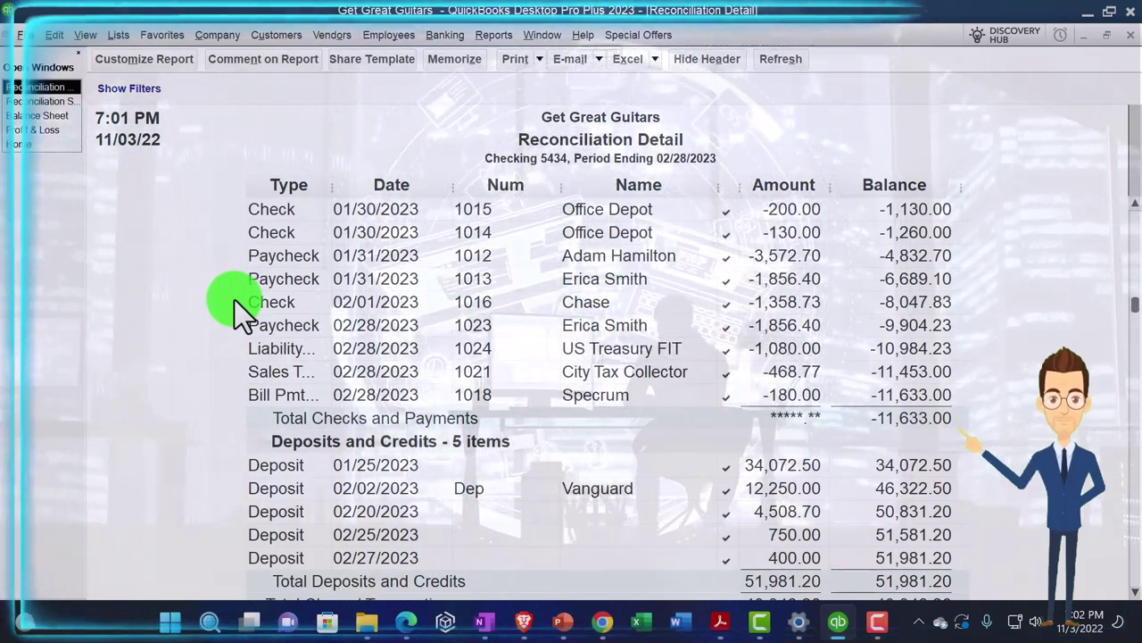
{"action": "scroll", "coordinate": [235, 300], "scroll_direction": "down", "scroll_amount": 5}
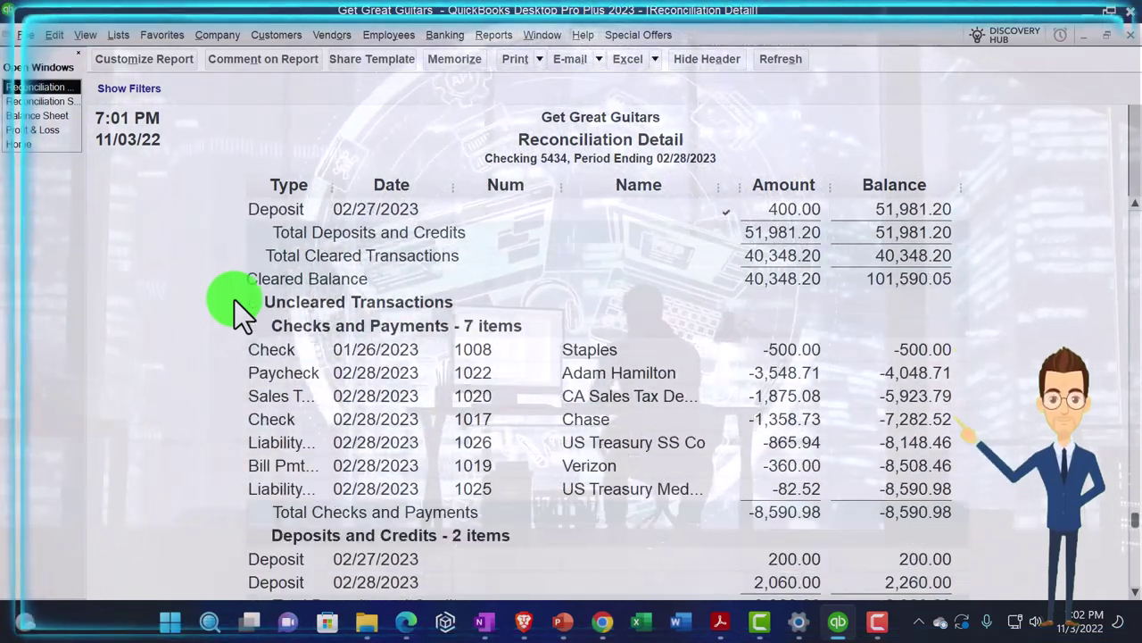
{"action": "scroll", "coordinate": [234, 300], "scroll_direction": "down", "scroll_amount": 1}
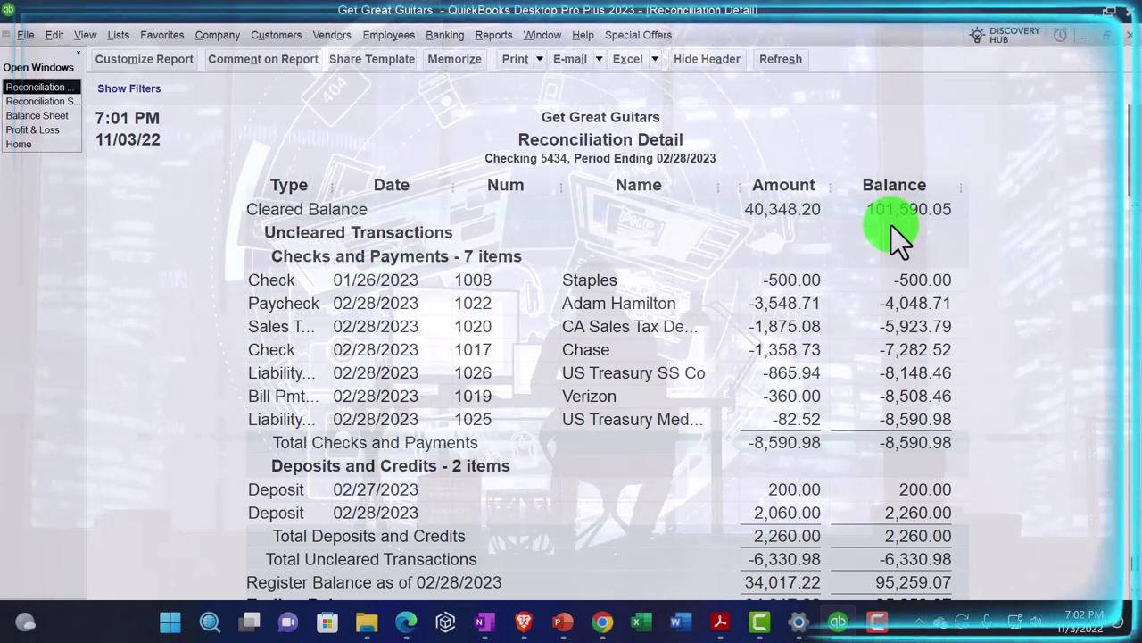
{"action": "mouse_move", "coordinate": [720, 622]}
{"action": "mouse_move", "coordinate": [780, 551]}
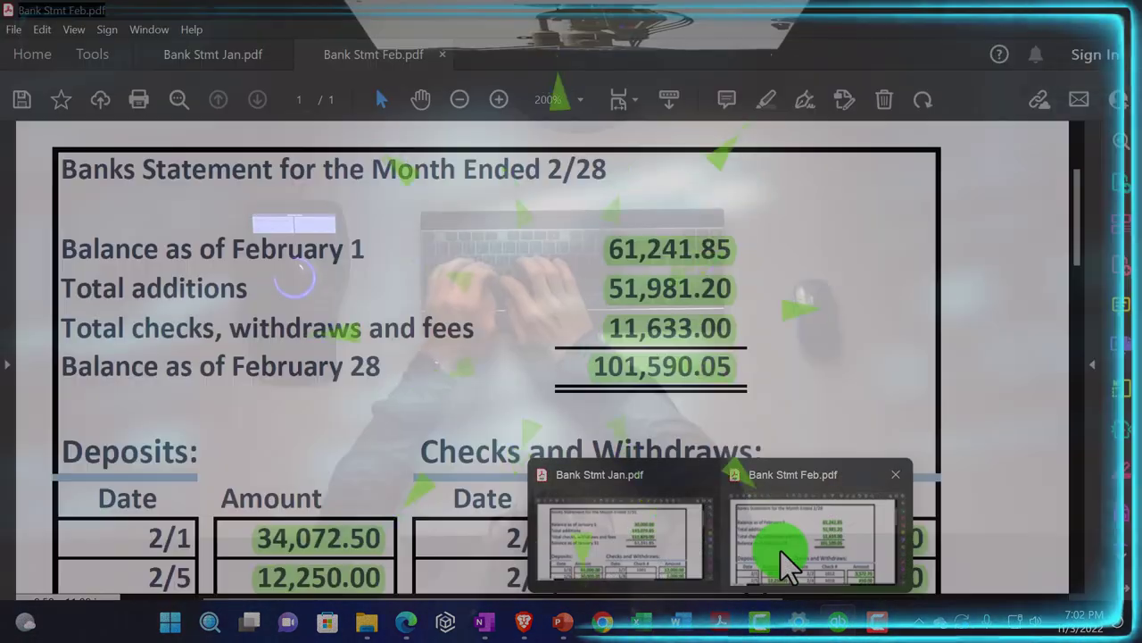
{"action": "mouse_move", "coordinate": [748, 611]}
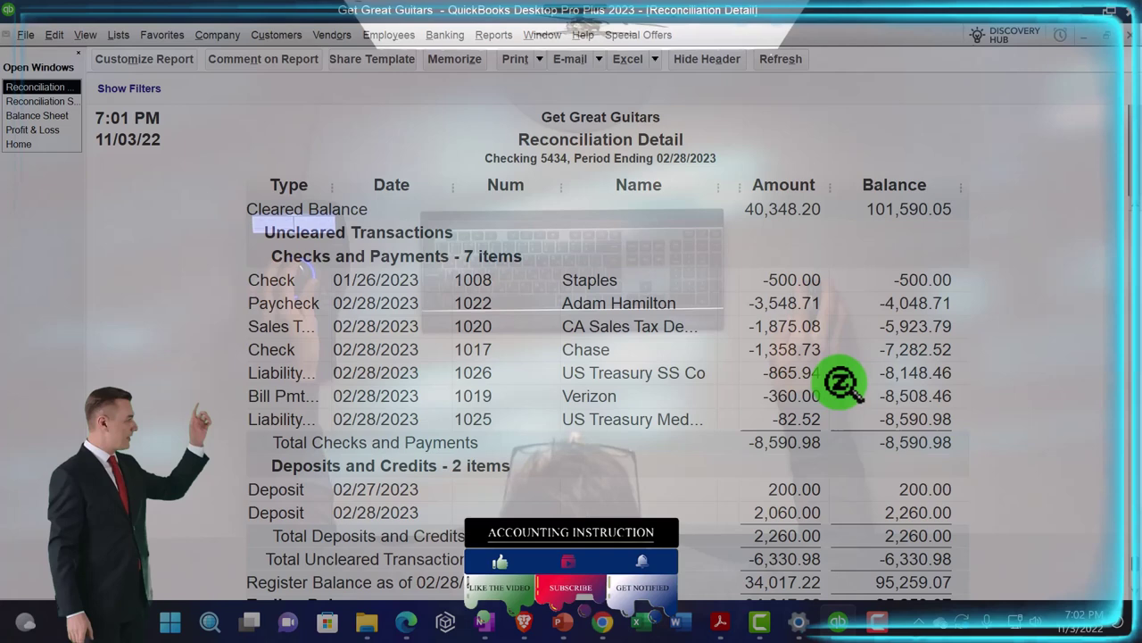
- Review the Reconciliation Detail's uncleared transactions between the cleared balance and the ending register balance
{"action": "scroll", "coordinate": [841, 383], "scroll_direction": "down", "scroll_amount": 1}
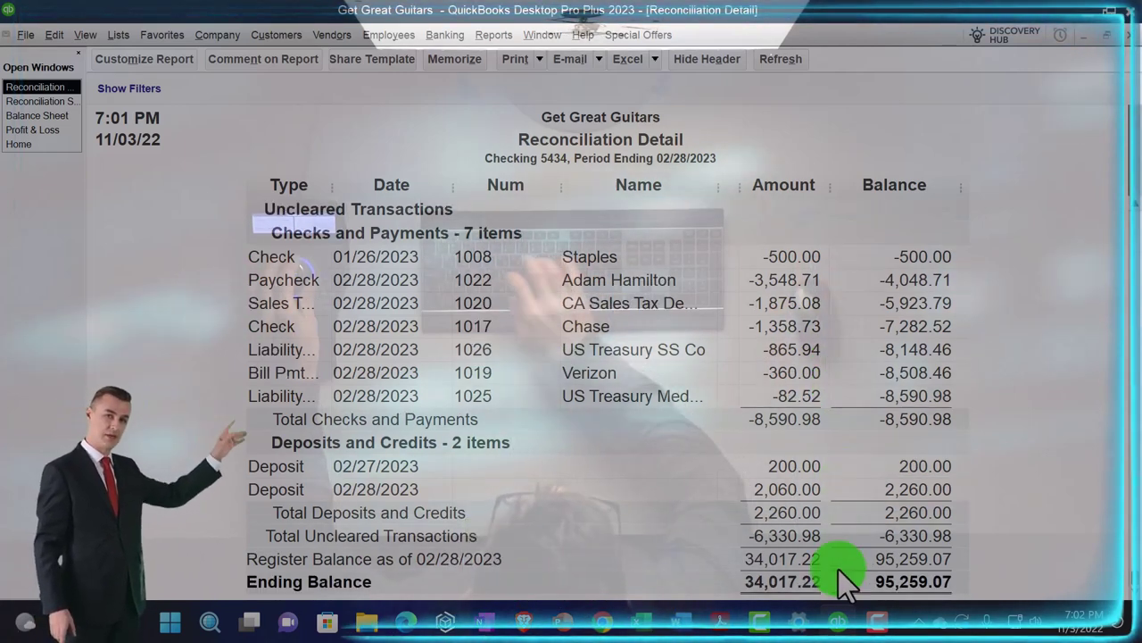
{"action": "scroll", "coordinate": [880, 597], "scroll_direction": "up", "scroll_amount": 3}
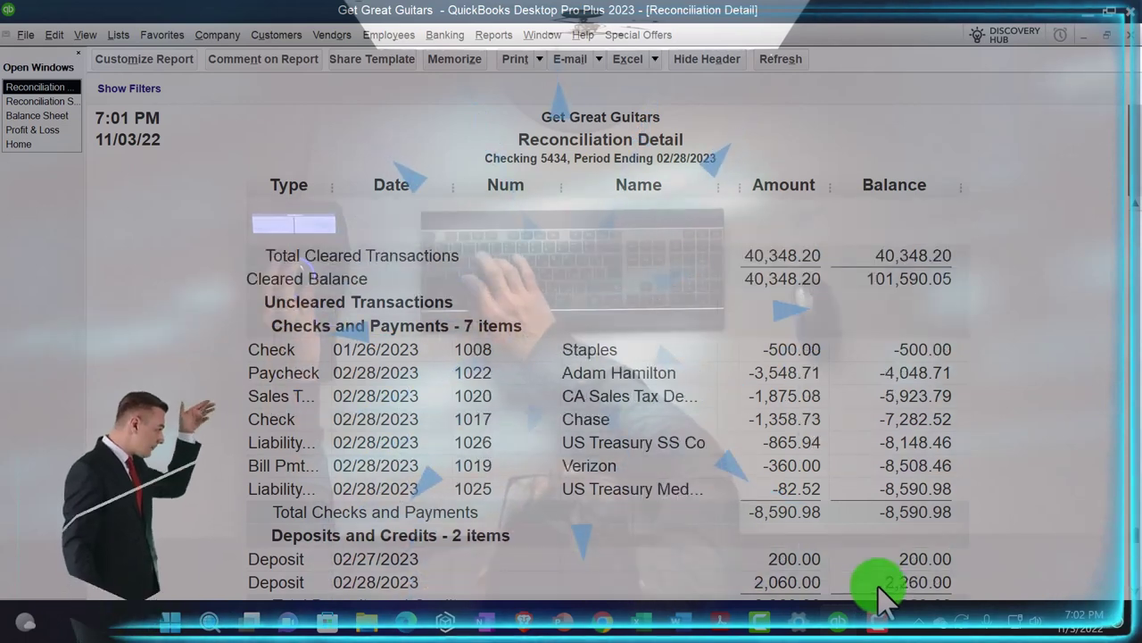
{"action": "scroll", "coordinate": [963, 413], "scroll_direction": "down", "scroll_amount": 3}
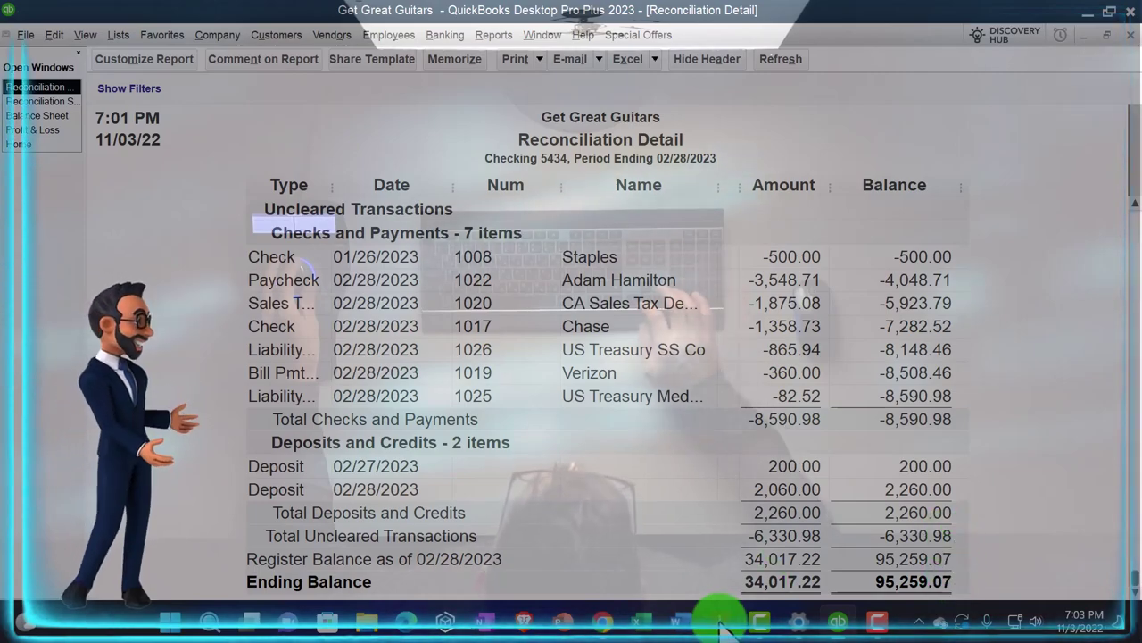
- Compare the January statement's ending balance with the February statement's opening balance in Acrobat Reader and examine February's listed transactions
{"action": "left_click", "coordinate": [669, 549]}
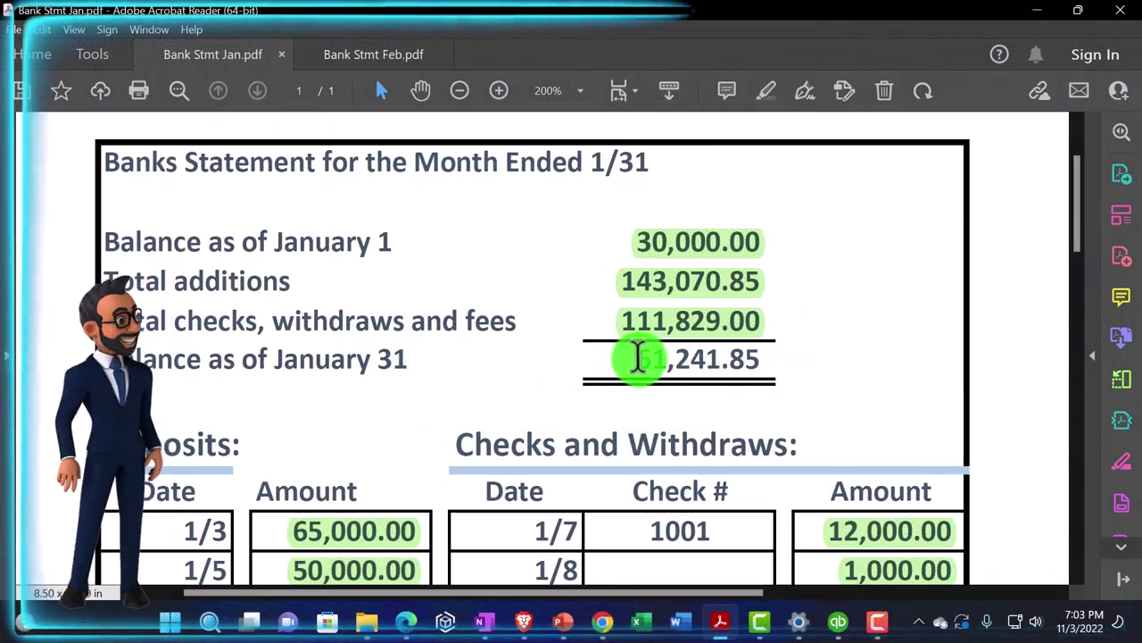
{"action": "left_click_drag", "start_coordinate": [777, 358], "coordinate": [776, 358]}
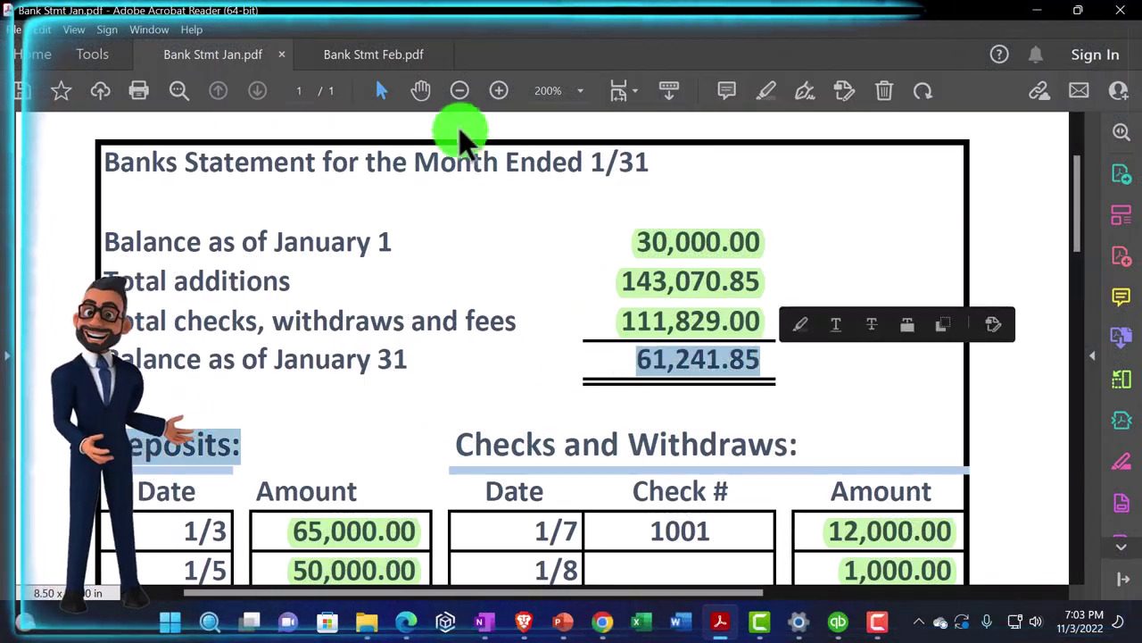
{"action": "left_click", "coordinate": [373, 55]}
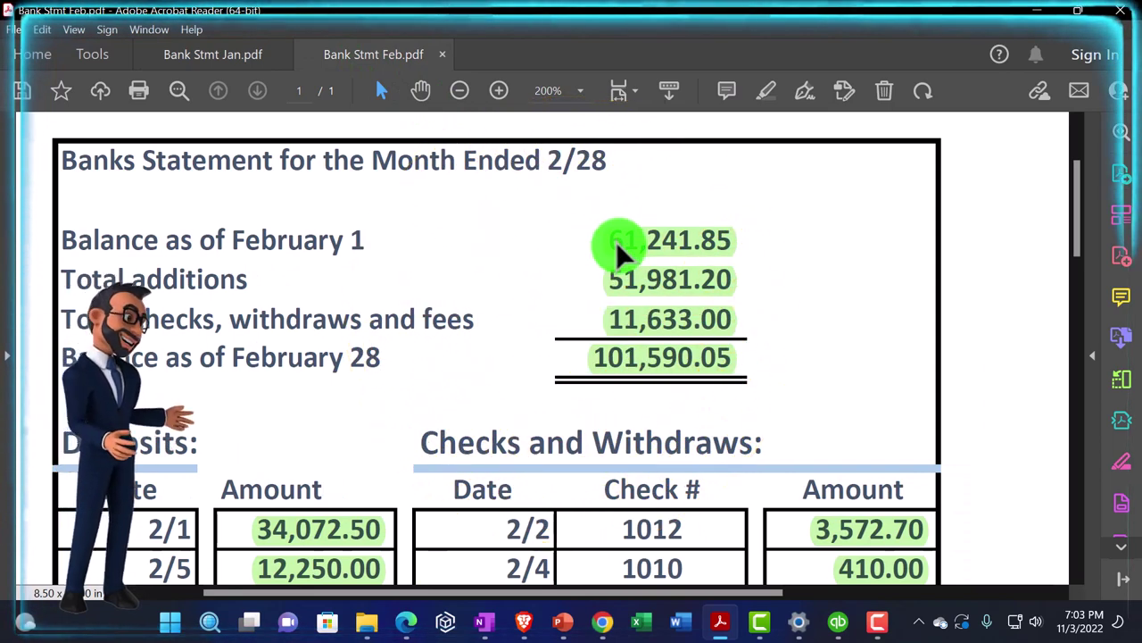
{"action": "scroll", "coordinate": [622, 254], "scroll_direction": "down", "scroll_amount": 4}
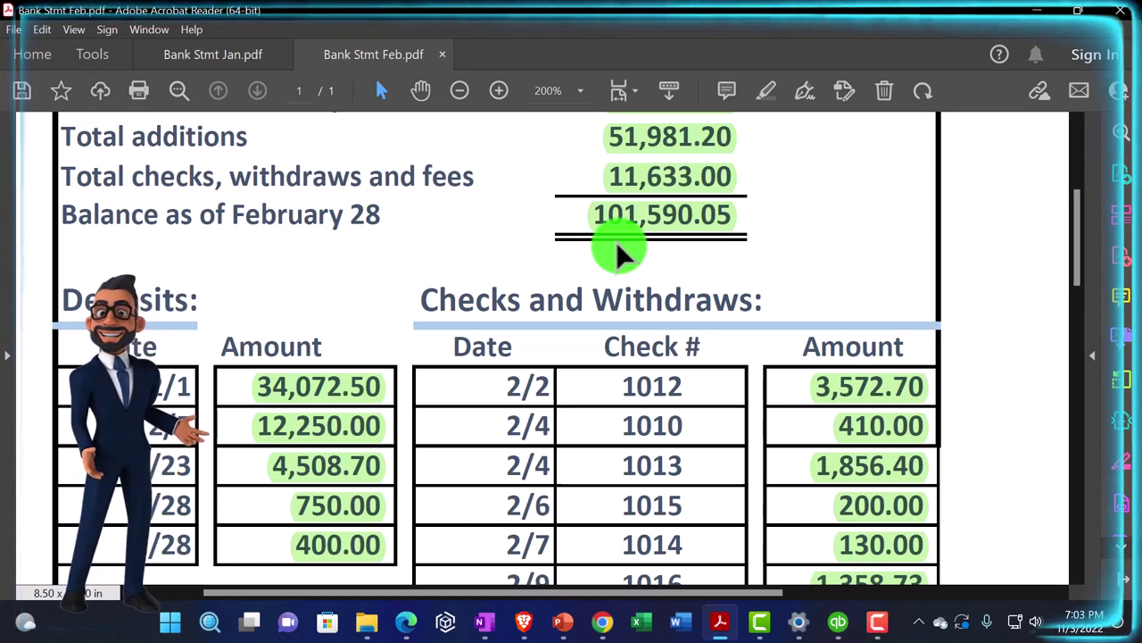
- Switch to Microsoft Edge and examine the uncleared checks and payments in the January reconciliation report, Bank Rec Jan.pdf
{"action": "left_click", "coordinate": [406, 620]}
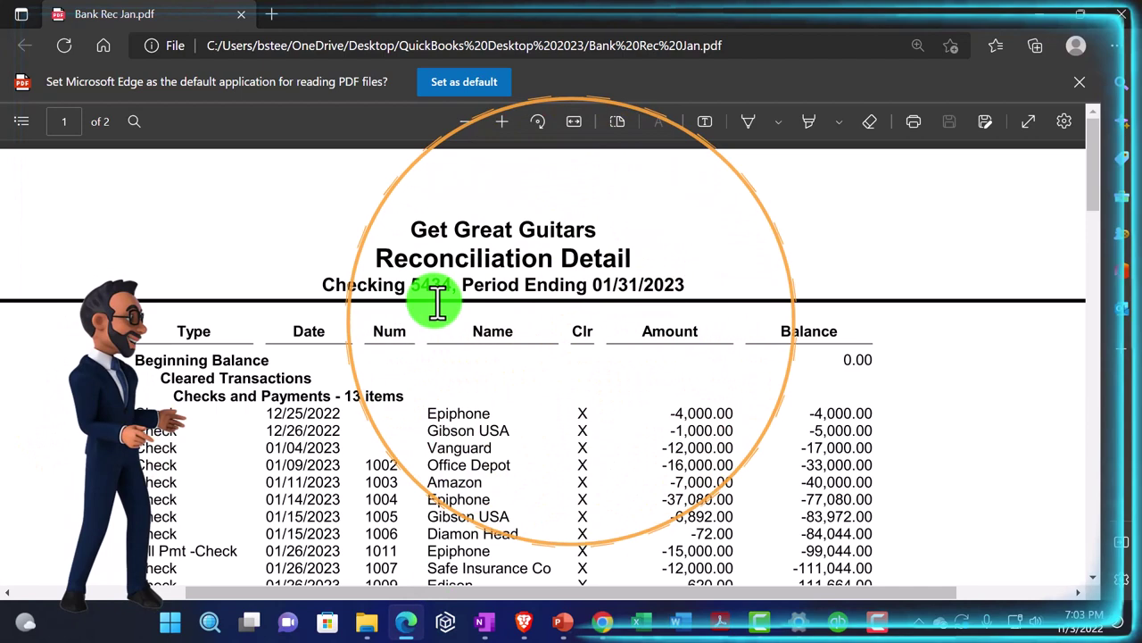
{"action": "scroll", "coordinate": [438, 301], "scroll_direction": "down", "scroll_amount": 3}
{"action": "scroll", "coordinate": [438, 301], "scroll_direction": "down", "scroll_amount": 5}
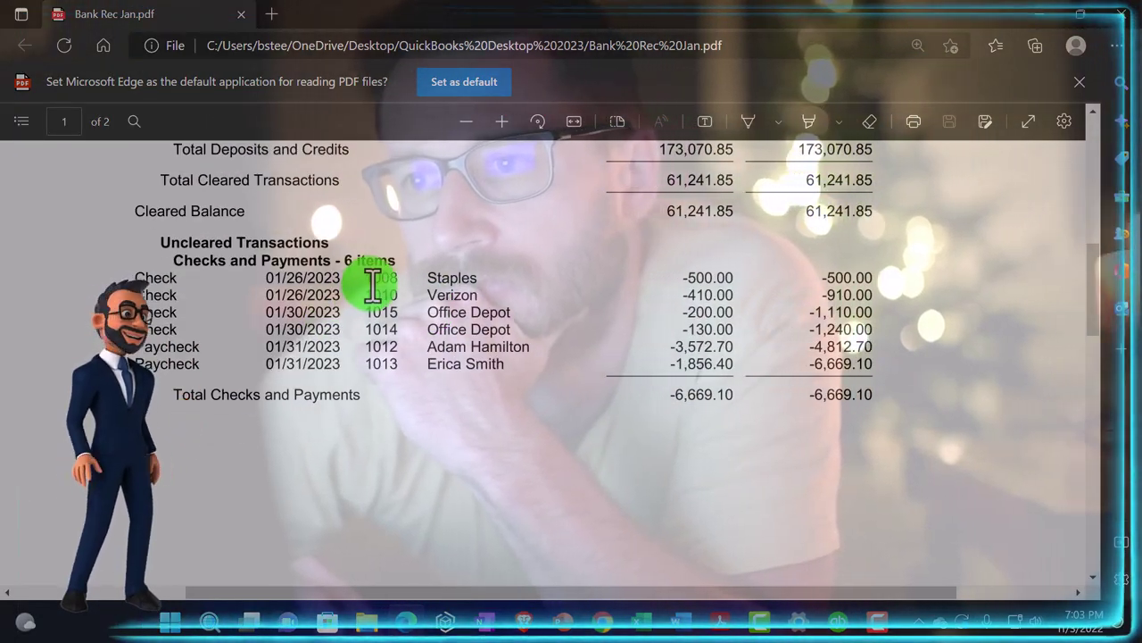
{"action": "scroll", "coordinate": [375, 284], "scroll_direction": "down", "scroll_amount": 1}
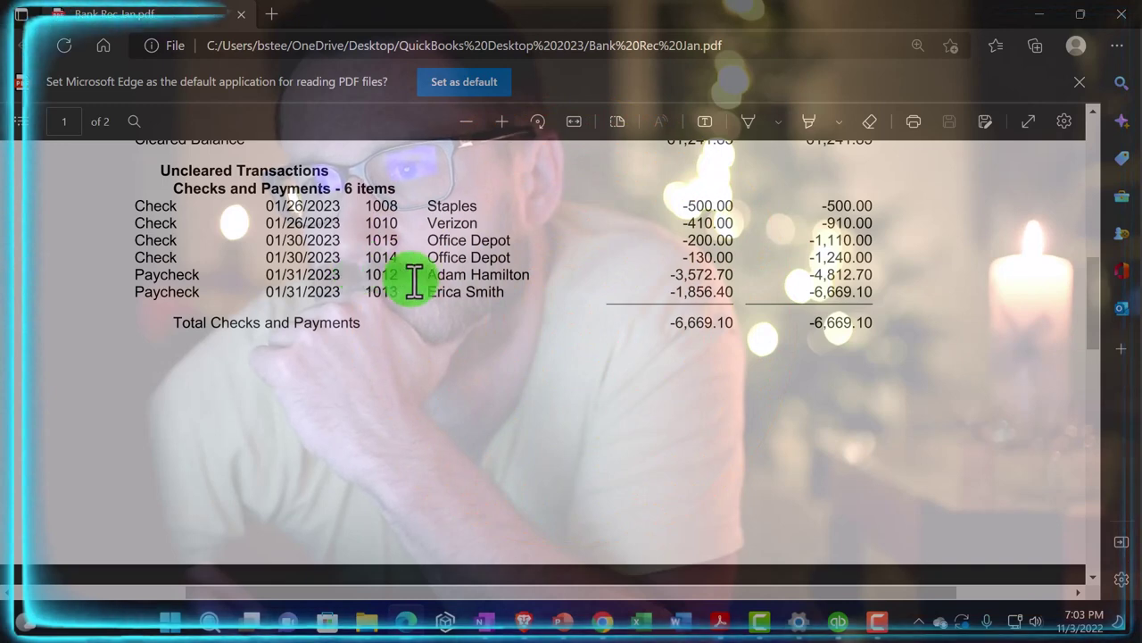
- Compare the checks on the February statement in Acrobat Reader with the cleared checks in the QuickBooks Reconciliation Detail report
{"action": "mouse_move", "coordinate": [718, 629]}
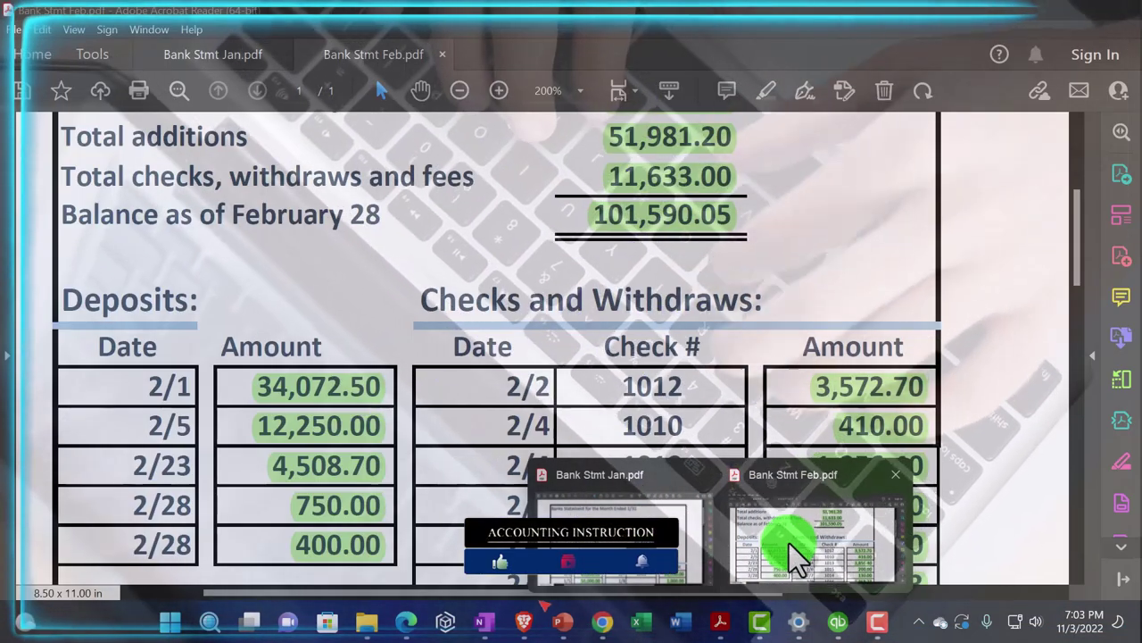
{"action": "left_click", "coordinate": [789, 542]}
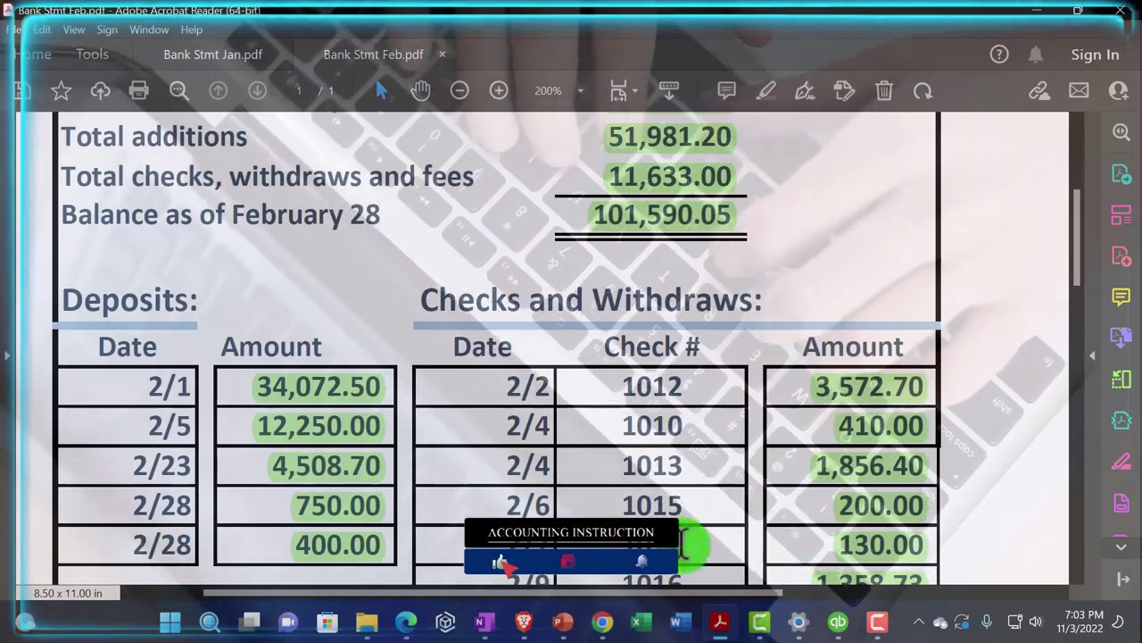
{"action": "left_click", "coordinate": [839, 621]}
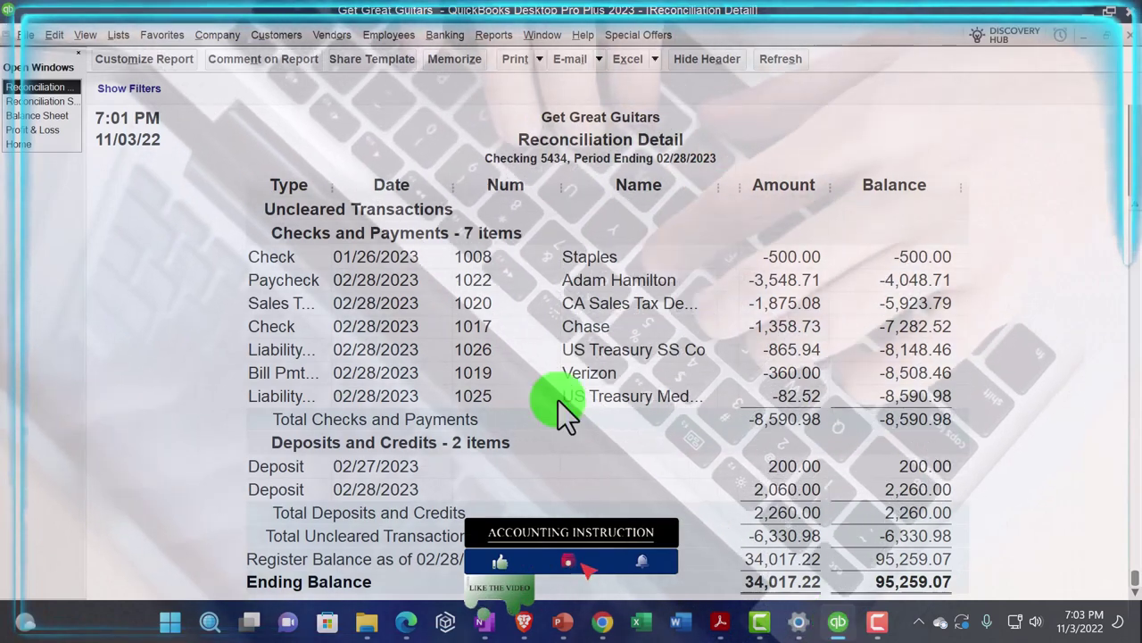
{"action": "scroll", "coordinate": [420, 348], "scroll_direction": "up", "scroll_amount": 9}
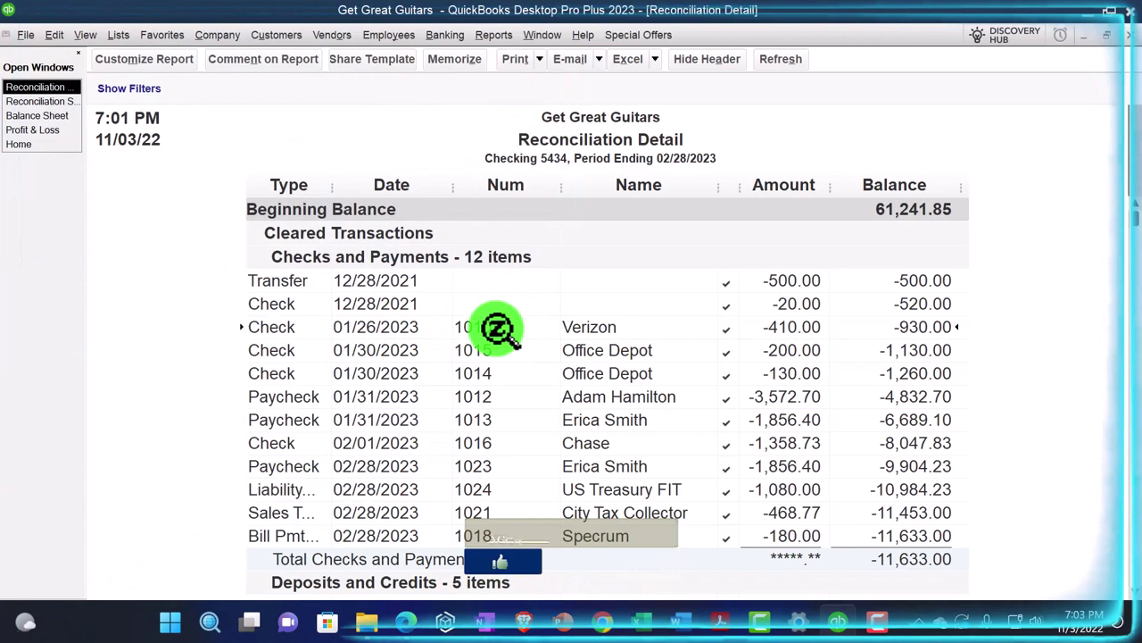
{"action": "left_click", "coordinate": [486, 373]}
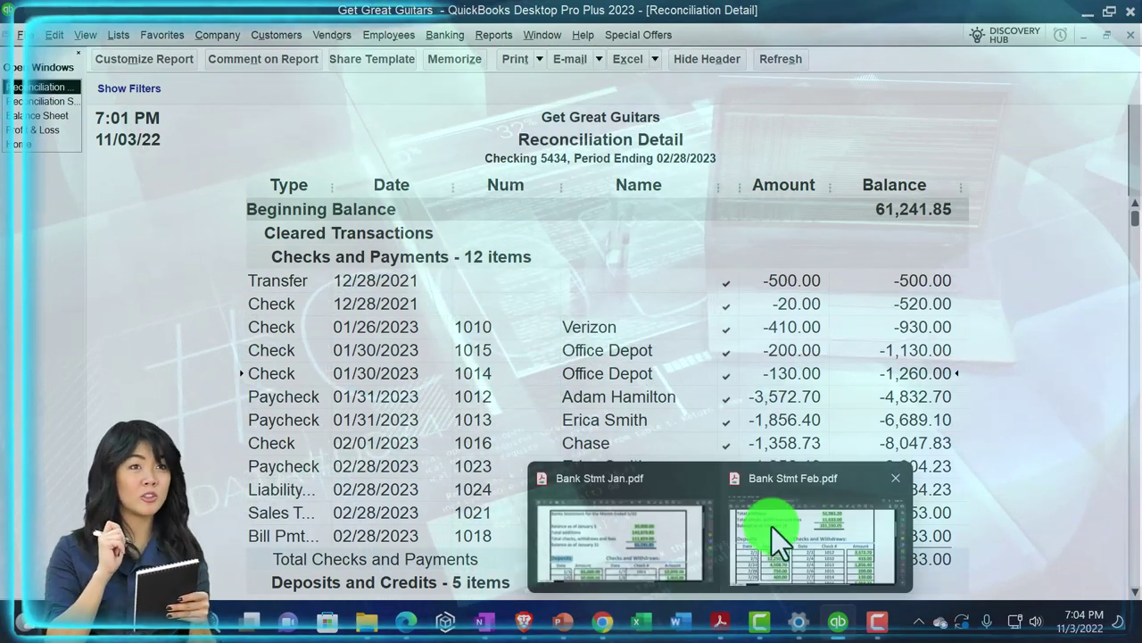
{"action": "left_click", "coordinate": [772, 527]}
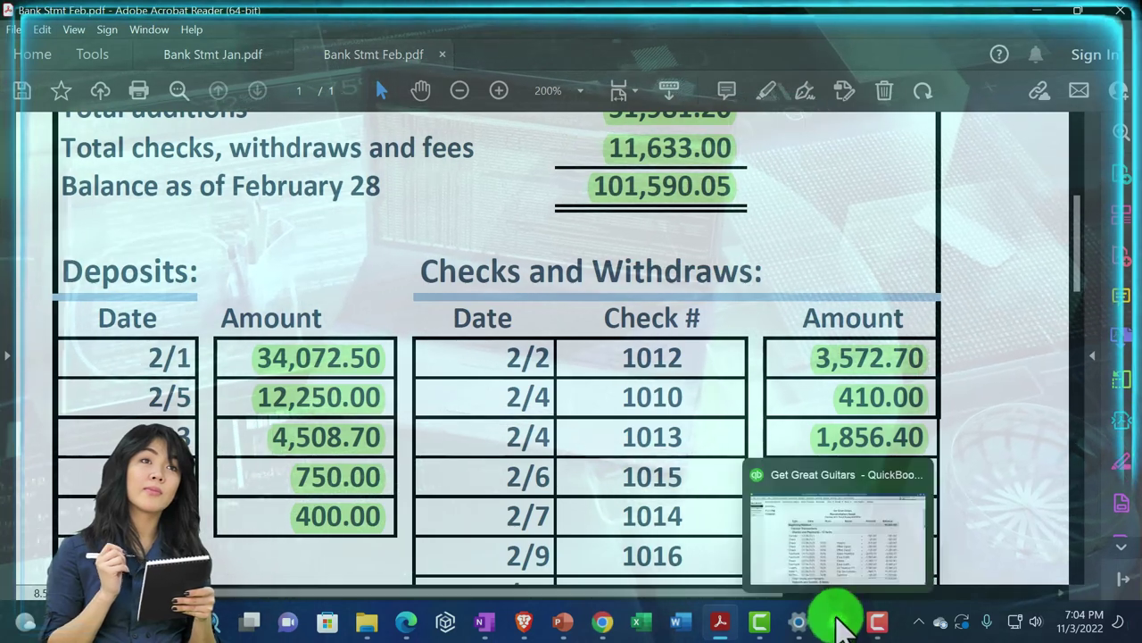
{"action": "left_click", "coordinate": [839, 622]}
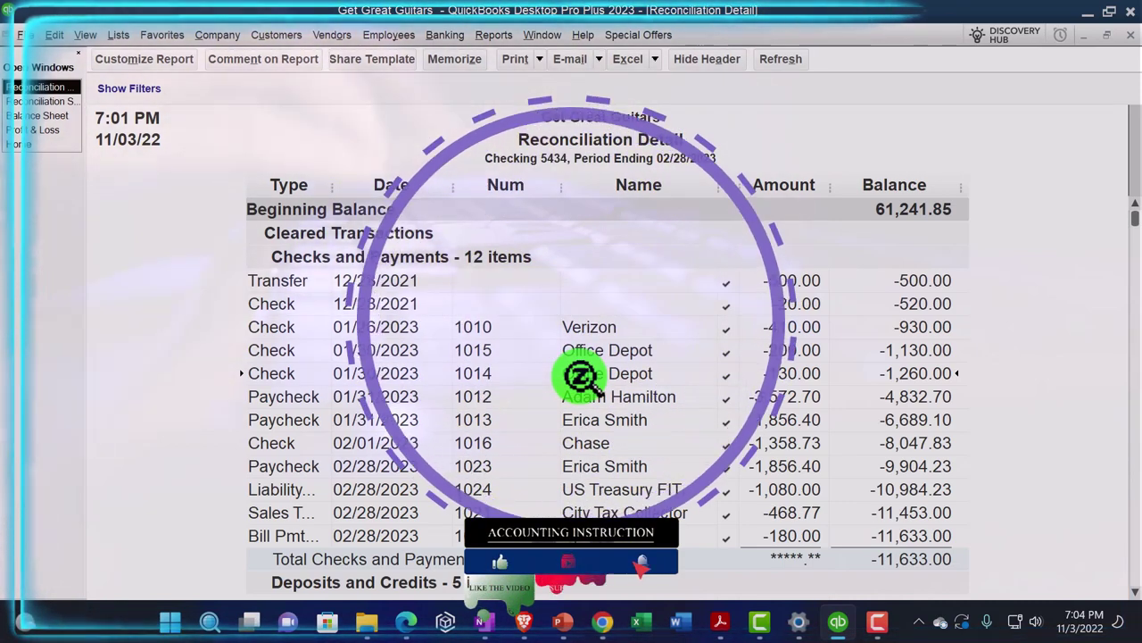
- Compare the Reconciliation Detail's cleared deposits and cleared balance with the February statement in Acrobat Reader, and return to QuickBooks
{"action": "scroll", "coordinate": [580, 377], "scroll_direction": "down", "scroll_amount": 5}
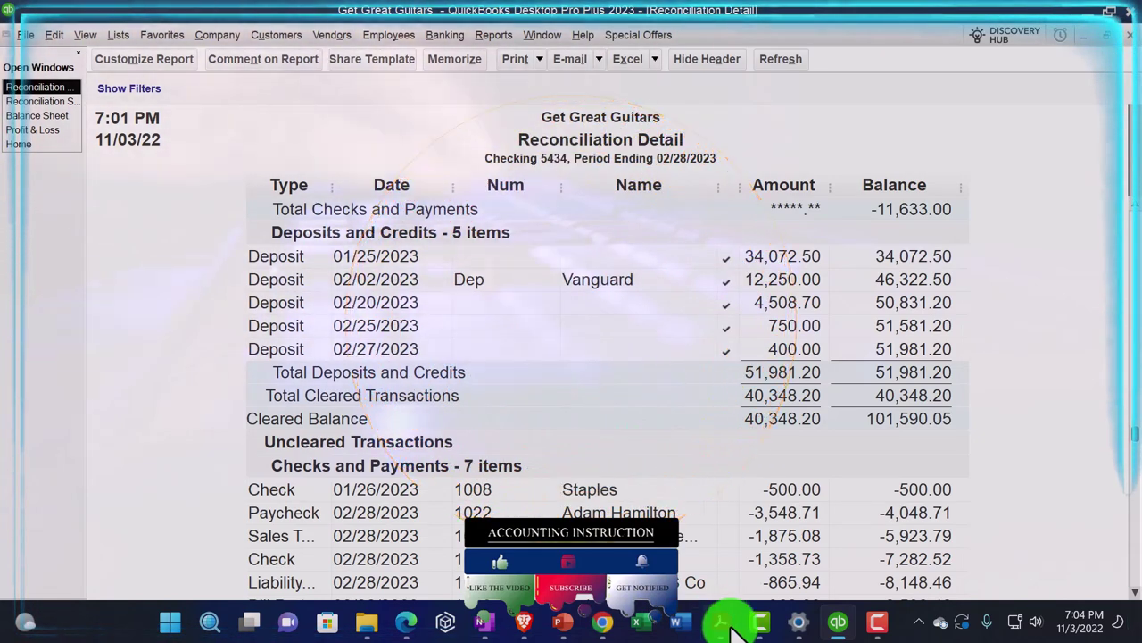
{"action": "mouse_move", "coordinate": [732, 629]}
{"action": "left_click", "coordinate": [759, 571]}
{"action": "scroll", "coordinate": [652, 290], "scroll_direction": "up", "scroll_amount": 2}
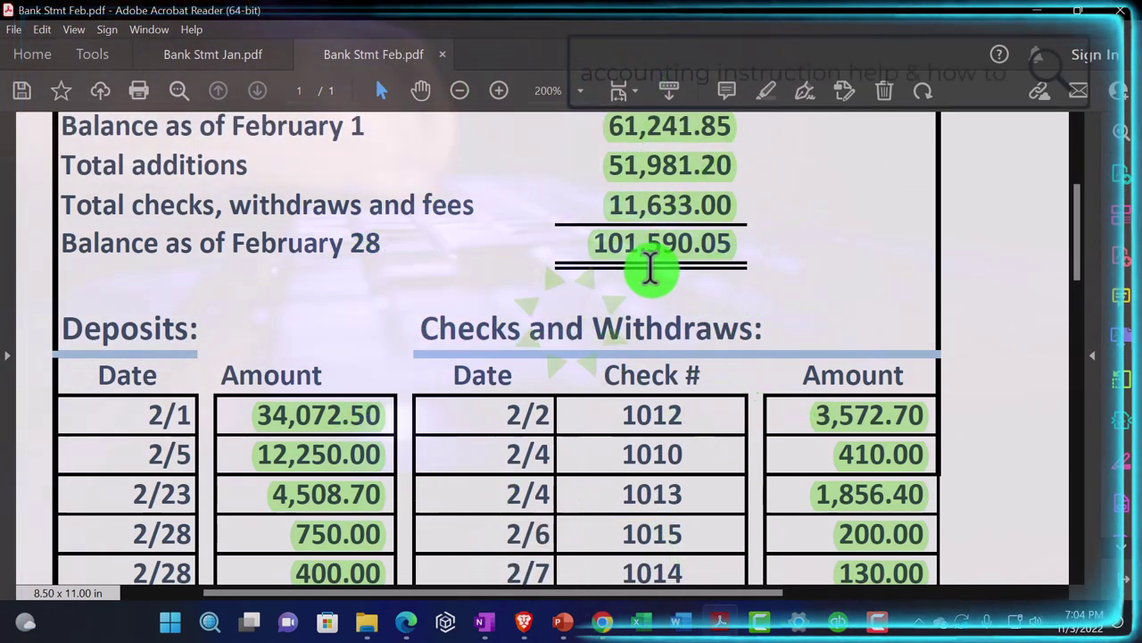
{"action": "left_click", "coordinate": [837, 623]}
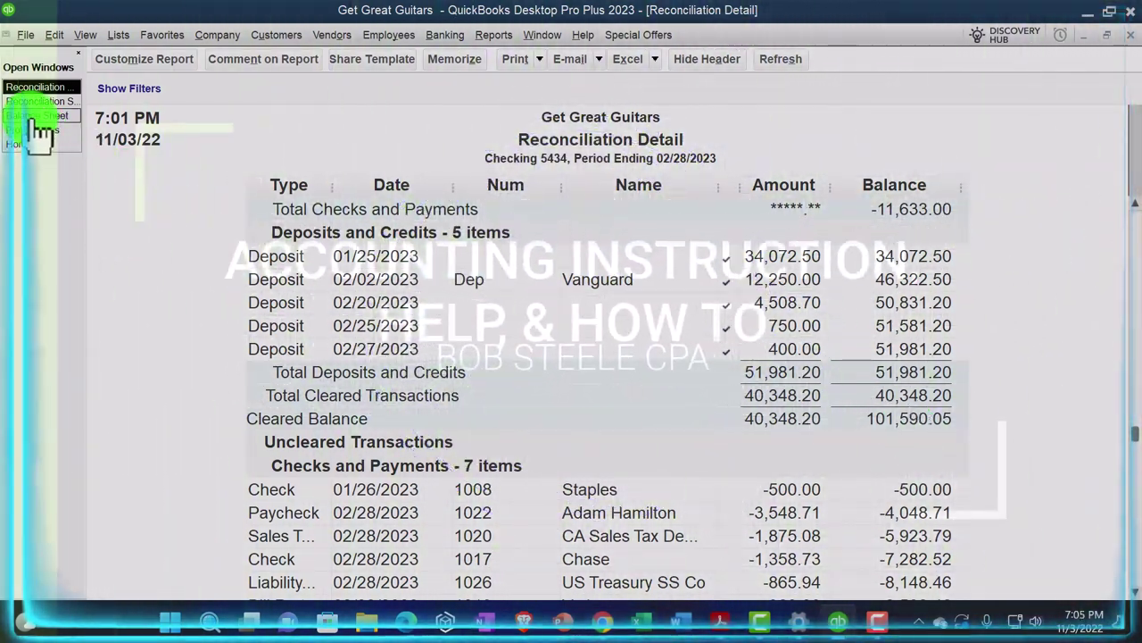
- Check the Checking 5434 balance on the Balance Sheet and return to the Reconciliation Detail report
{"action": "left_click", "coordinate": [36, 116]}
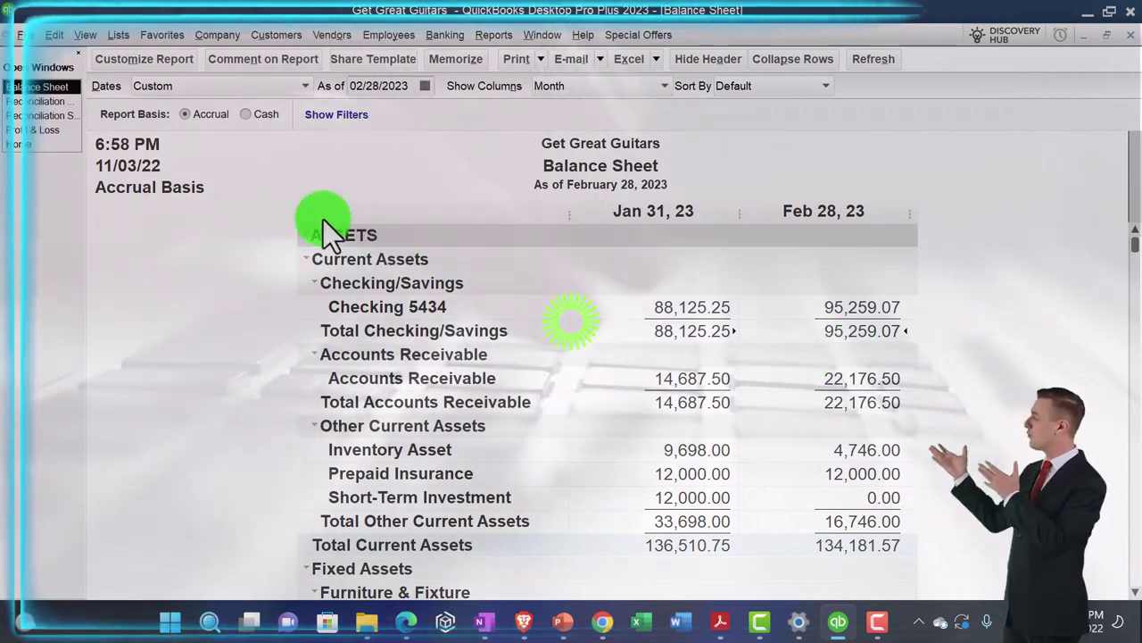
{"action": "left_click", "coordinate": [51, 116]}
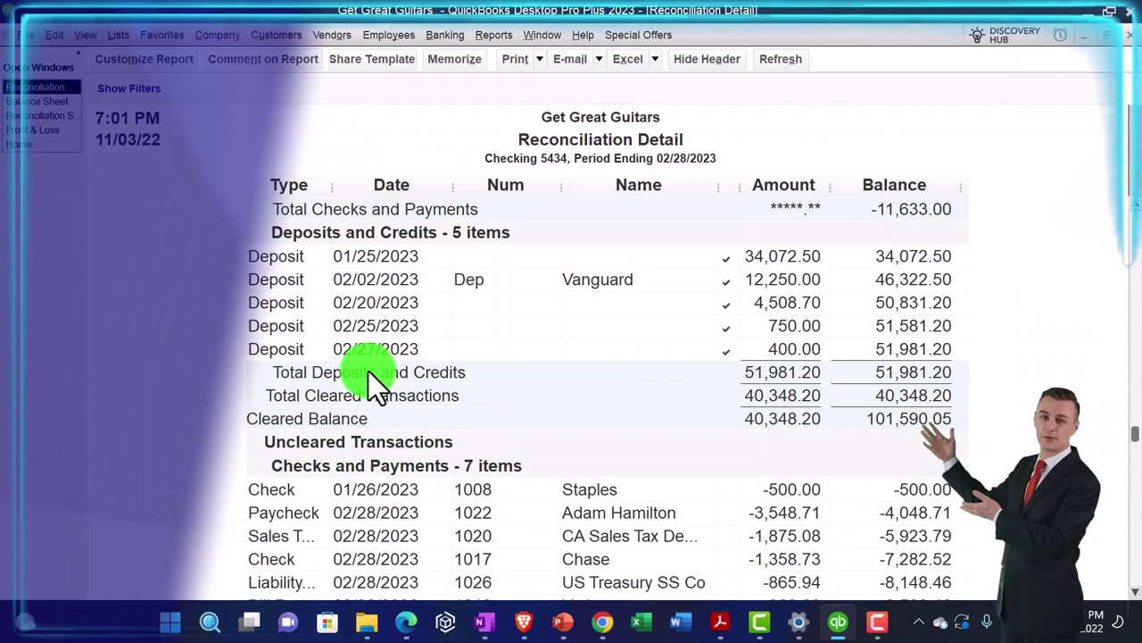
- Examine the uncleared transactions and ending balance in the Reconciliation Detail report, and look over the available report categories
{"action": "scroll", "coordinate": [368, 371], "scroll_direction": "down", "scroll_amount": 1}
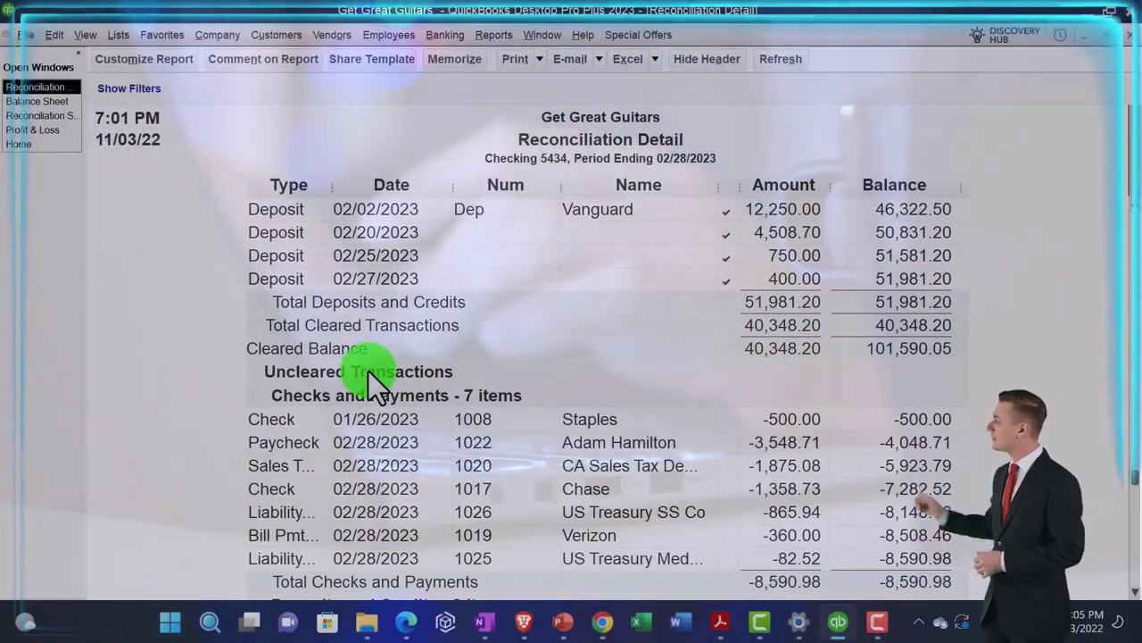
{"action": "scroll", "coordinate": [369, 371], "scroll_direction": "down", "scroll_amount": 3}
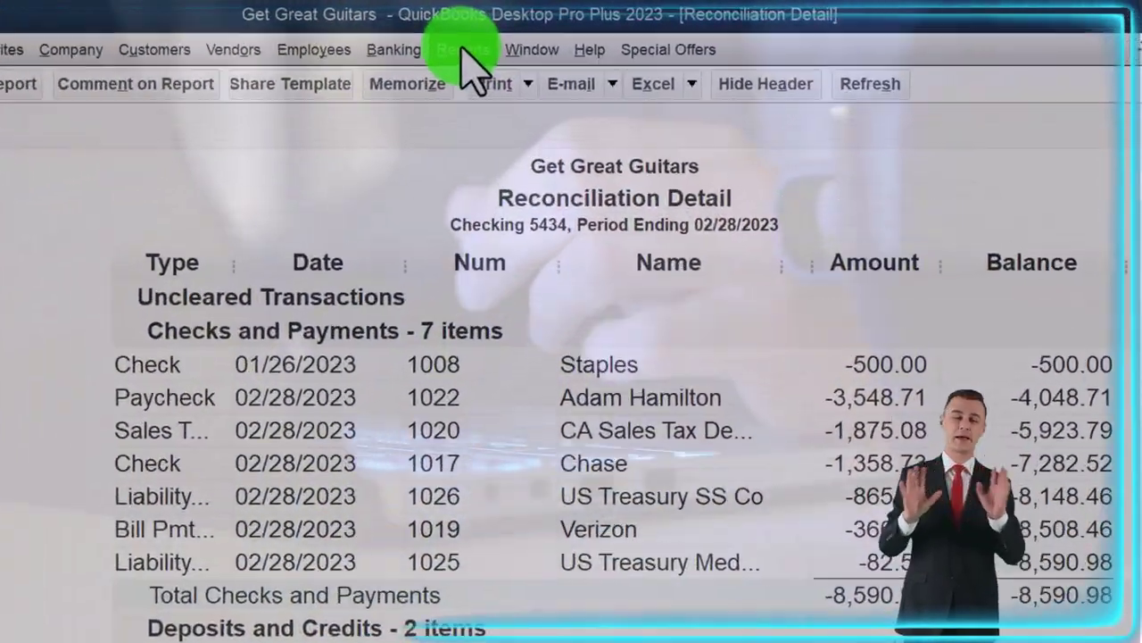
{"action": "left_click", "coordinate": [461, 49]}
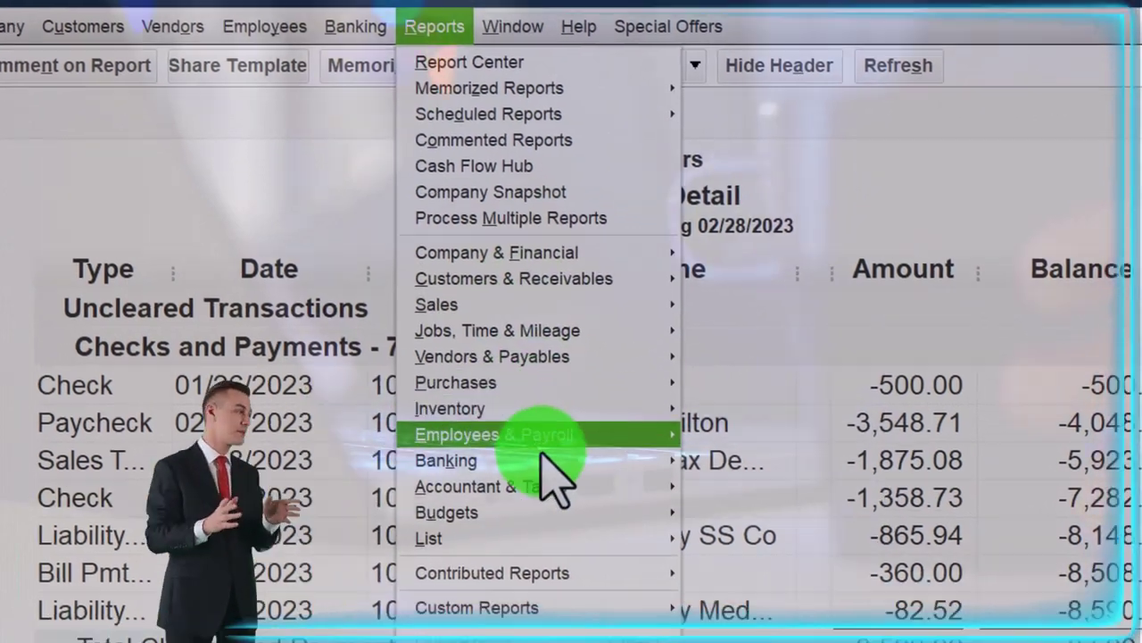
{"action": "mouse_move", "coordinate": [559, 436]}
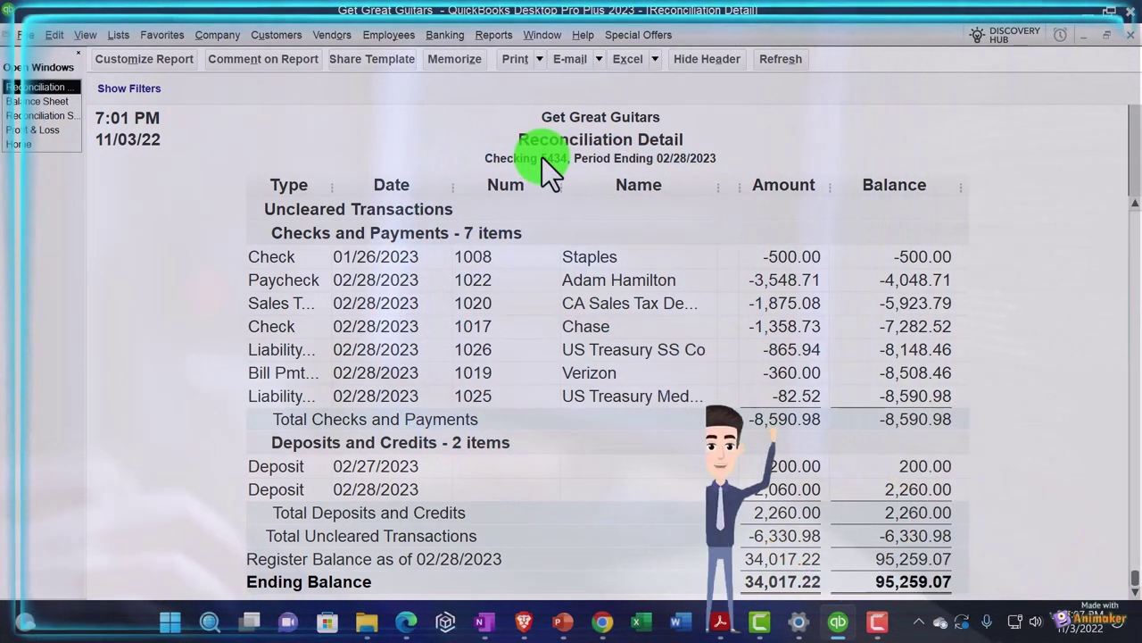
- Save the Reconciliation Detail report as a PDF named bank Rec Feb in the QuickBooks Desktop 2023 folder on the Desktop
{"action": "scroll", "coordinate": [554, 305], "scroll_direction": "up", "scroll_amount": 6}
{"action": "scroll", "coordinate": [553, 308], "scroll_direction": "up", "scroll_amount": 5}
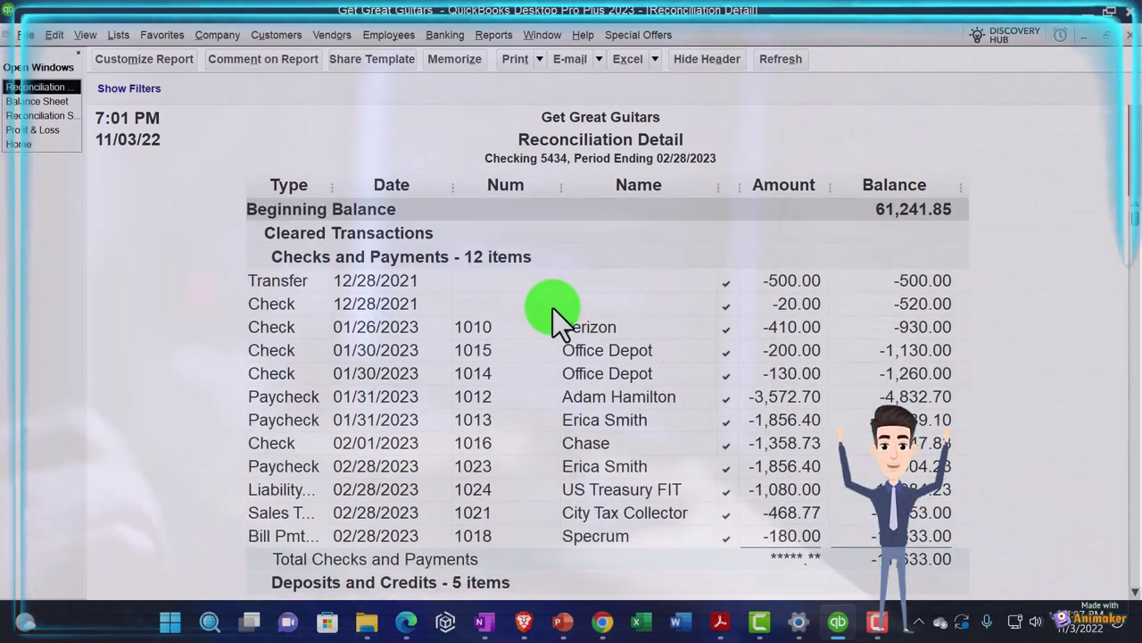
{"action": "left_click", "coordinate": [539, 59]}
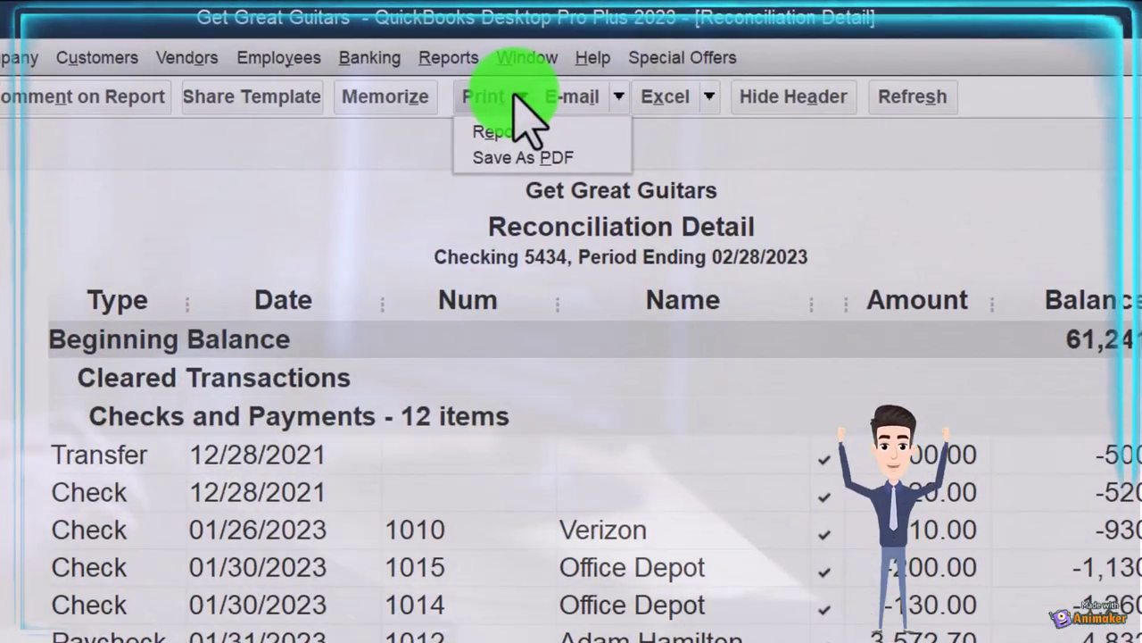
{"action": "left_click", "coordinate": [565, 161]}
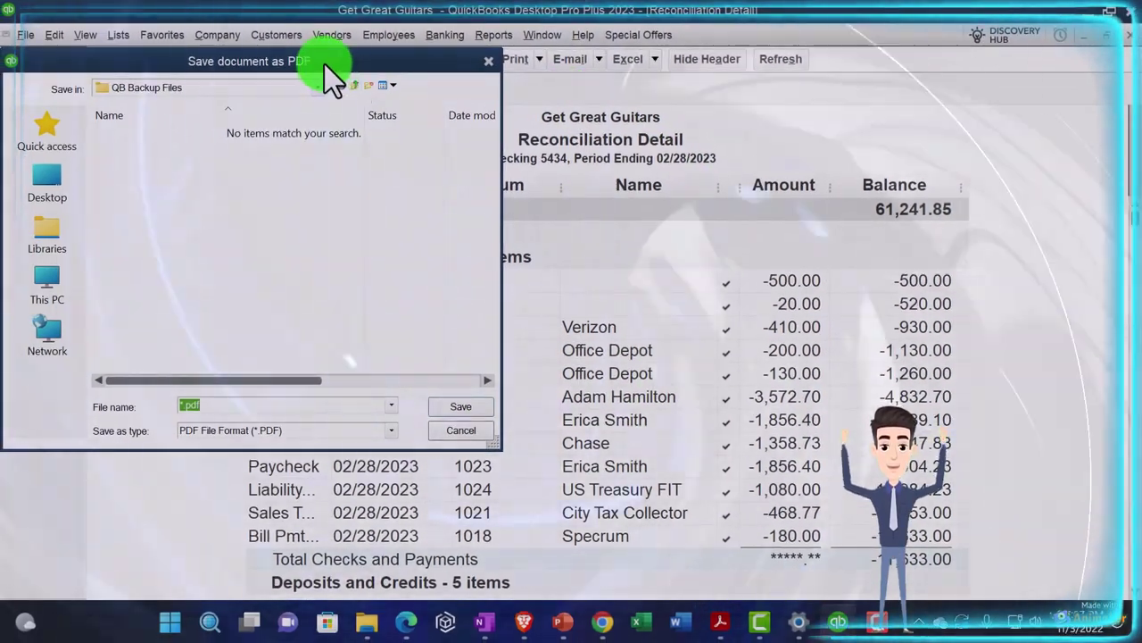
{"action": "left_click_drag", "start_coordinate": [324, 63], "coordinate": [622, 183]}
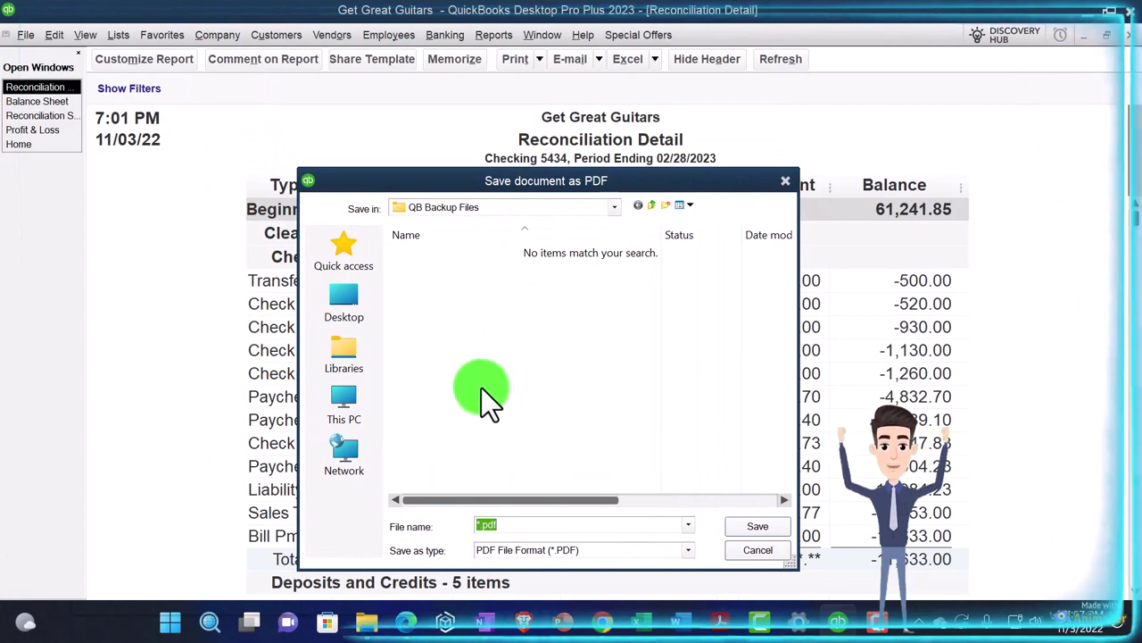
{"action": "left_click", "coordinate": [344, 297]}
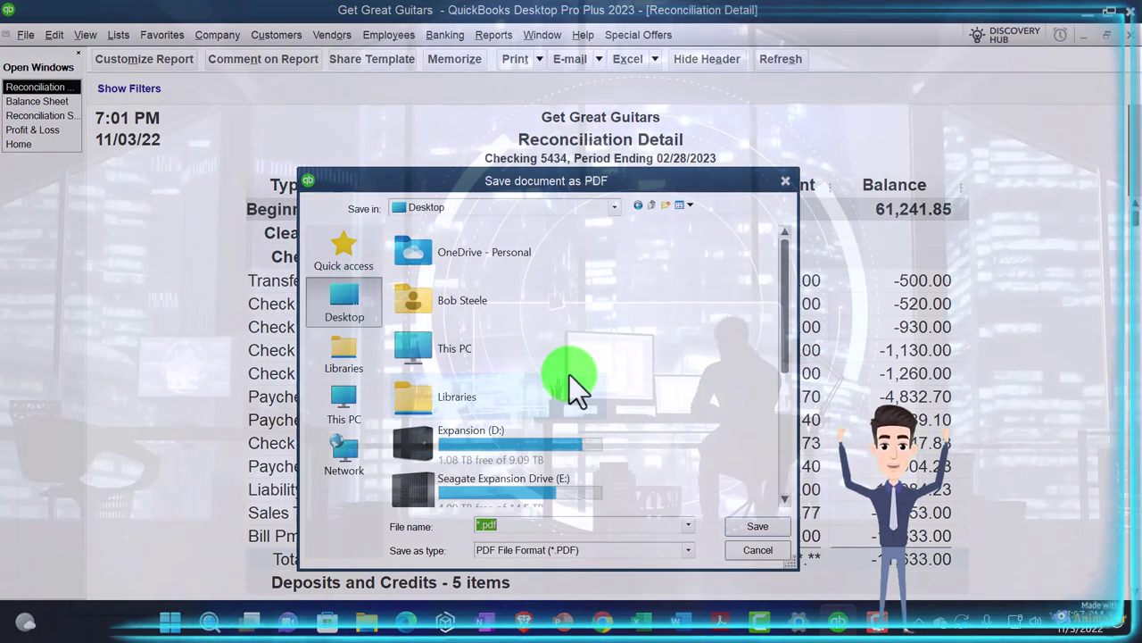
{"action": "scroll", "coordinate": [569, 375], "scroll_direction": "down", "scroll_amount": 2}
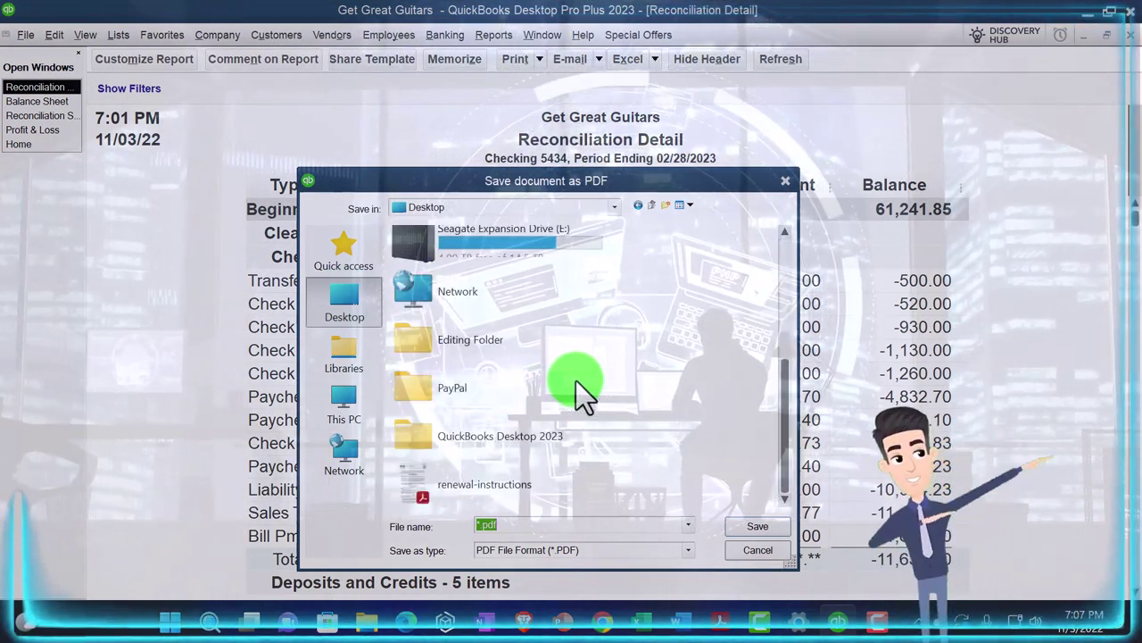
{"action": "double_click", "coordinate": [495, 439]}
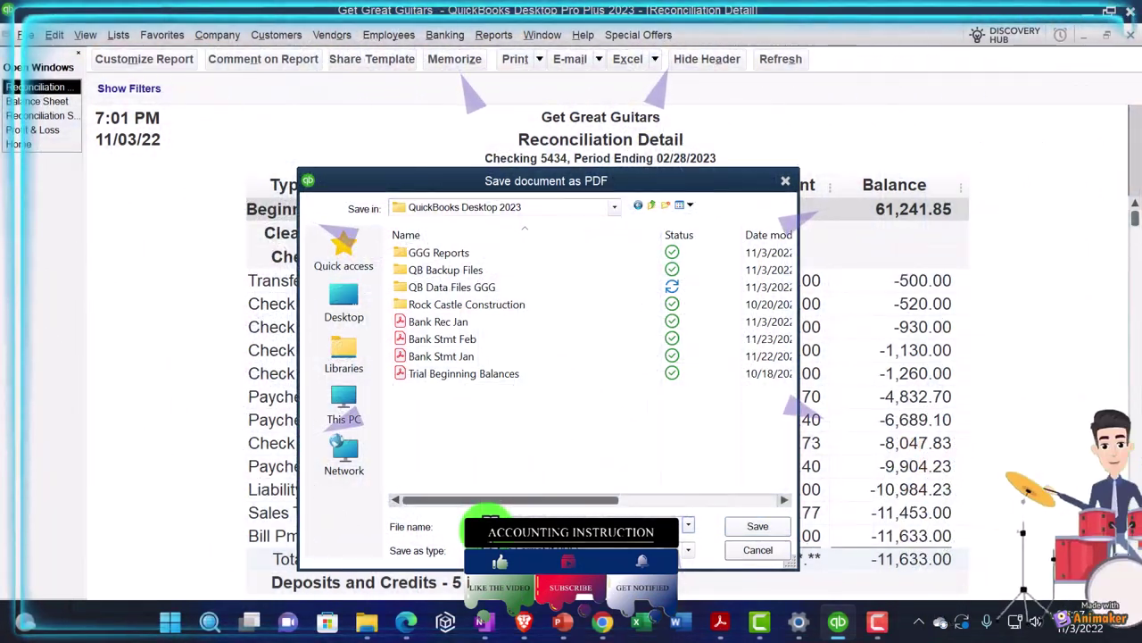
{"action": "left_click", "coordinate": [782, 524]}
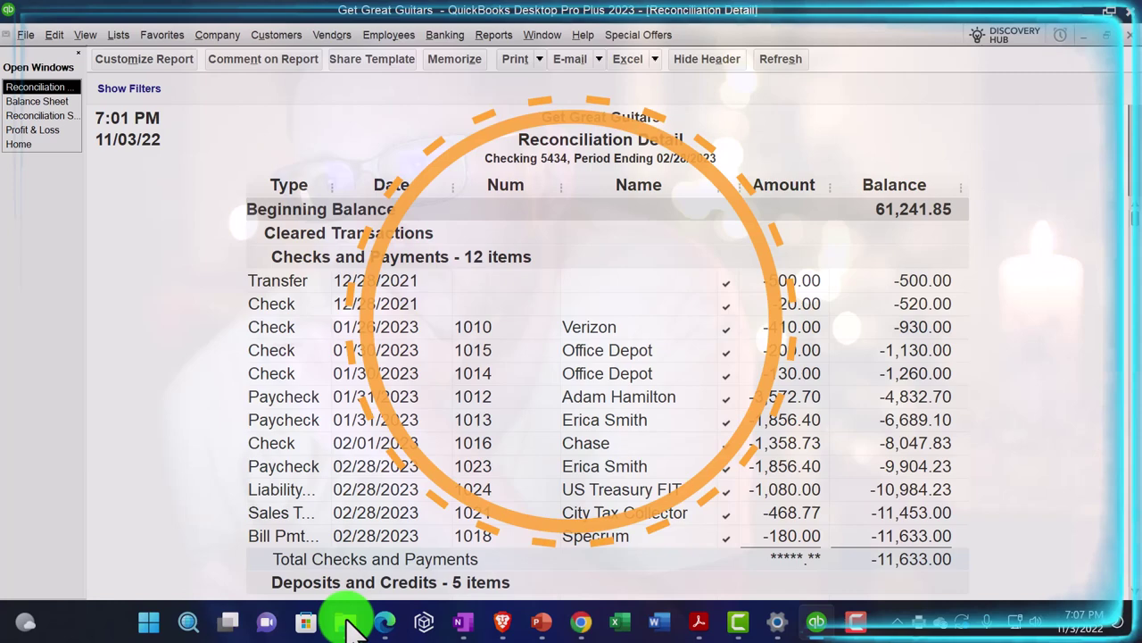
- Minimize the open windows and open the QuickBooks Desktop 2023 folder from the Windows desktop
{"action": "mouse_move", "coordinate": [350, 628]}
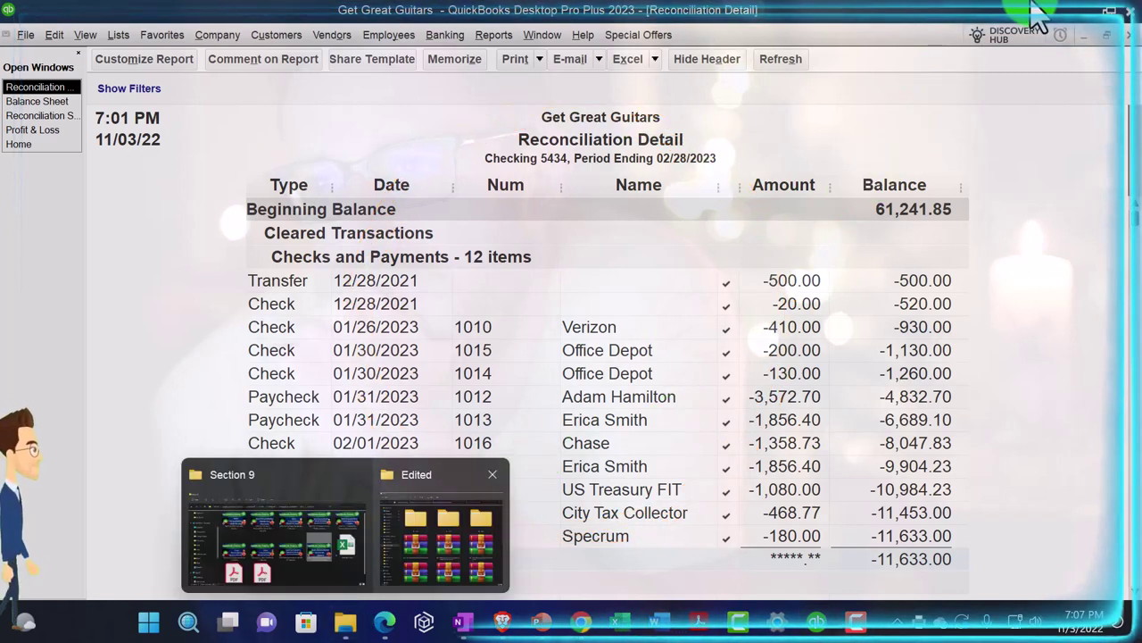
{"action": "left_click", "coordinate": [1083, 11]}
{"action": "left_click", "coordinate": [1046, 10]}
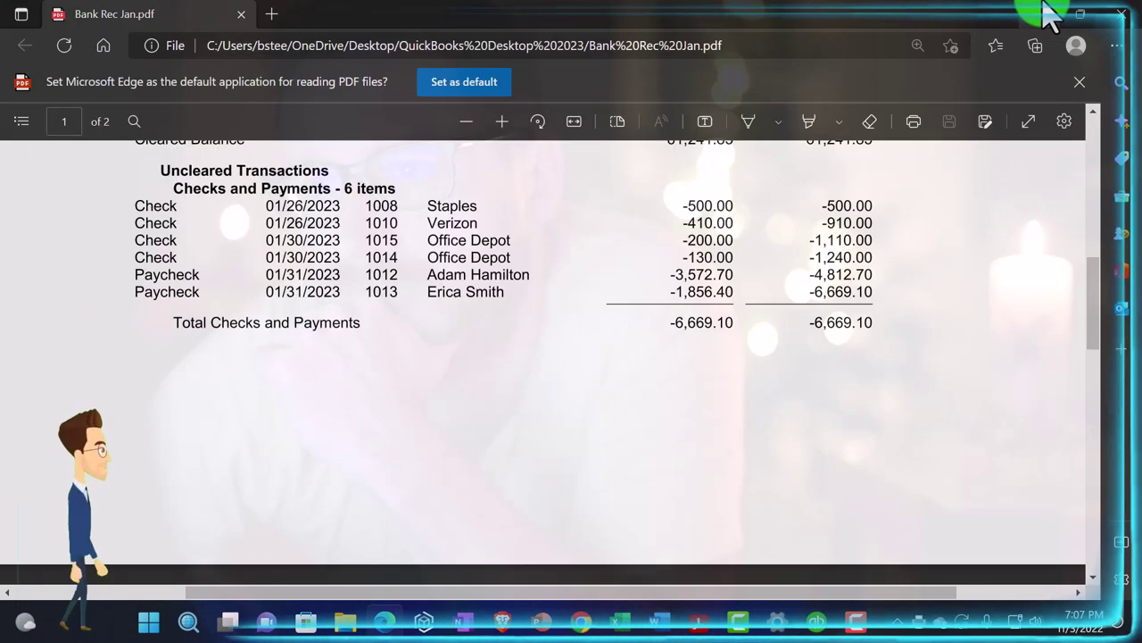
{"action": "left_click", "coordinate": [1041, 13]}
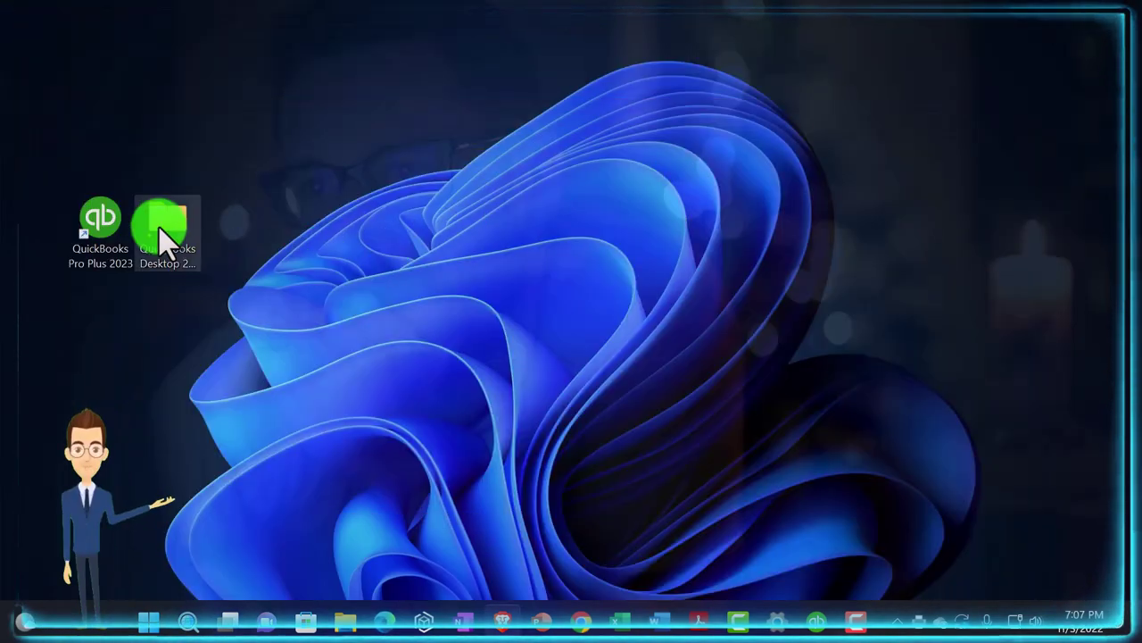
{"action": "double_click", "coordinate": [161, 237]}
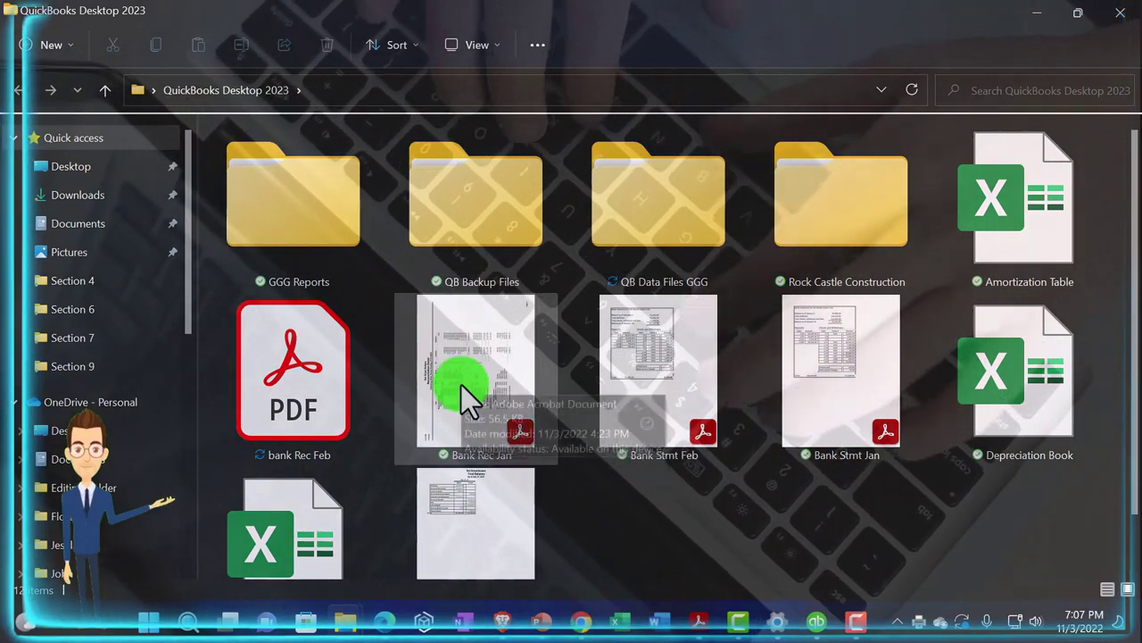
- Open bank Rec Feb in Acrobat Reader, check the saved Reconciliation Detail report, and return to the folder
{"action": "left_click", "coordinate": [312, 381]}
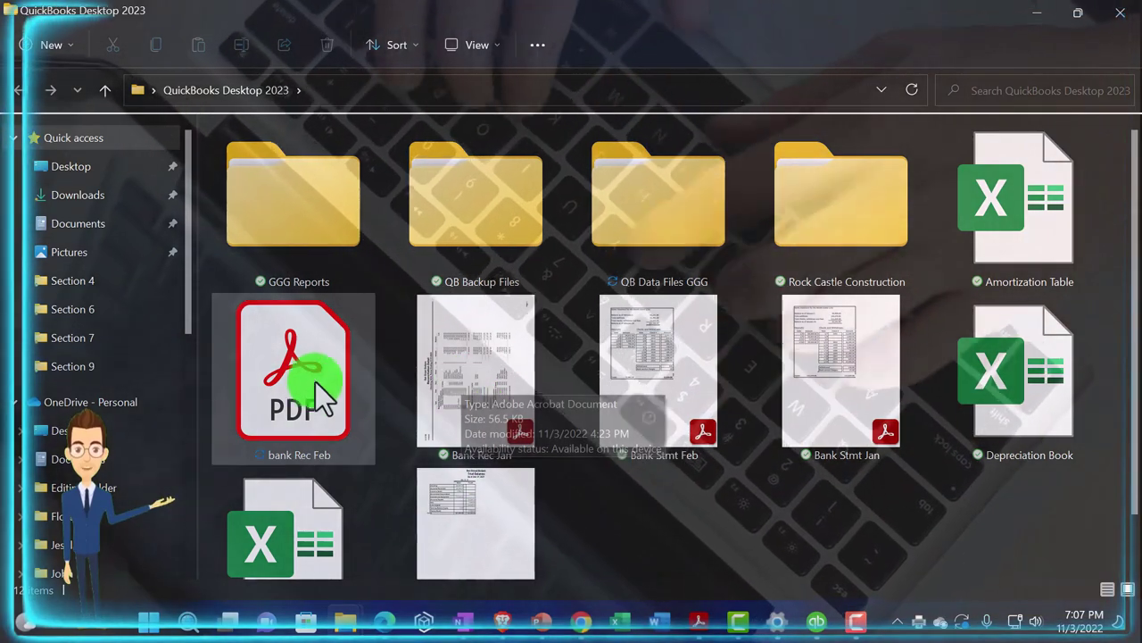
{"action": "double_click", "coordinate": [312, 381]}
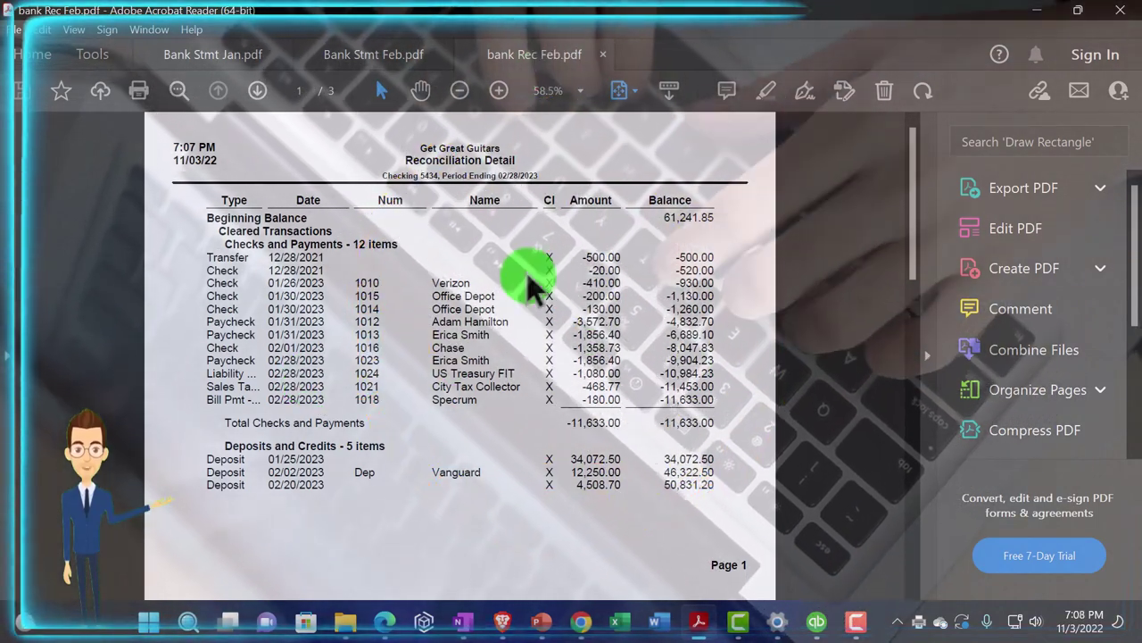
{"action": "scroll", "coordinate": [536, 369], "scroll_direction": "down", "scroll_amount": 3}
{"action": "scroll", "coordinate": [535, 369], "scroll_direction": "up", "scroll_amount": 3}
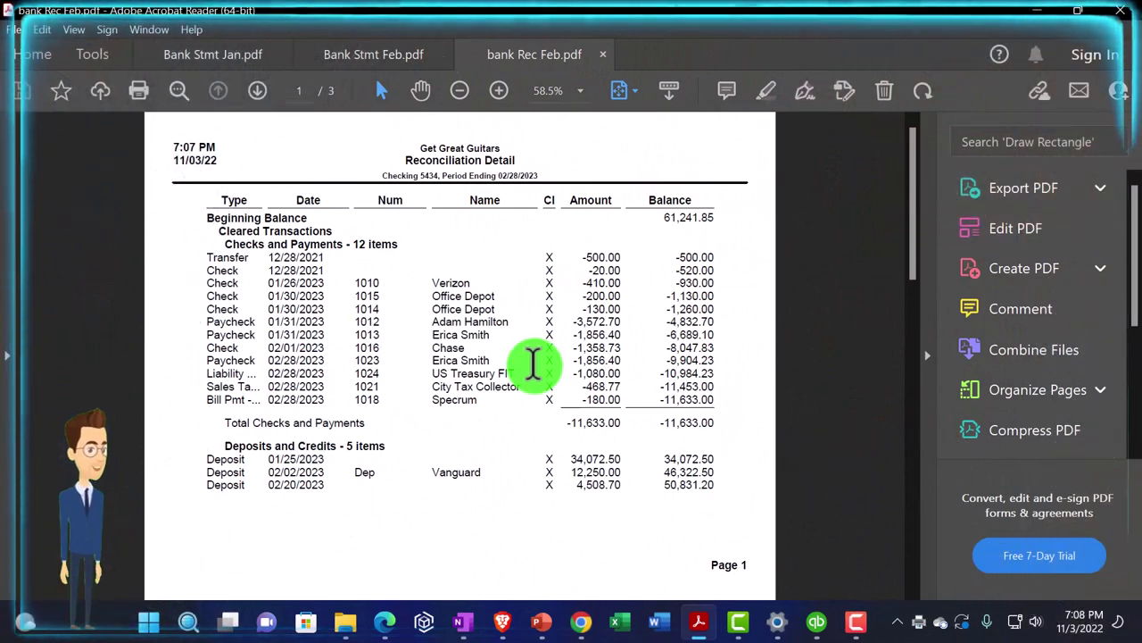
{"action": "left_click", "coordinate": [1038, 11]}
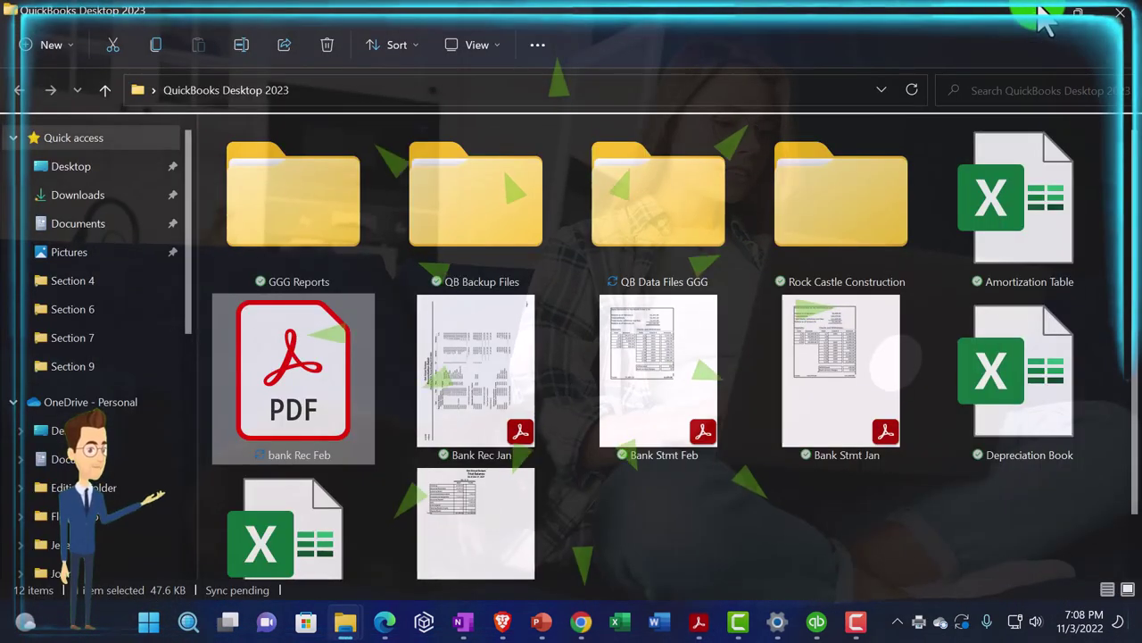
- Open Bank Rec Jan in Acrobat Reader to check the page orientation of the January report, and return to the folder
{"action": "double_click", "coordinate": [482, 399]}
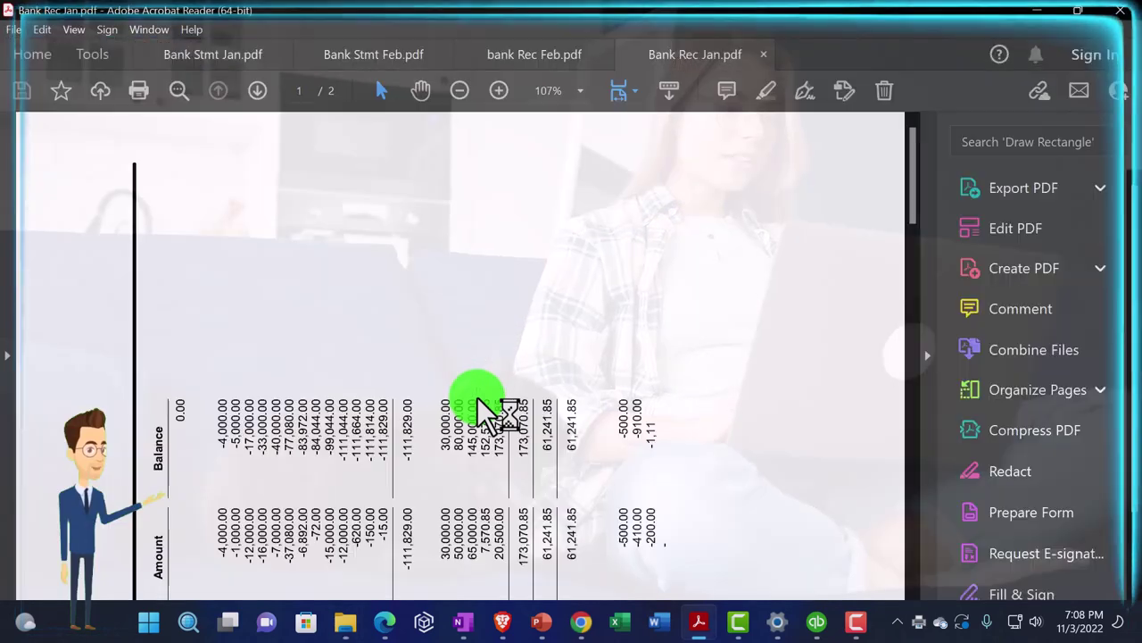
{"action": "scroll", "coordinate": [482, 411], "scroll_direction": "down", "scroll_amount": 5}
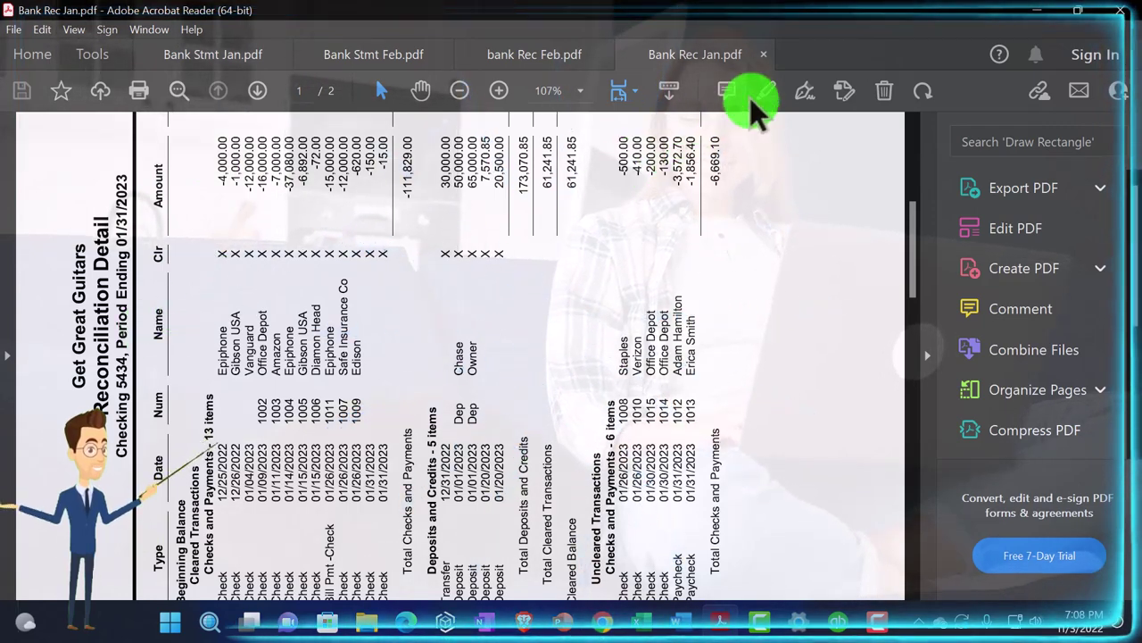
{"action": "left_click", "coordinate": [1037, 12]}
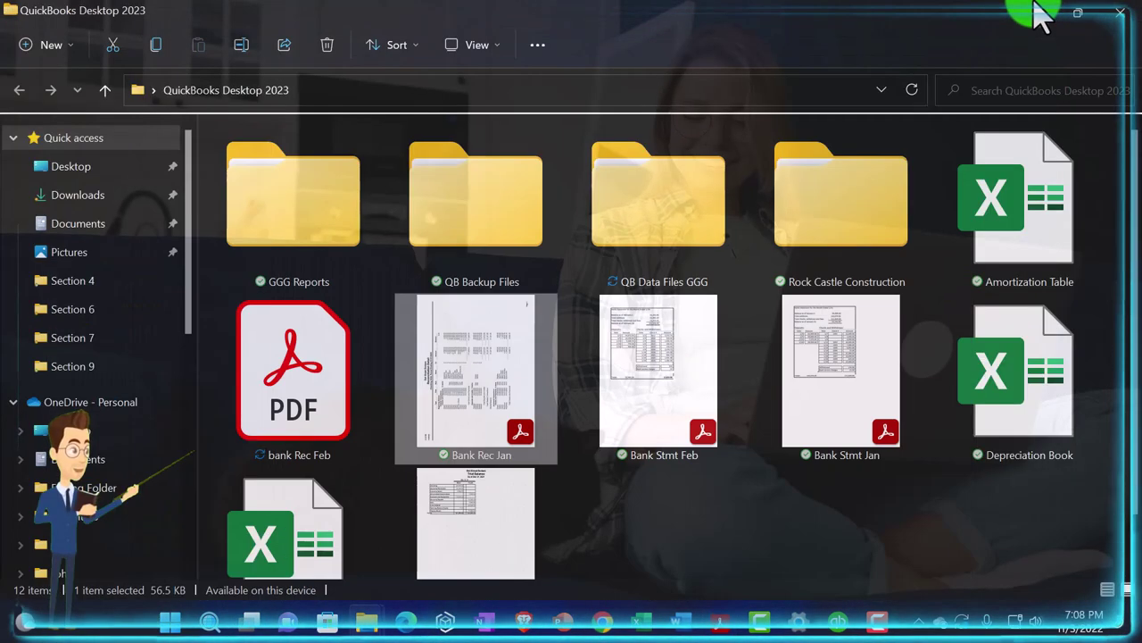
- Open Bank Rec Jan with Microsoft Edge, rotate its pages through a full turn back to upright, and return to the folder
{"action": "right_click", "coordinate": [465, 350]}
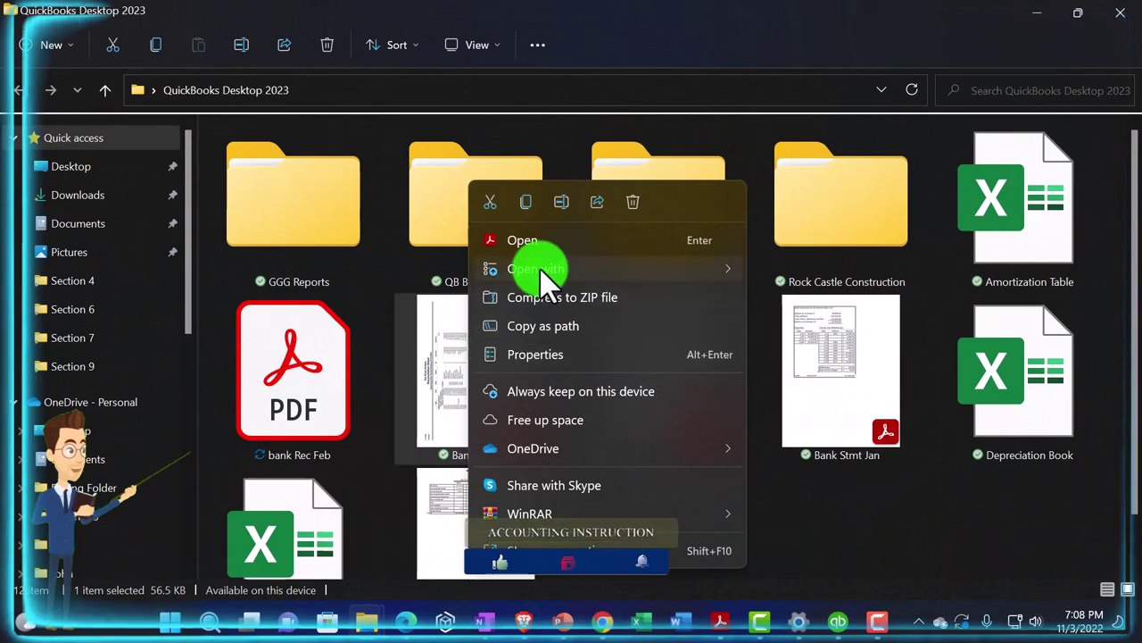
{"action": "mouse_move", "coordinate": [543, 266]}
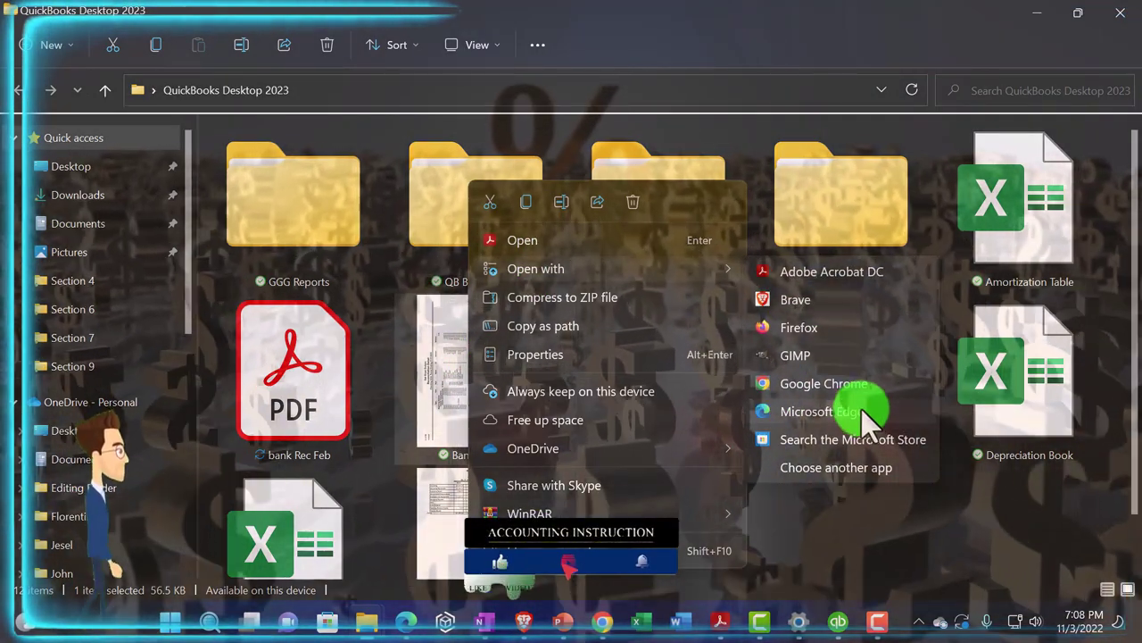
{"action": "left_click", "coordinate": [862, 412]}
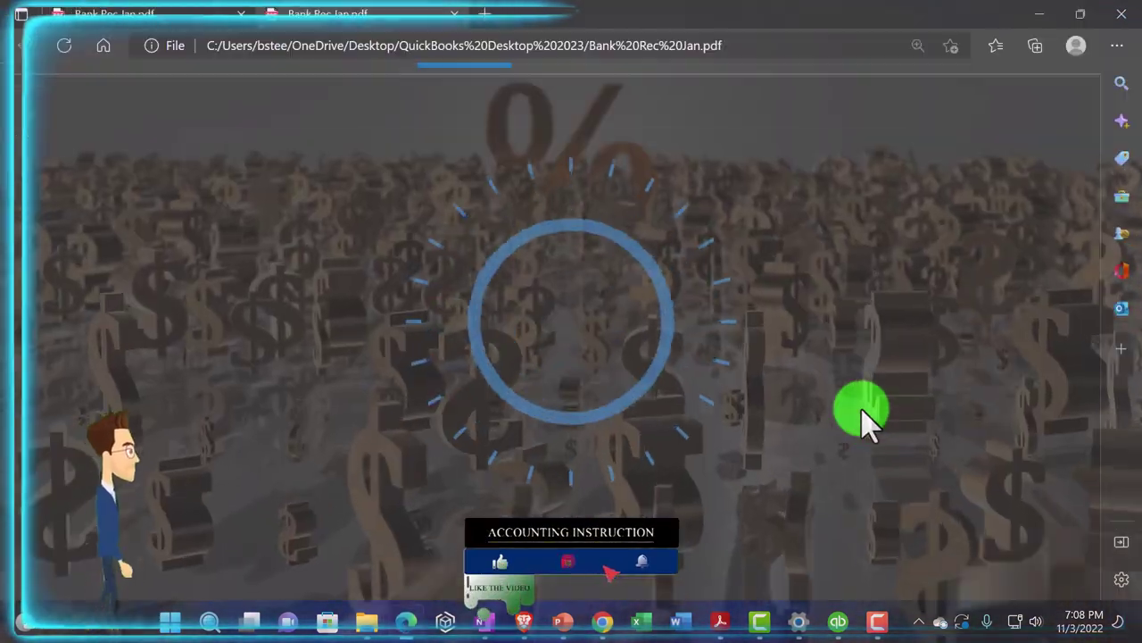
{"action": "scroll", "coordinate": [577, 386], "scroll_direction": "up", "scroll_amount": 10}
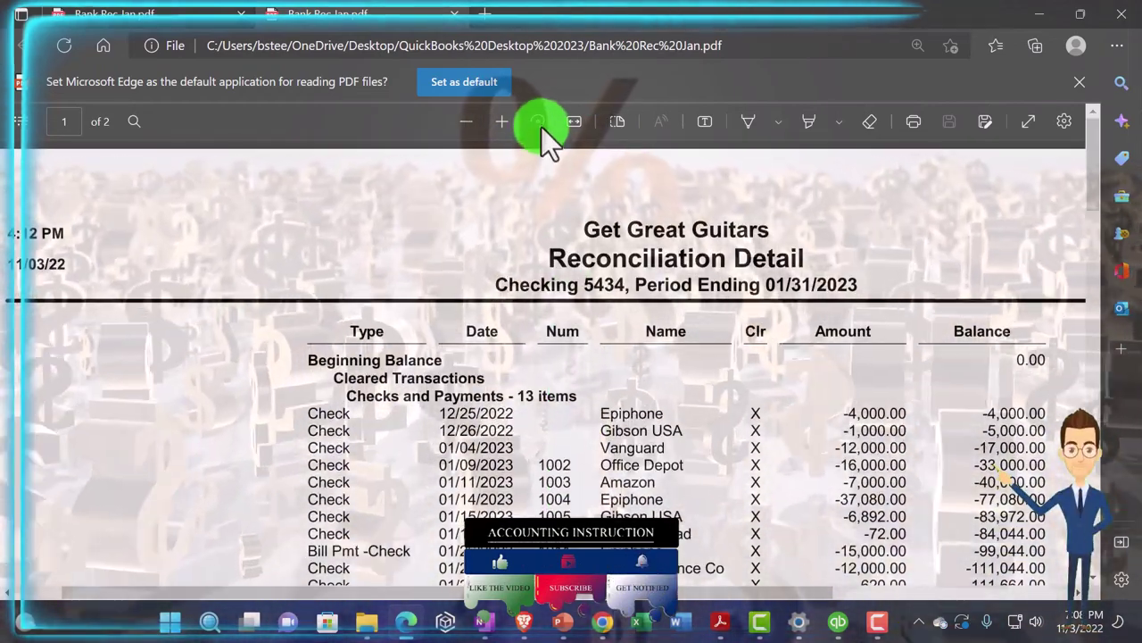
{"action": "left_click", "coordinate": [542, 126]}
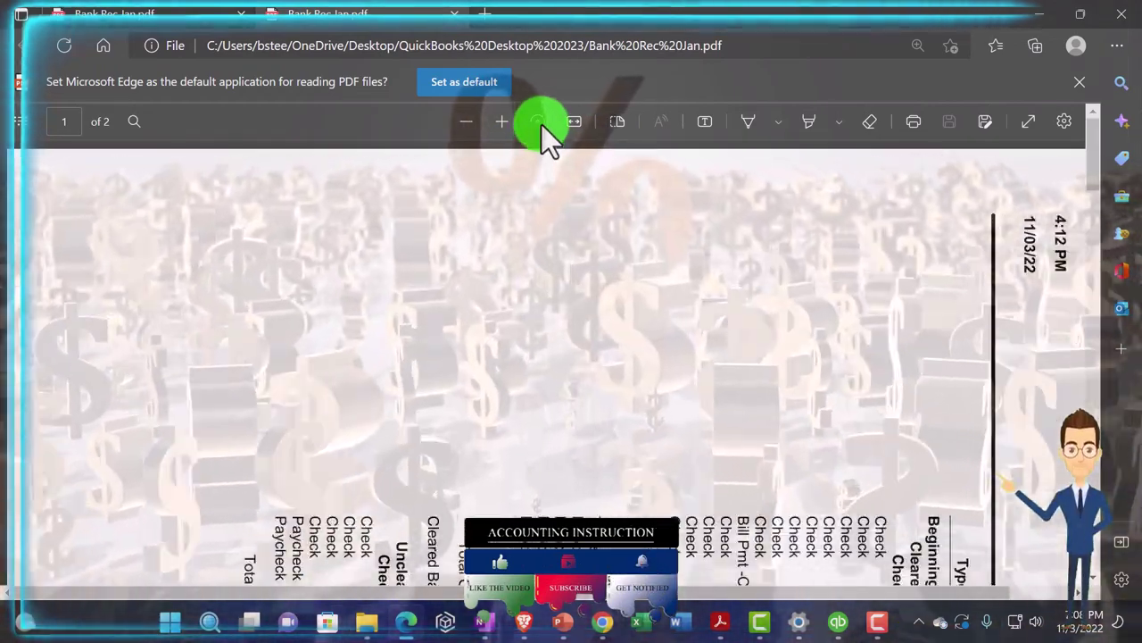
{"action": "left_click", "coordinate": [541, 125]}
{"action": "left_click", "coordinate": [542, 124]}
{"action": "left_click", "coordinate": [541, 125]}
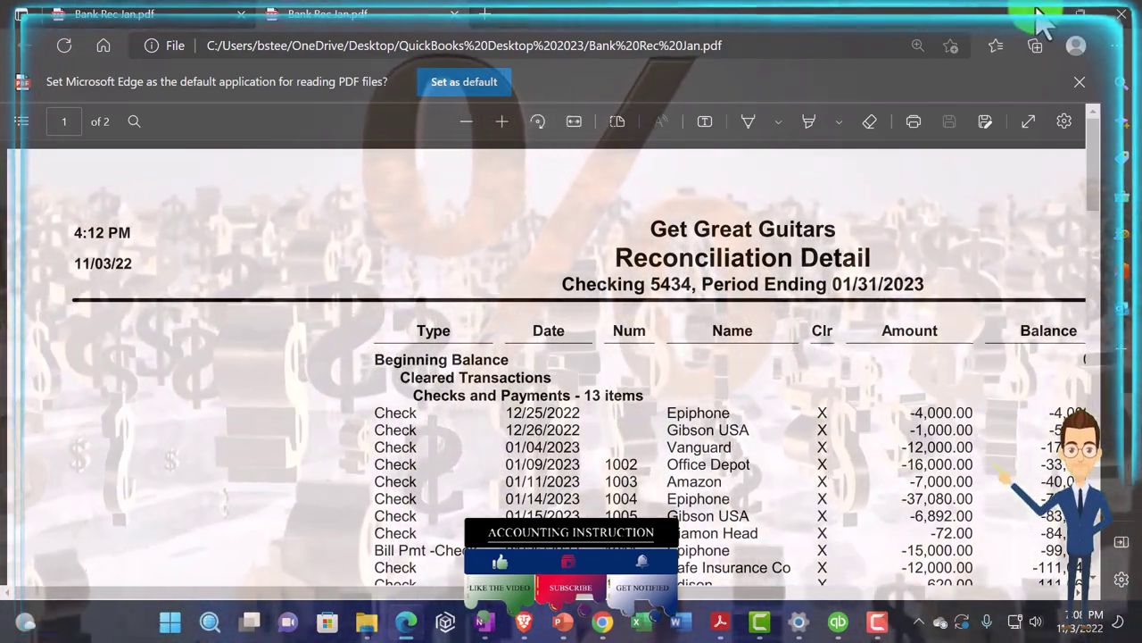
{"action": "left_click", "coordinate": [1038, 14]}
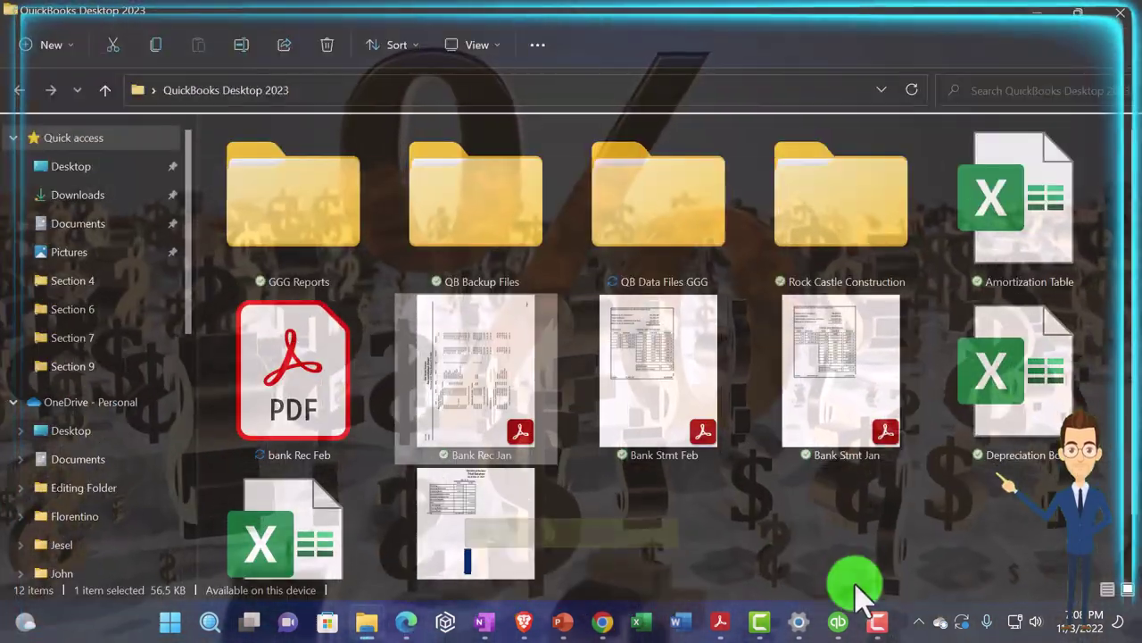
- Switch to QuickBooks and close the Reconciliation Detail and Reconciliation Summary reports, leaving the Balance Sheet in view
{"action": "left_click", "coordinate": [841, 622]}
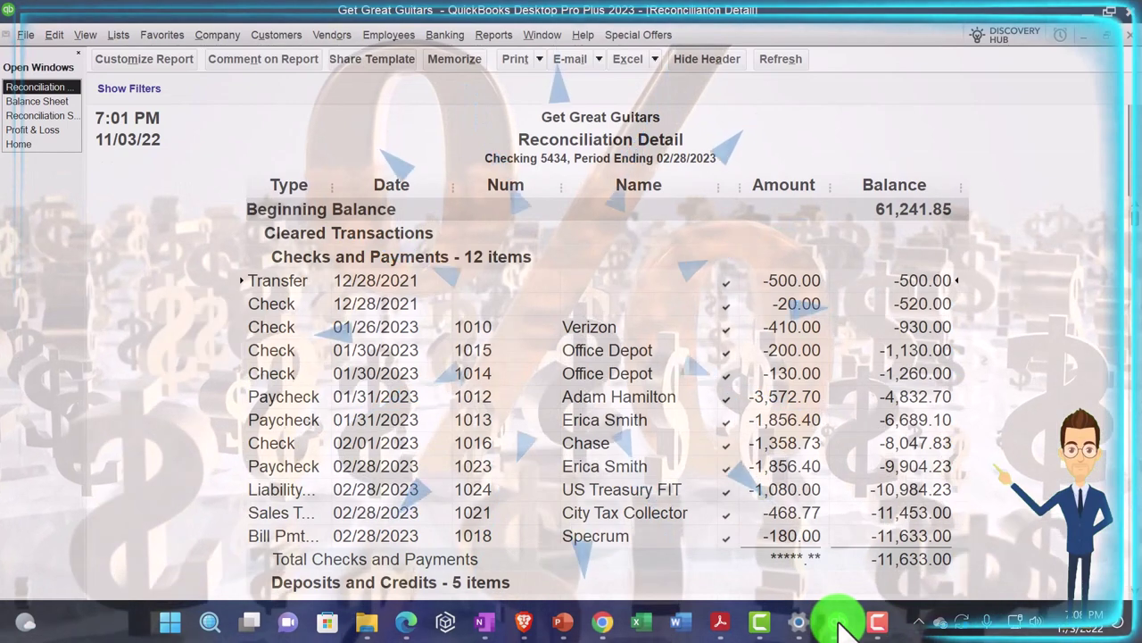
{"action": "key", "text": "ctrl+Tab"}
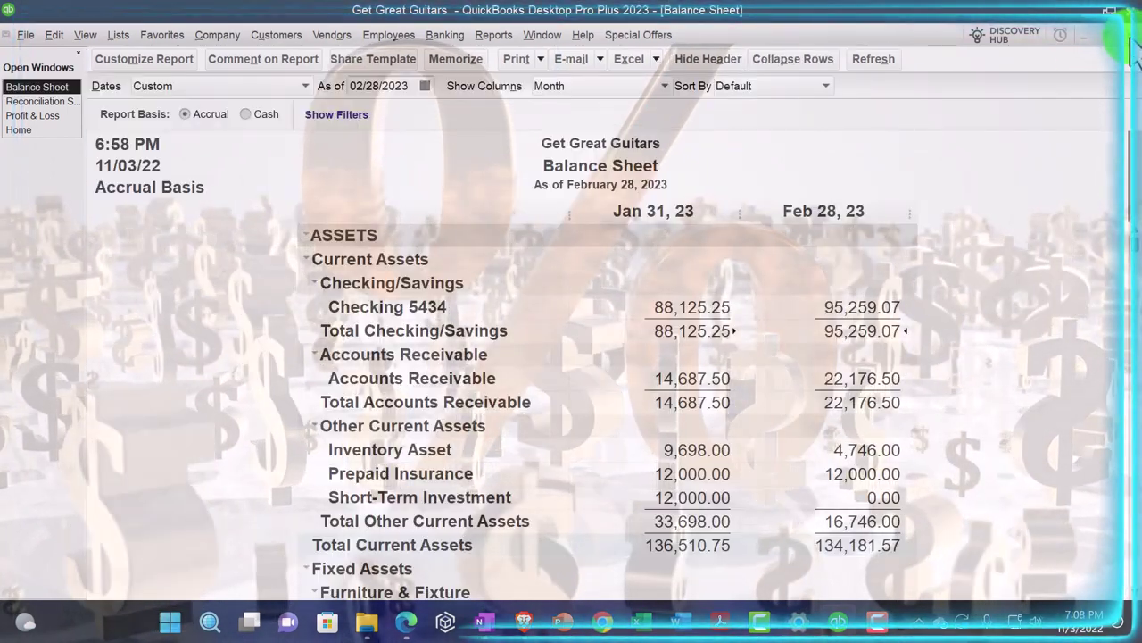
{"action": "left_click", "coordinate": [63, 101]}
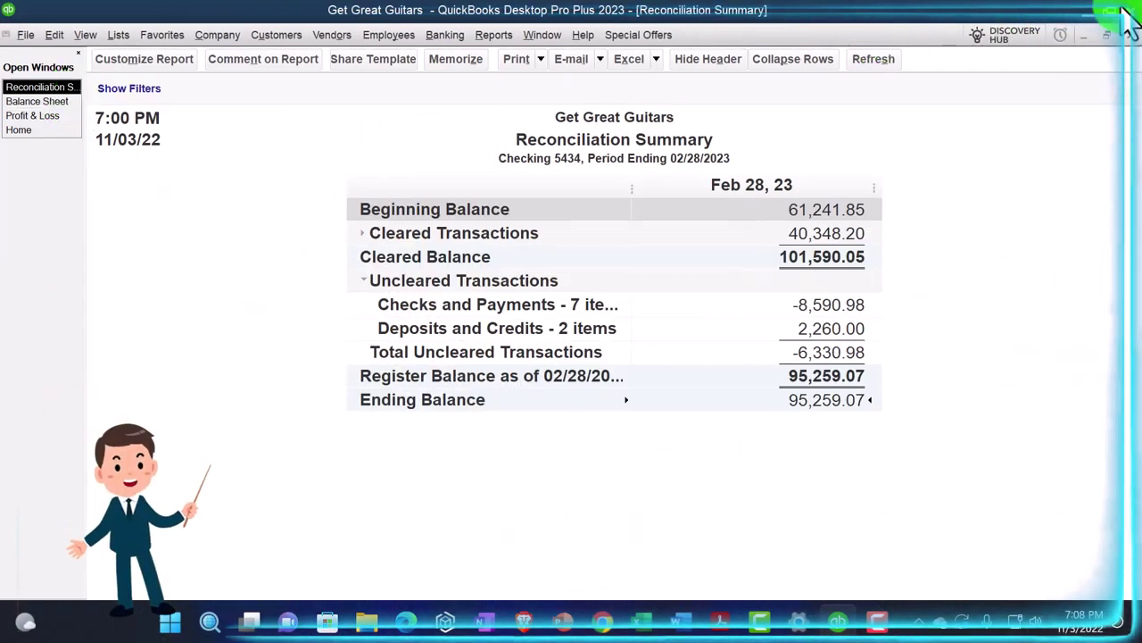
{"action": "left_click", "coordinate": [1130, 37]}
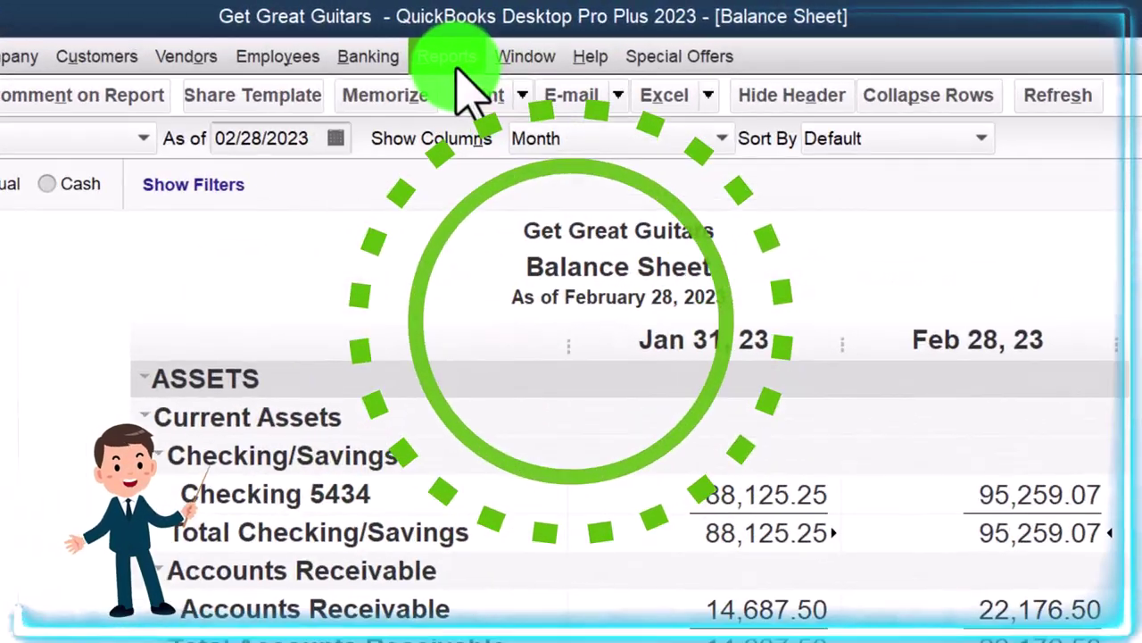
- Display the previous reconciliation's Detail report for Checking 5434 with transactions cleared at the time of reconciliation, and maximize its window
{"action": "left_click", "coordinate": [494, 35]}
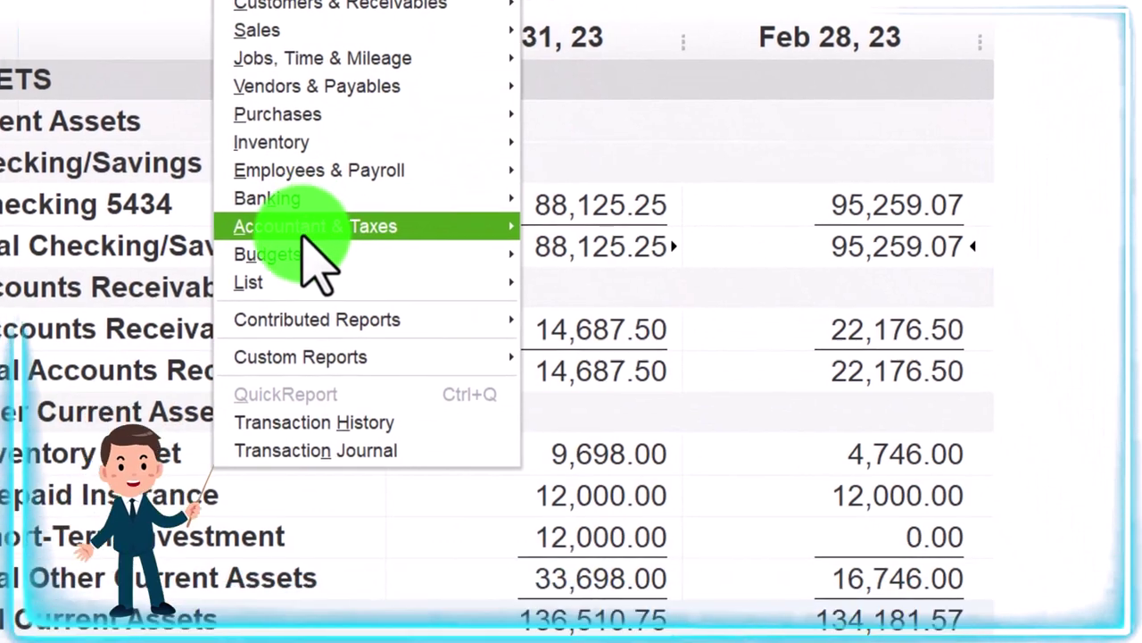
{"action": "mouse_move", "coordinate": [486, 560]}
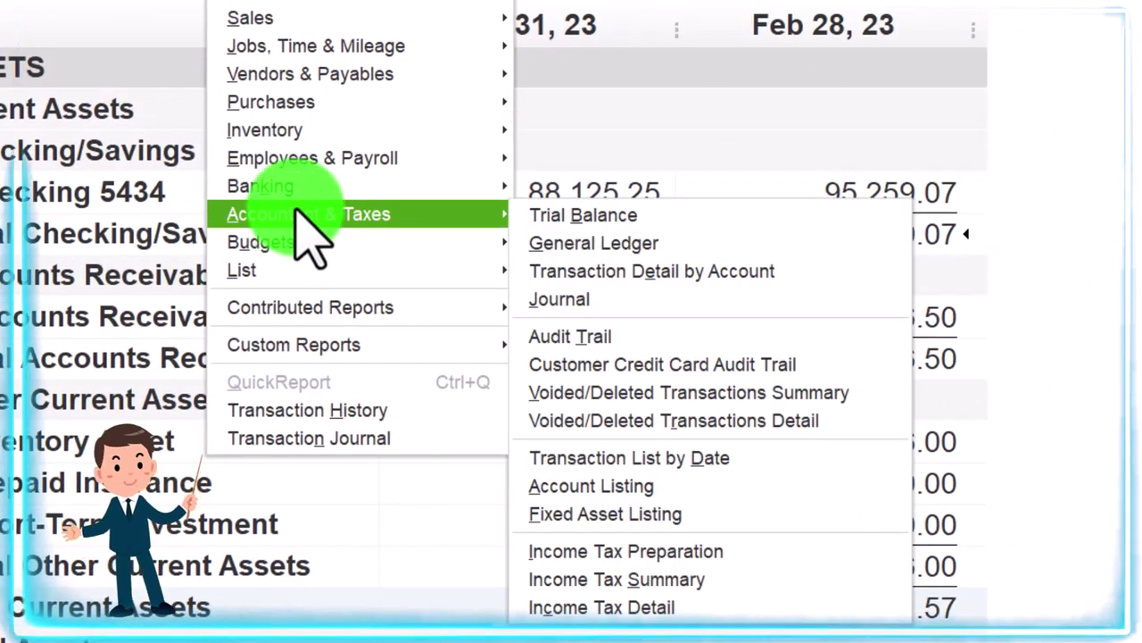
{"action": "mouse_move", "coordinate": [466, 197]}
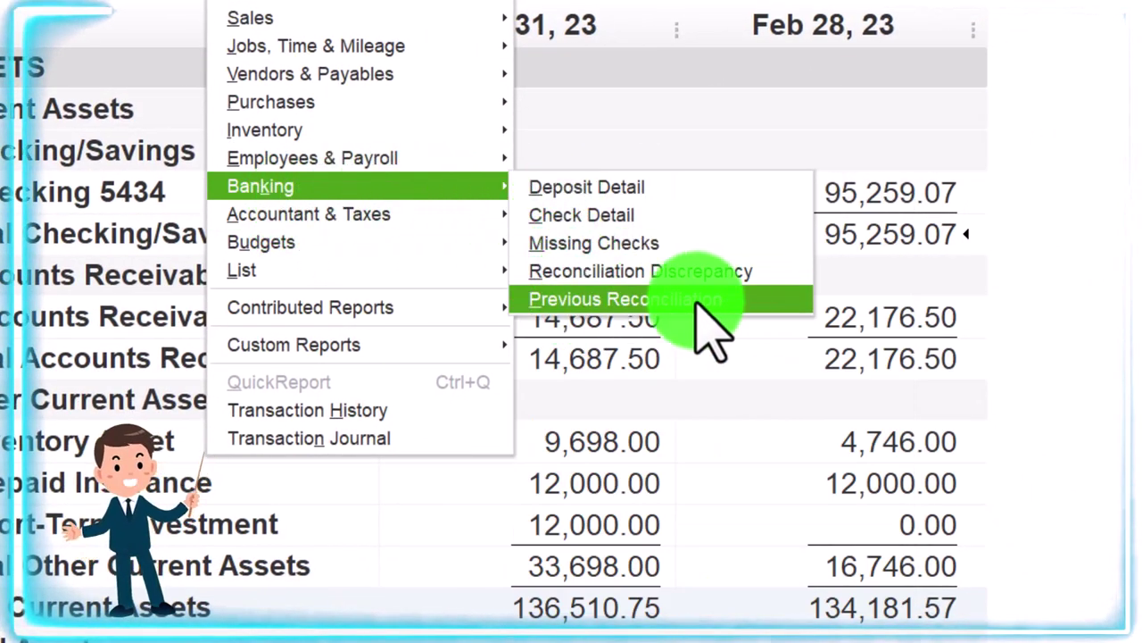
{"action": "left_click", "coordinate": [728, 303]}
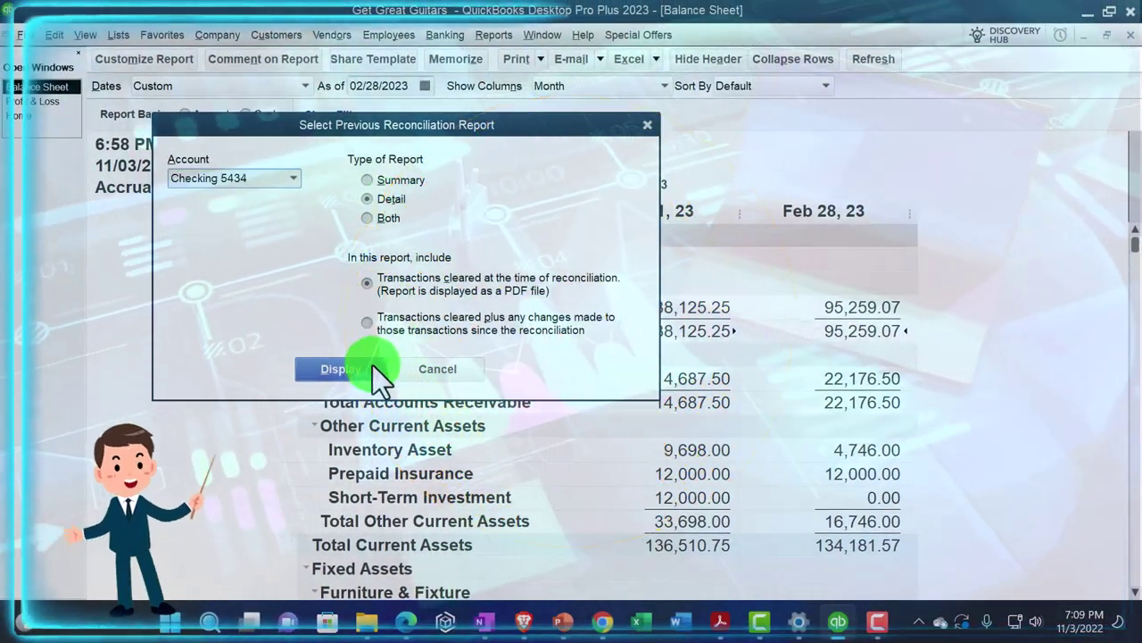
{"action": "left_click", "coordinate": [372, 365]}
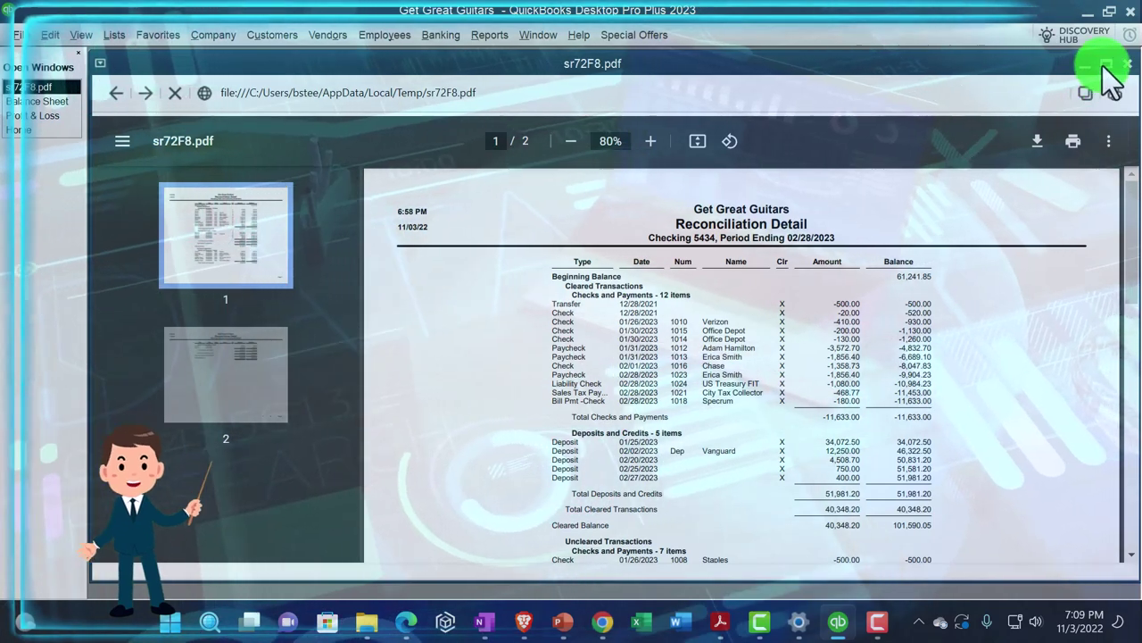
{"action": "left_click", "coordinate": [1106, 63]}
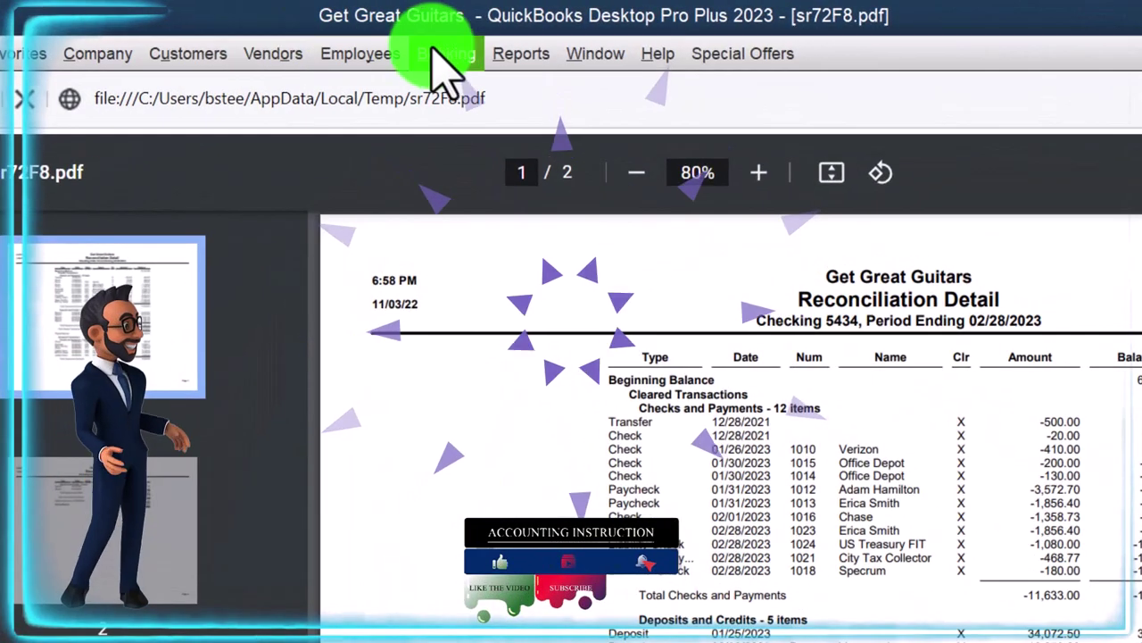
- Open the Checking 5434 register and review the cleared marks from the February 2023 entries back to mid-January 2023
{"action": "left_click", "coordinate": [457, 51]}
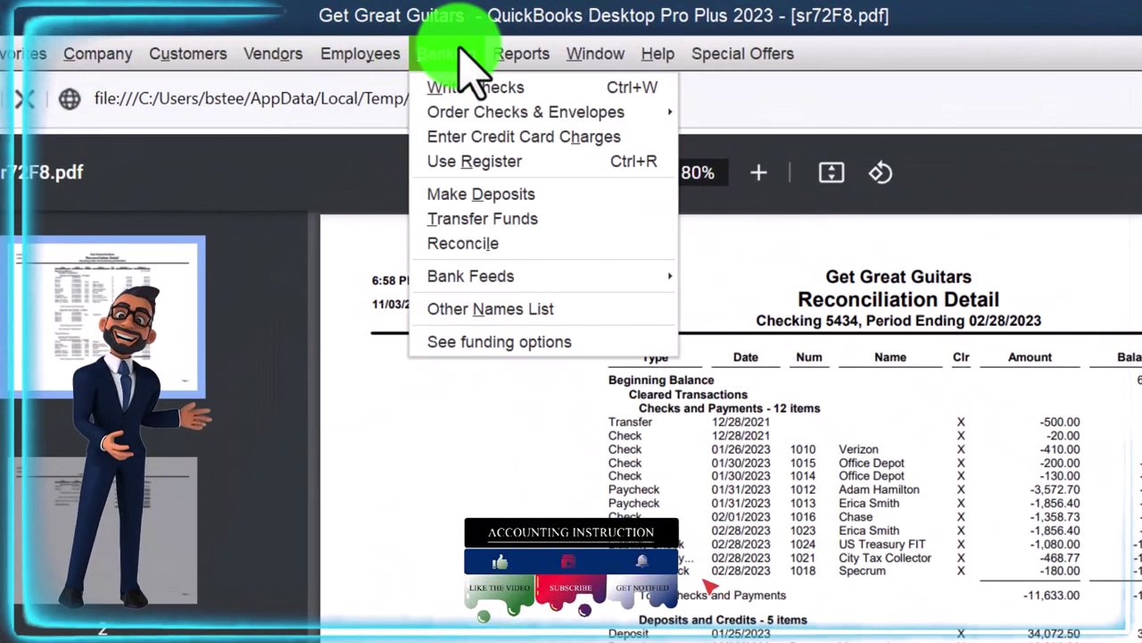
{"action": "left_click", "coordinate": [495, 165]}
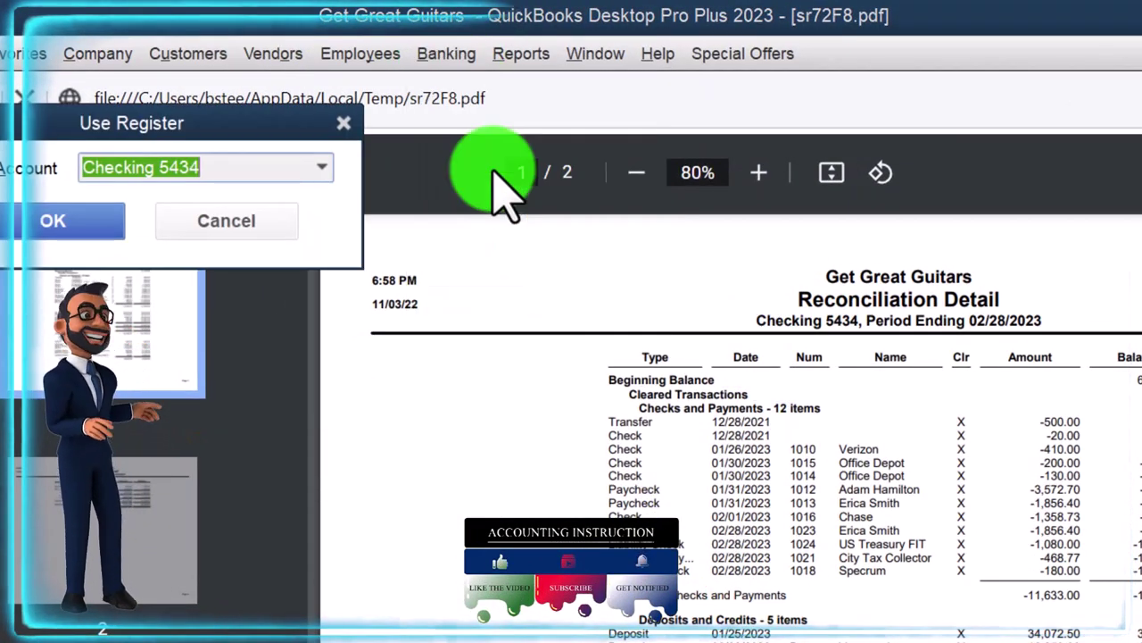
{"action": "left_click", "coordinate": [134, 223]}
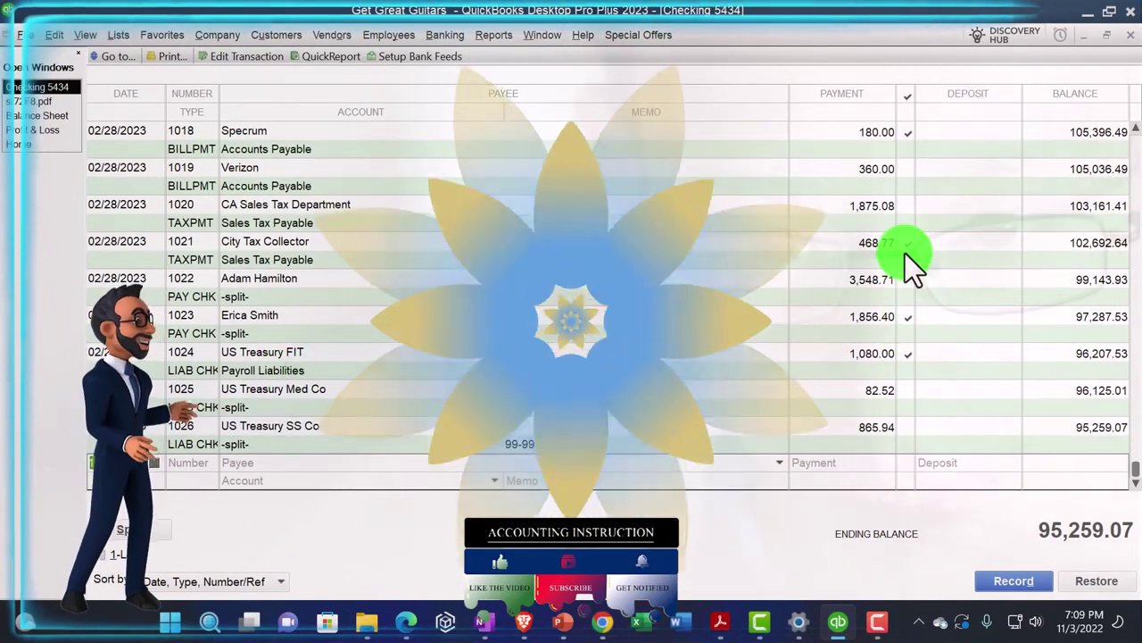
{"action": "scroll", "coordinate": [905, 253], "scroll_direction": "up", "scroll_amount": 3}
{"action": "scroll", "coordinate": [905, 254], "scroll_direction": "up", "scroll_amount": 6}
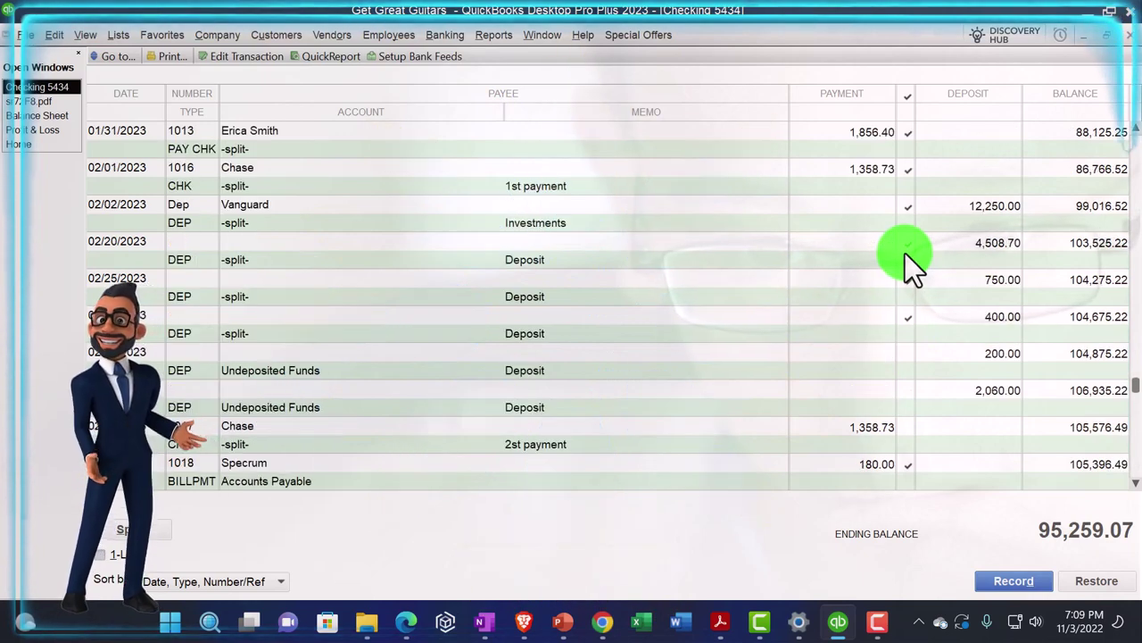
{"action": "scroll", "coordinate": [905, 253], "scroll_direction": "up", "scroll_amount": 3}
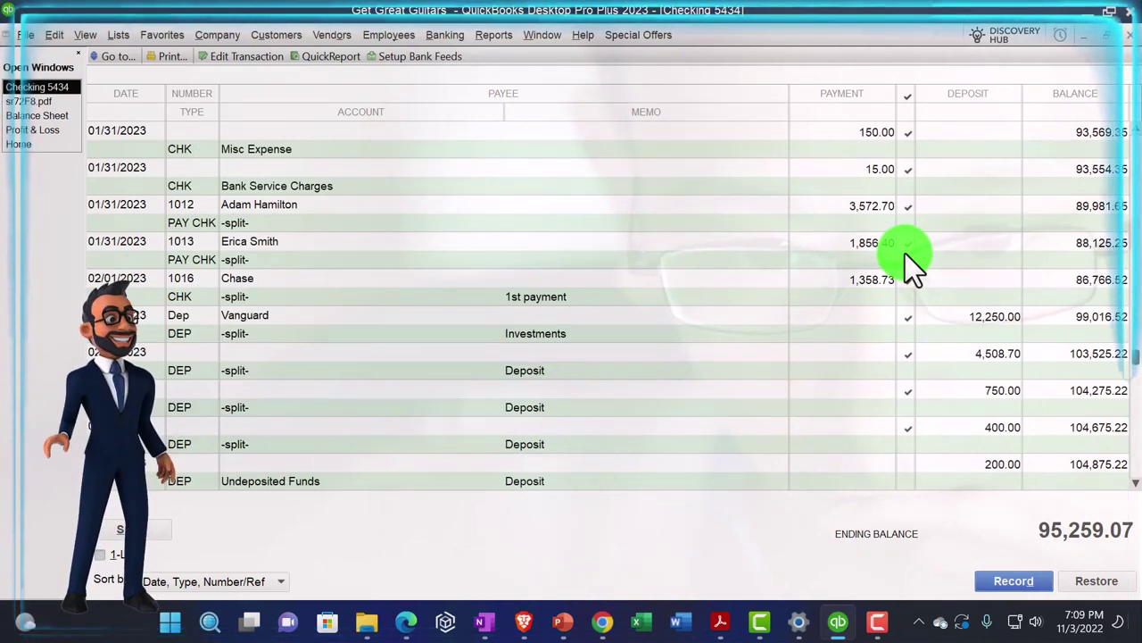
{"action": "scroll", "coordinate": [905, 254], "scroll_direction": "up", "scroll_amount": 9}
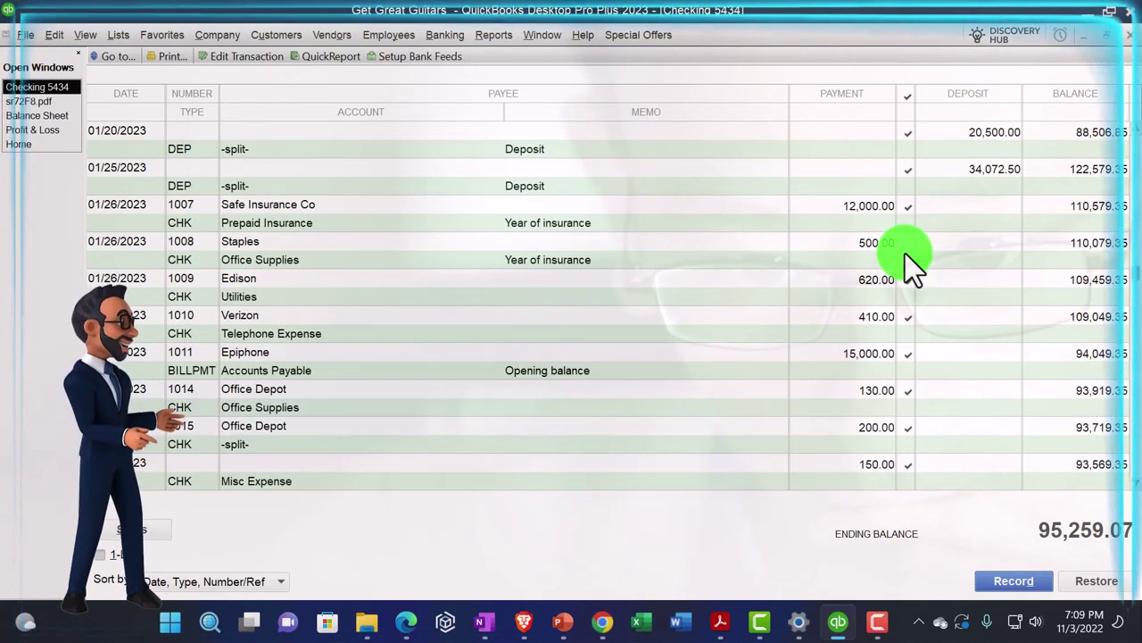
{"action": "scroll", "coordinate": [905, 253], "scroll_direction": "up", "scroll_amount": 3}
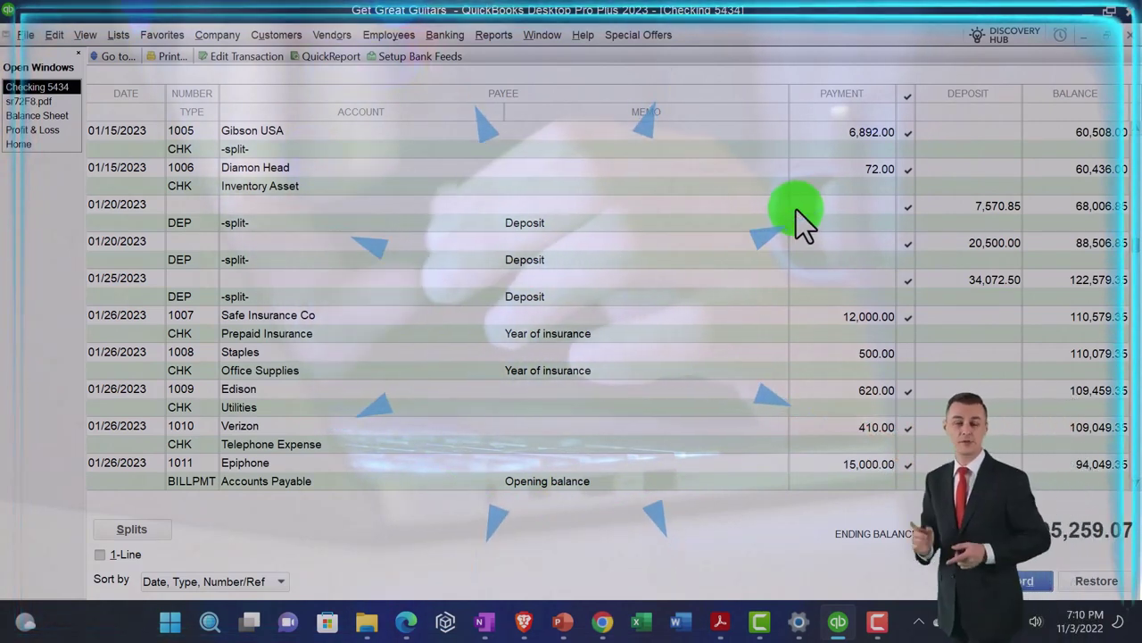
- Return to the Balance Sheet and create a Trial Balance report for 01/01/2023 to 12/31/2023
{"action": "left_click", "coordinate": [55, 117]}
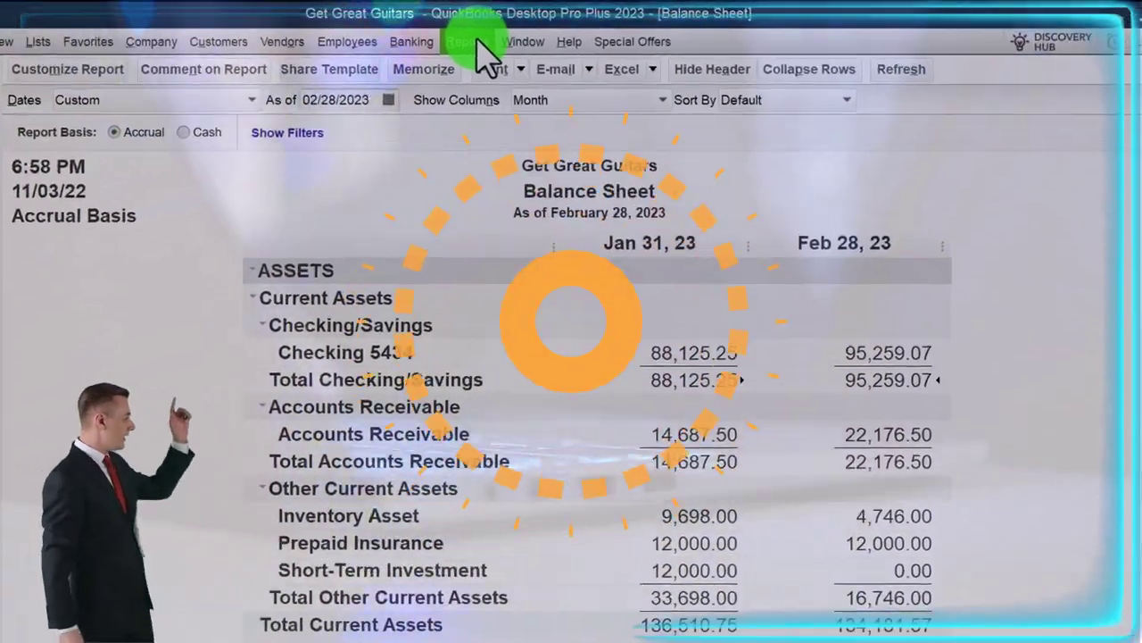
{"action": "left_click", "coordinate": [493, 35]}
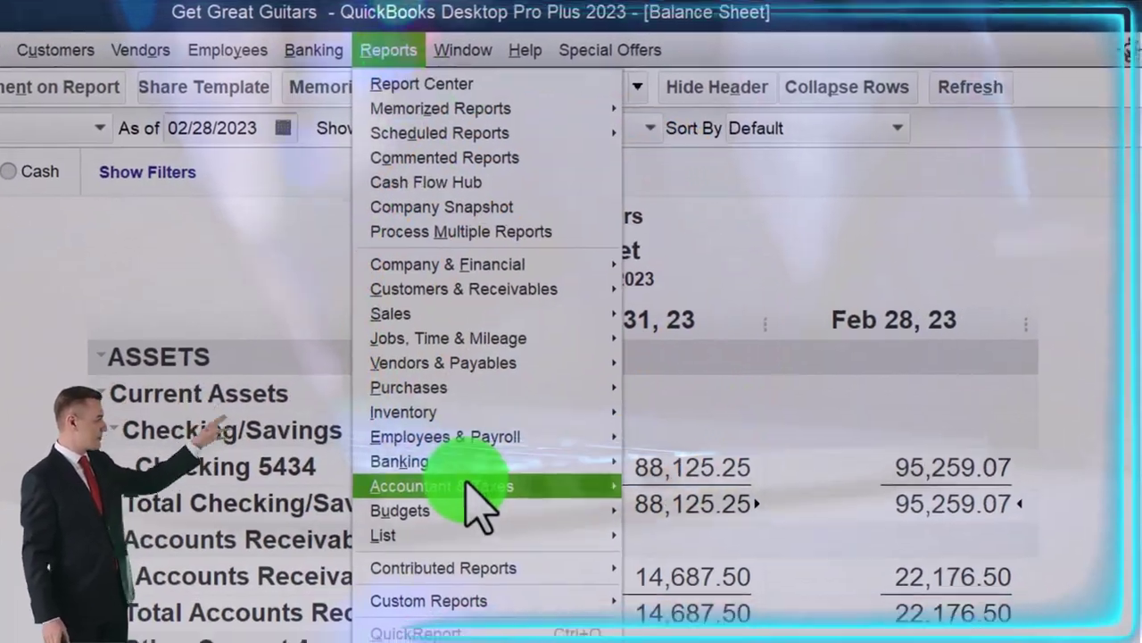
{"action": "mouse_move", "coordinate": [485, 494]}
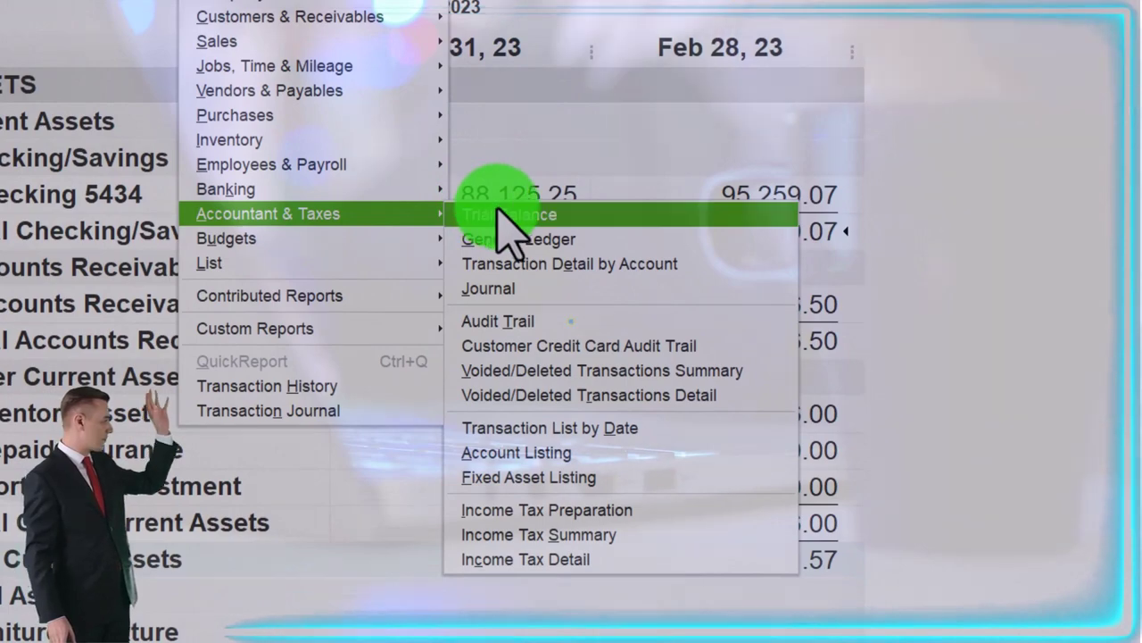
{"action": "left_click", "coordinate": [498, 216]}
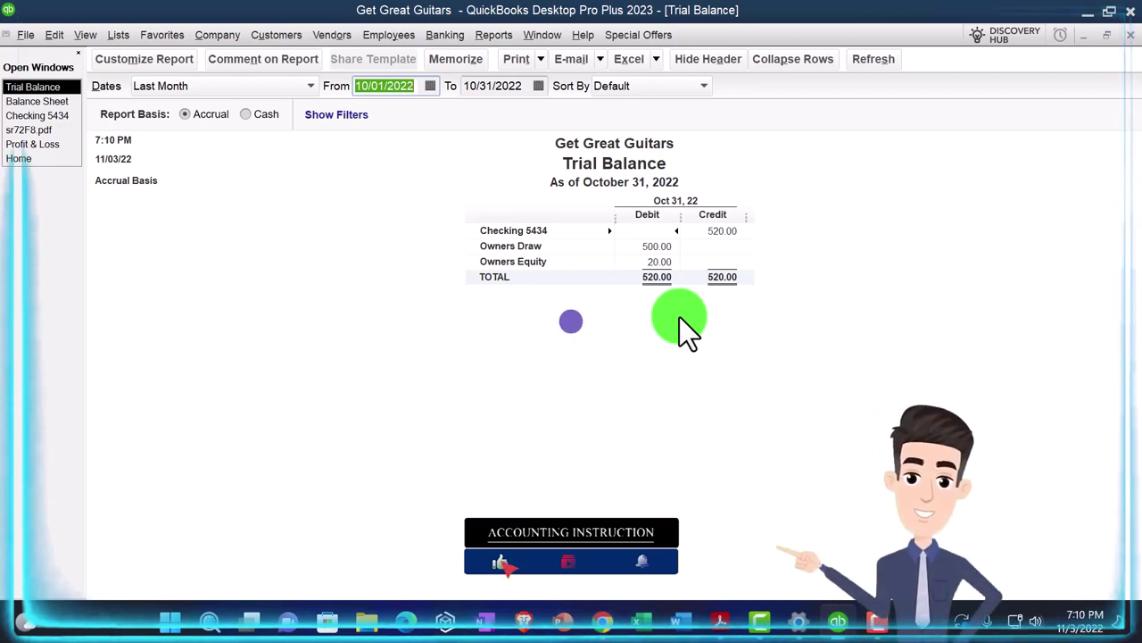
{"action": "type", "text": "010123"}
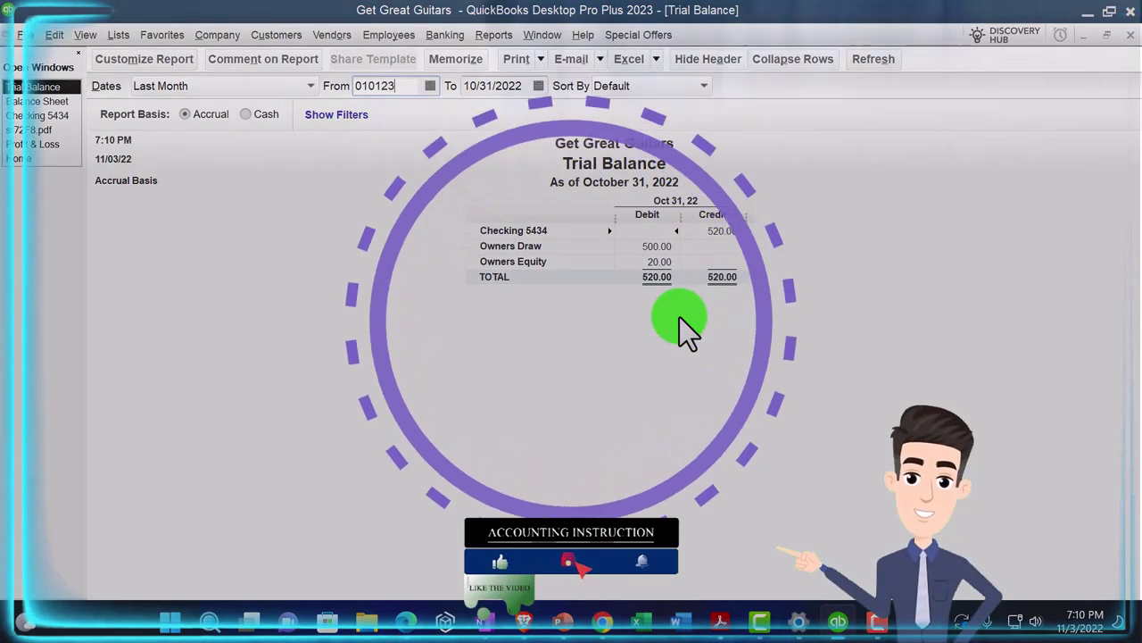
{"action": "key", "text": "Tab"}
{"action": "type", "text": "1231"}
{"action": "key", "text": "Tab"}
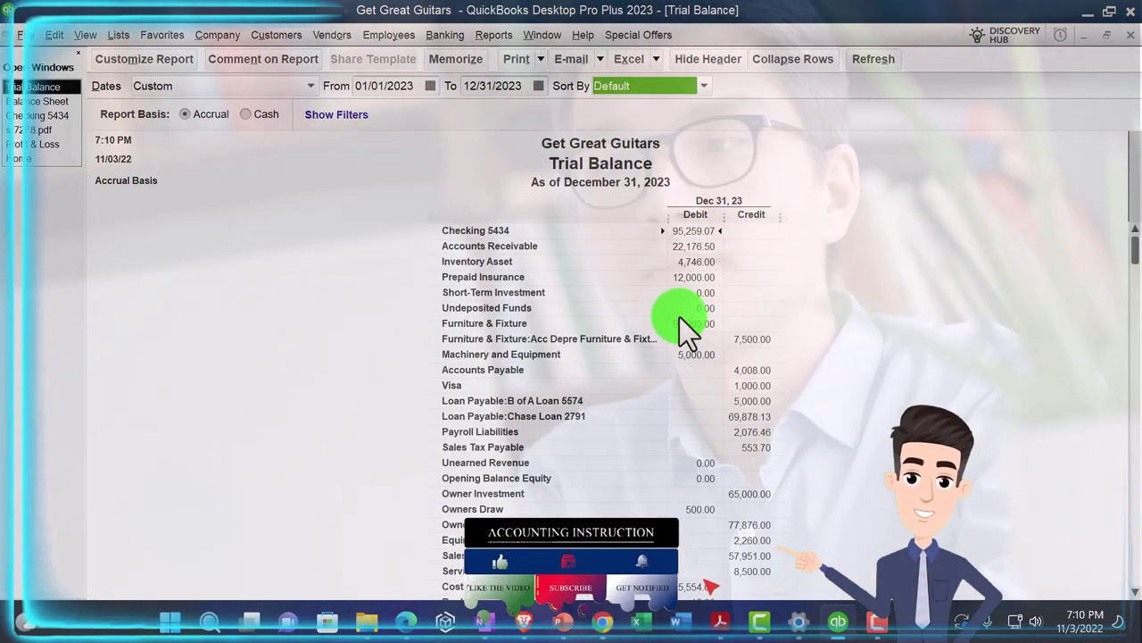
- Customize the Trial Balance fonts, setting the column labels to size 16 and applying the change to all related fonts
{"action": "left_click", "coordinate": [135, 61]}
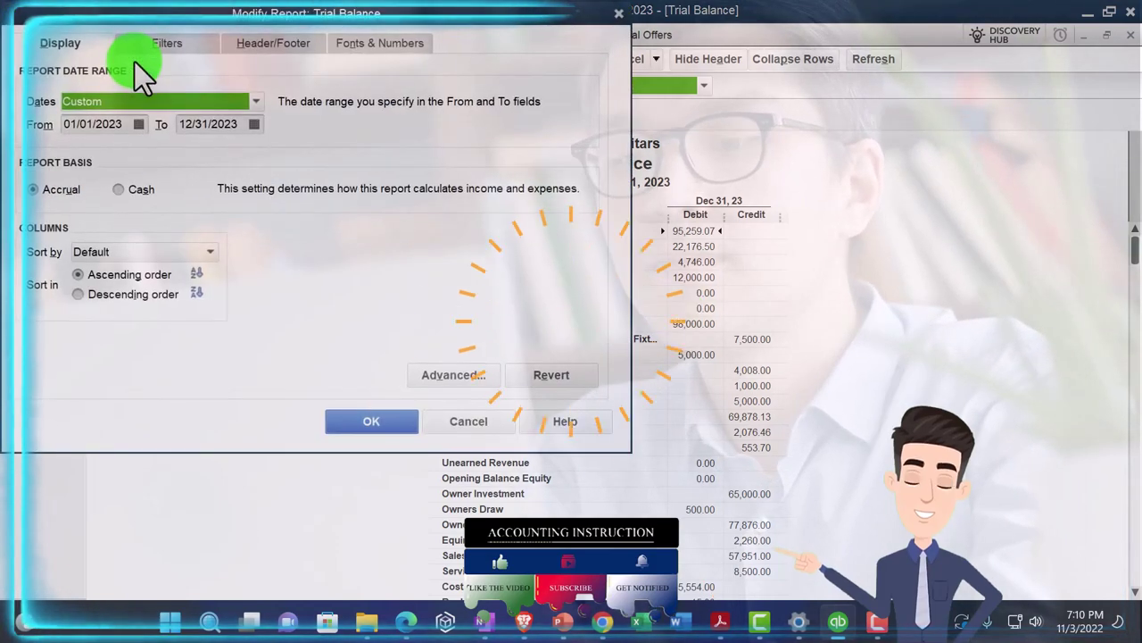
{"action": "left_click", "coordinate": [360, 37]}
{"action": "left_click", "coordinate": [279, 273]}
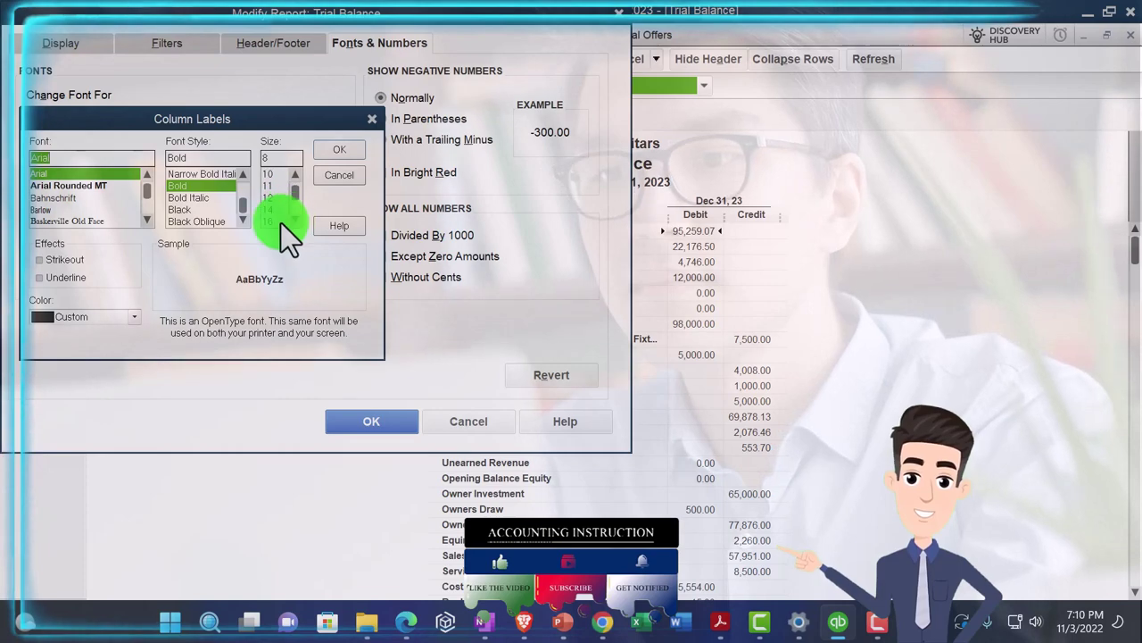
{"action": "left_click", "coordinate": [281, 223]}
{"action": "left_click", "coordinate": [339, 148]}
{"action": "left_click", "coordinate": [487, 190]}
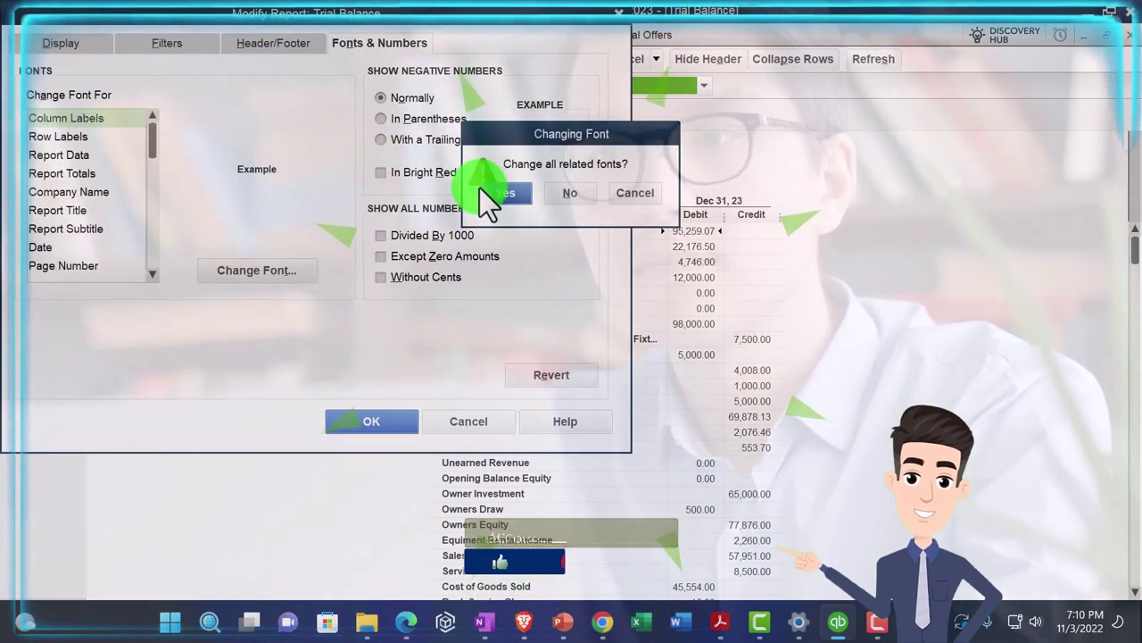
{"action": "left_click", "coordinate": [389, 413]}
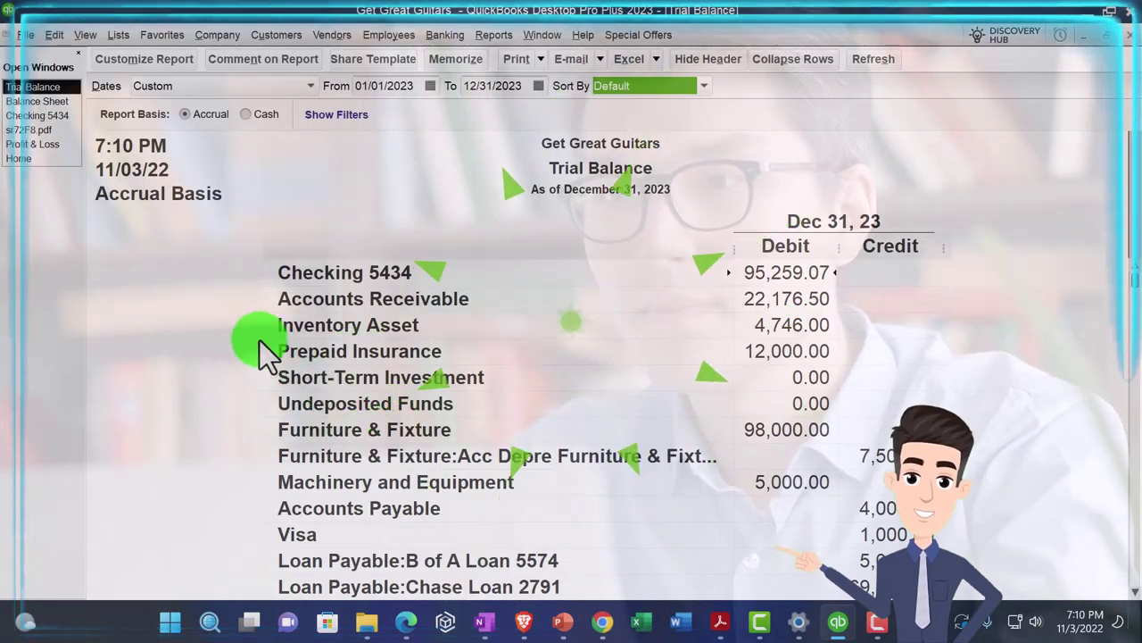
- Review the Trial Balance accounts and their debit and credit balances from Checking 5434 down to the TOTAL row
{"action": "key", "text": "Down"}
{"action": "key", "text": "Down"}
{"action": "key", "text": "Down"}
{"action": "key", "text": "Down"}
{"action": "key", "text": "Down"}
{"action": "key", "text": "Down"}
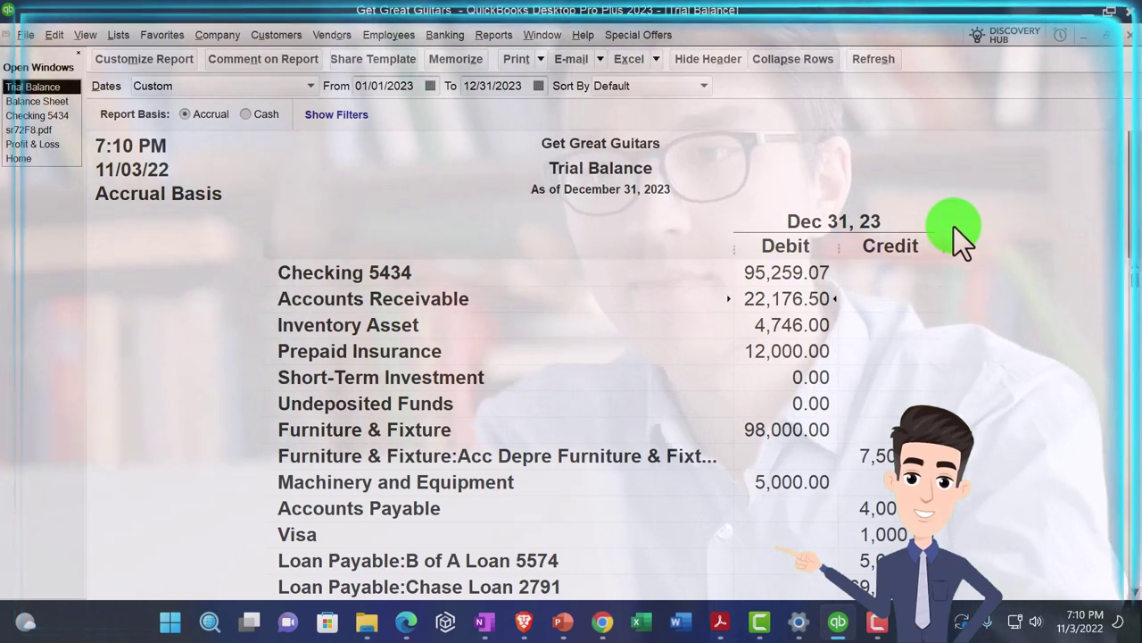
{"action": "key", "text": "Down"}
{"action": "key", "text": "Down"}
{"action": "key", "text": "Down"}
{"action": "key", "text": "Down"}
{"action": "key", "text": "Down"}
{"action": "key", "text": "Down"}
{"action": "key", "text": "Down"}
{"action": "key", "text": "Down"}
{"action": "key", "text": "Down"}
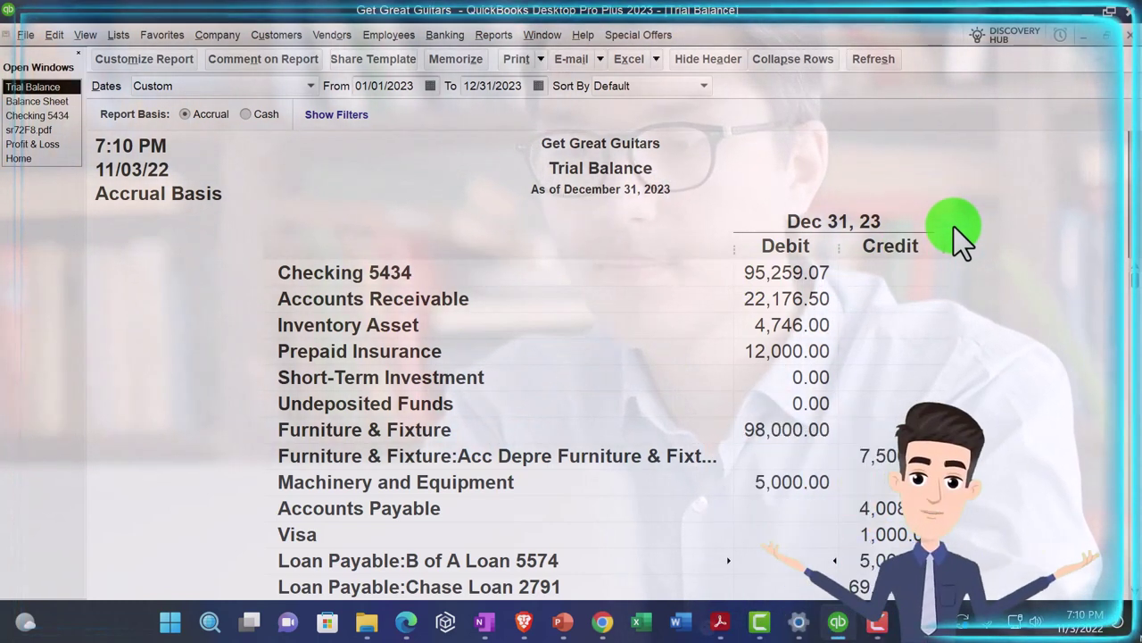
{"action": "key", "text": "Down"}
{"action": "key", "text": "Down"}
{"action": "key", "text": "Down"}
{"action": "key", "text": "Down"}
{"action": "key", "text": "Down"}
{"action": "key", "text": "Down"}
{"action": "key", "text": "Down"}
{"action": "key", "text": "Down"}
{"action": "key", "text": "Down"}
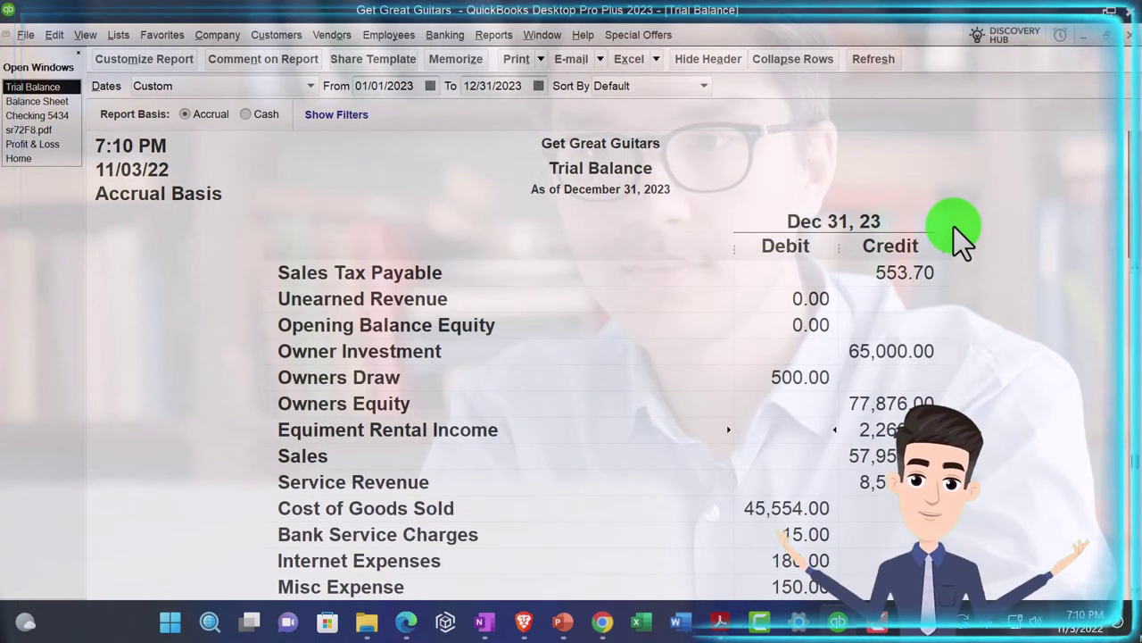
{"action": "key", "text": "Down"}
{"action": "key", "text": "Down"}
{"action": "key", "text": "Down"}
{"action": "key", "text": "Down"}
{"action": "key", "text": "Down"}
{"action": "key", "text": "Down"}
{"action": "key", "text": "Down"}
{"action": "key", "text": "Down"}
{"action": "key", "text": "Down"}
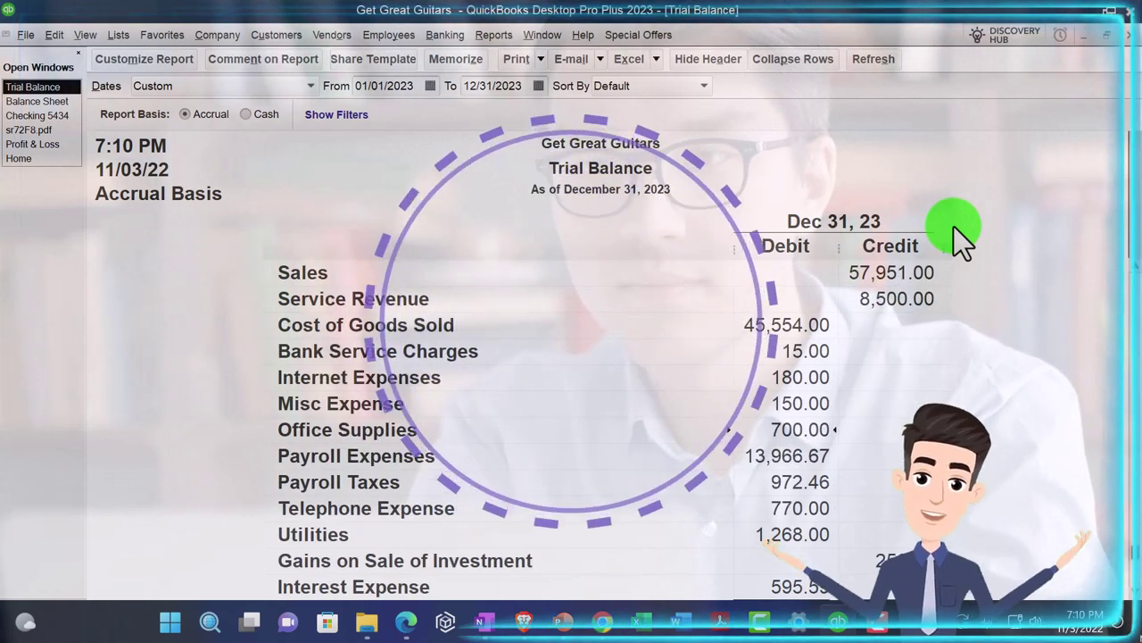
{"action": "key", "text": "Down"}
{"action": "key", "text": "Down"}
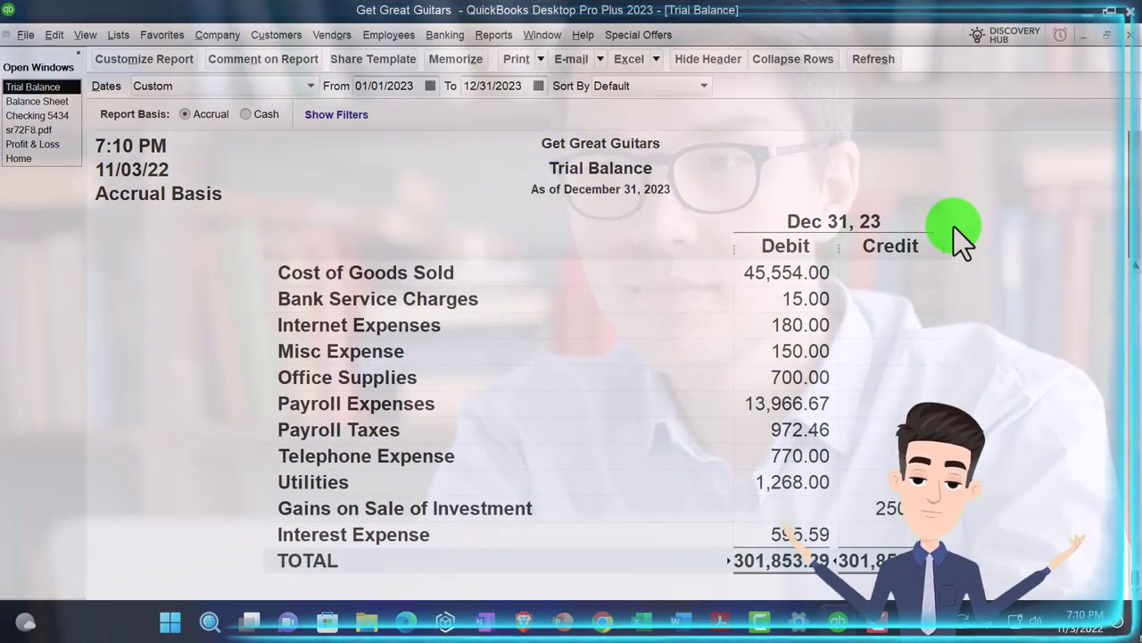